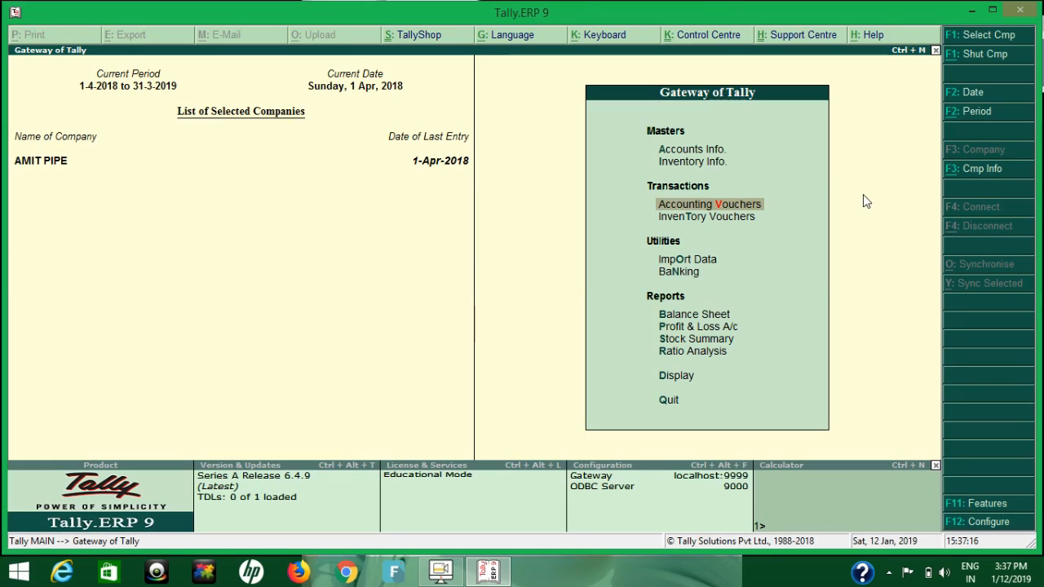
Step: Open the HDFC bank ledger for alteration to examine its group, bank account and tax registration details
key("a")
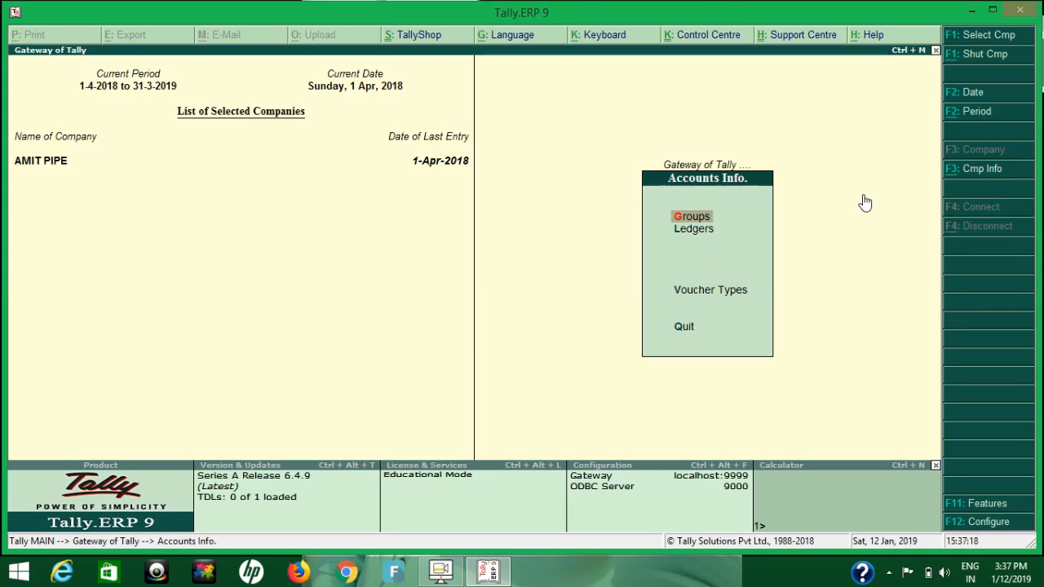
key("l")
key("a")
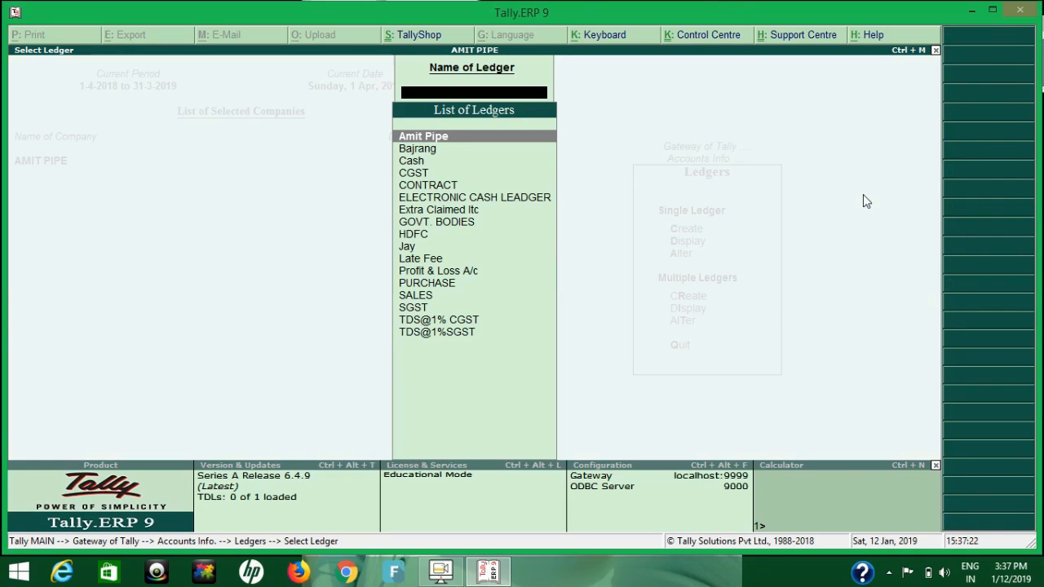
key("Down")
key("Down")
key("Down")
key("Down")
key("Down")
key("Down")
key("Down")
key("Down")
key("Down")
key("Down")
key("Down")
key("Down")
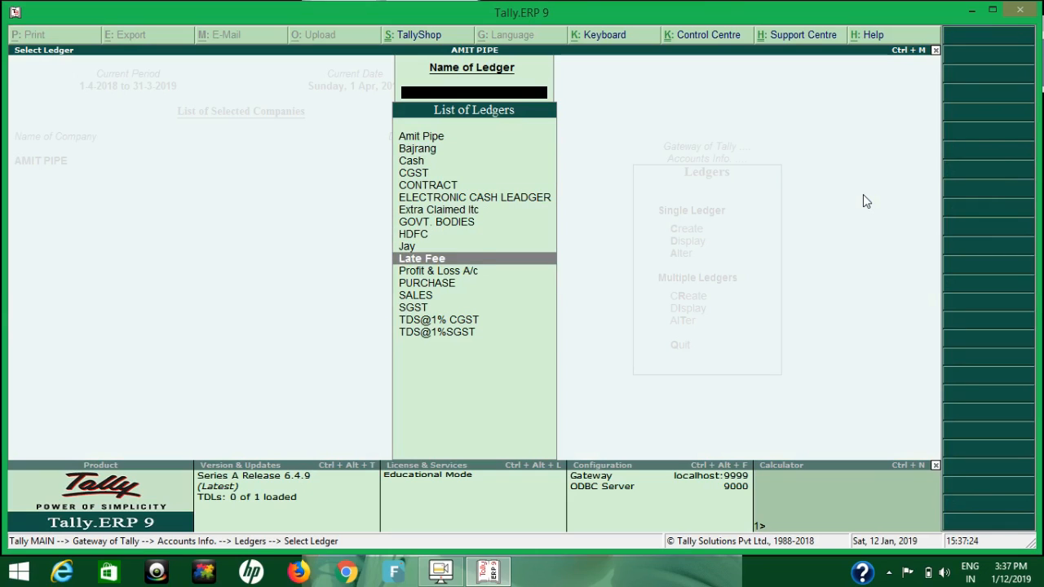
key("Down")
key("Down")
key("Up")
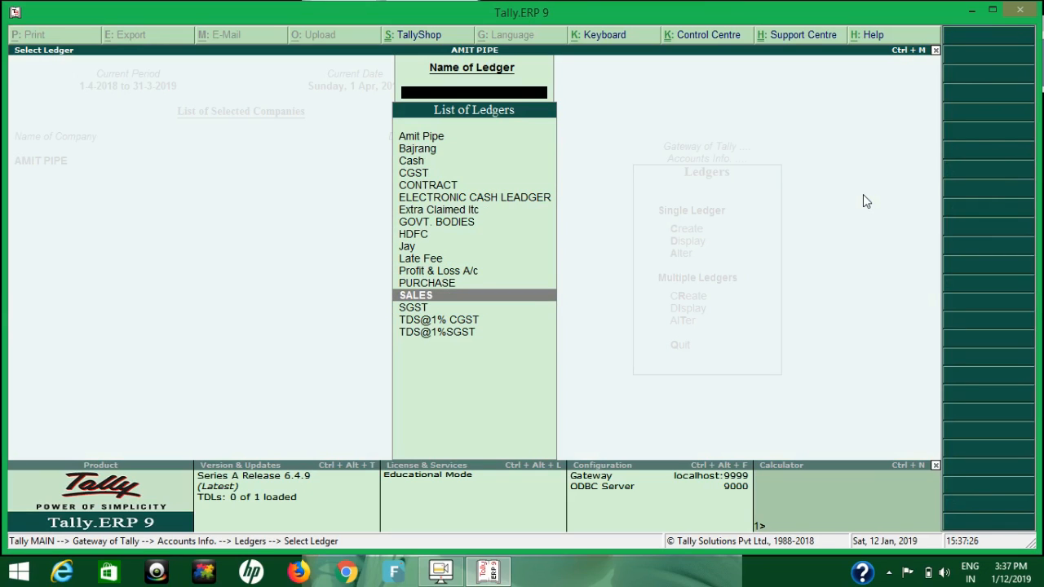
key("Up")
key("Up")
key("Up")
key("Up")
key("Up")
key("Up")
key("Up")
key("Up")
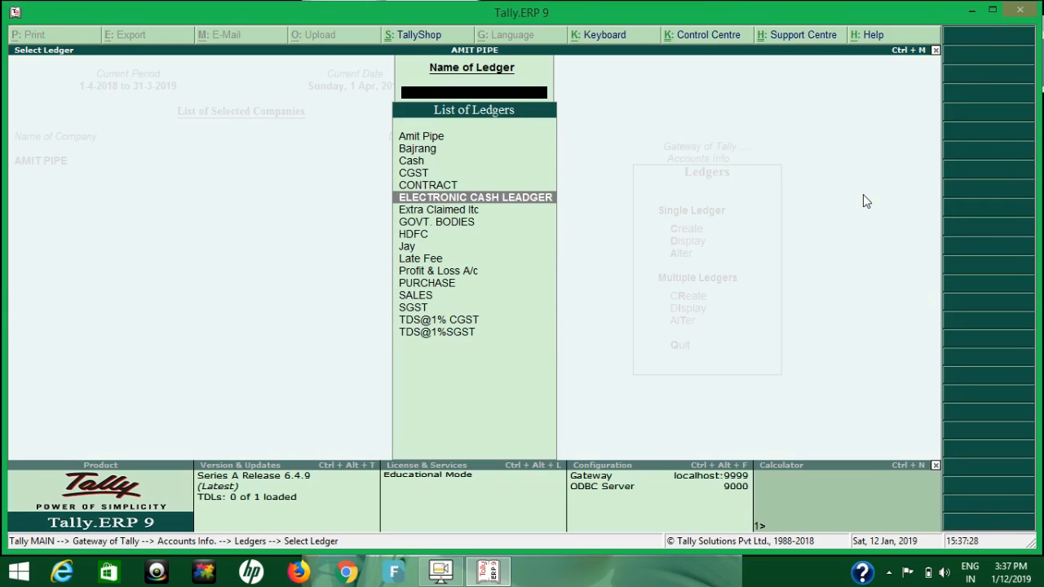
key("Down")
key("Down")
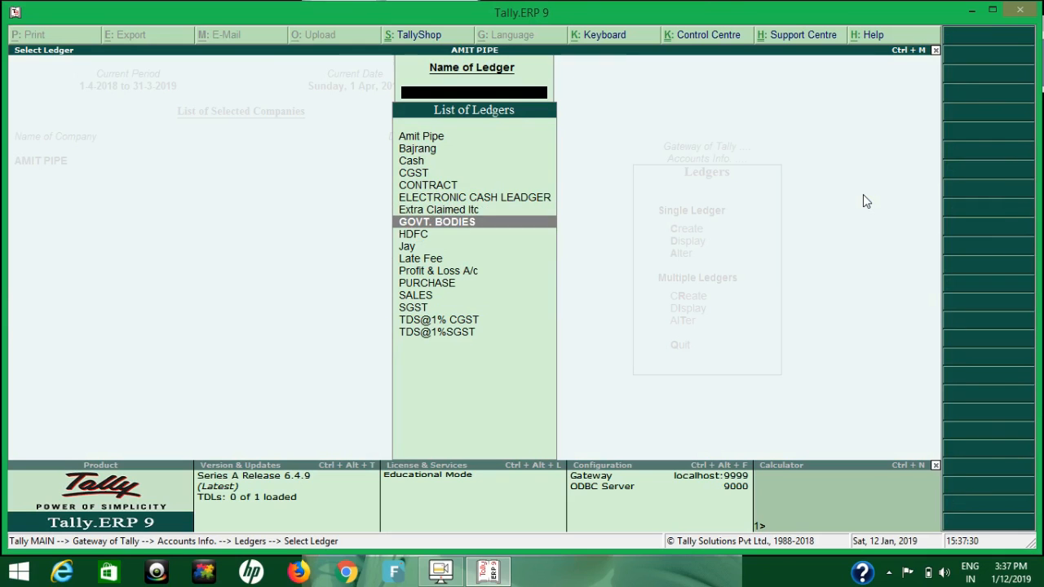
key("Return")
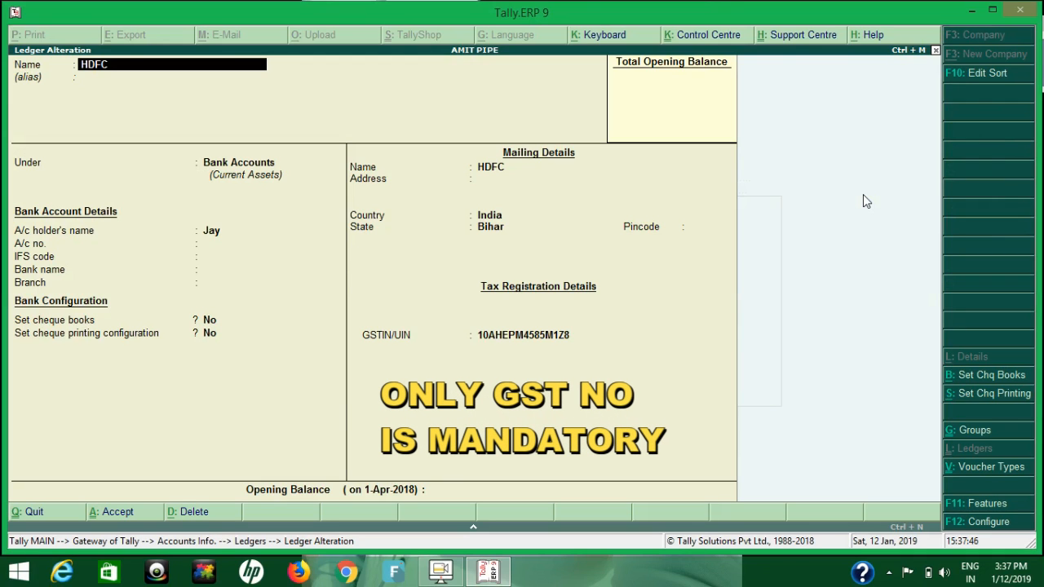
Step: Close the HDFC ledger without saving and return to the ledger options
key("BackSpace")
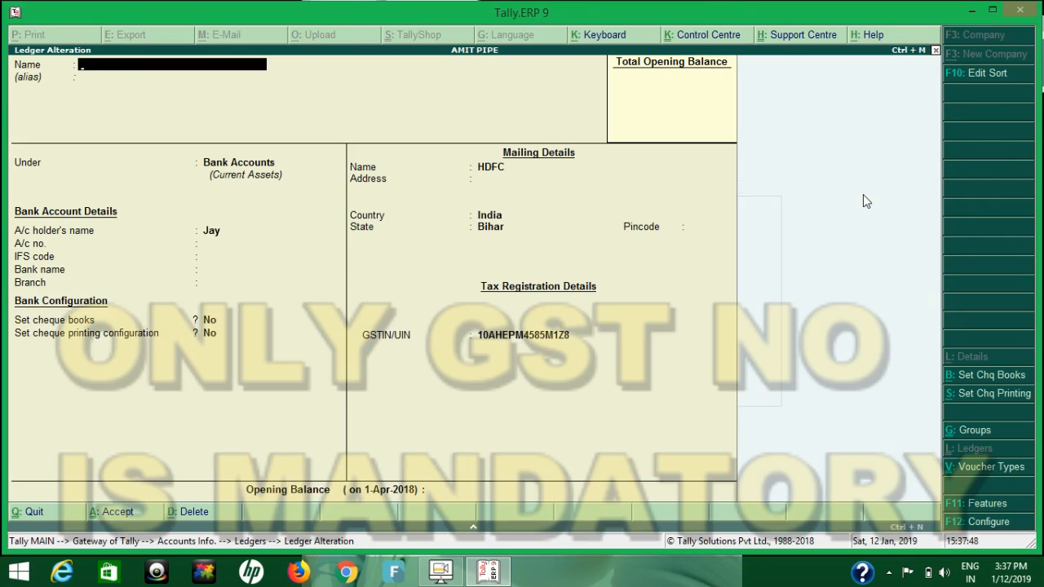
key("Escape")
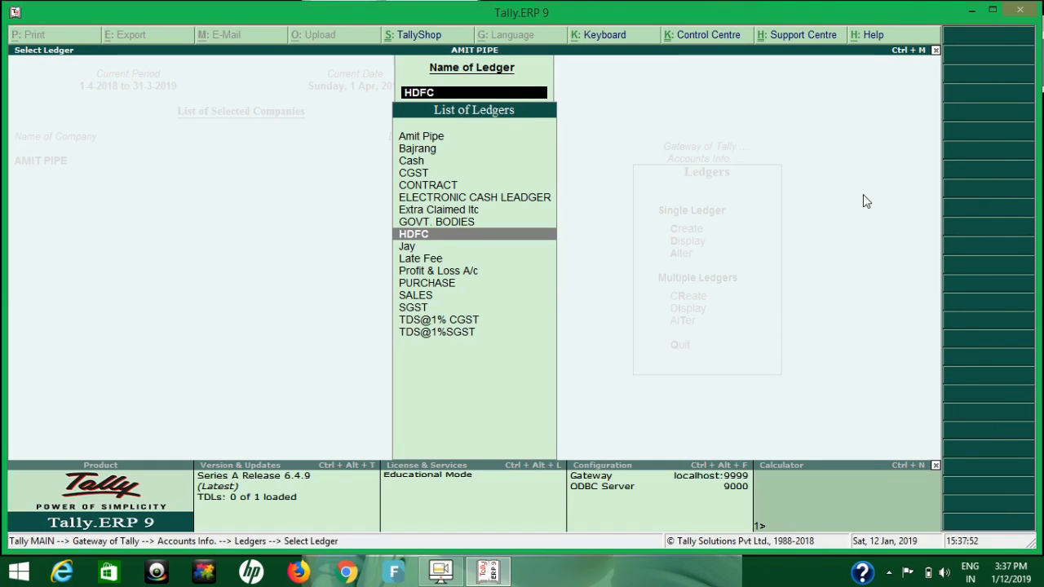
key("BackSpace")
key("Escape")
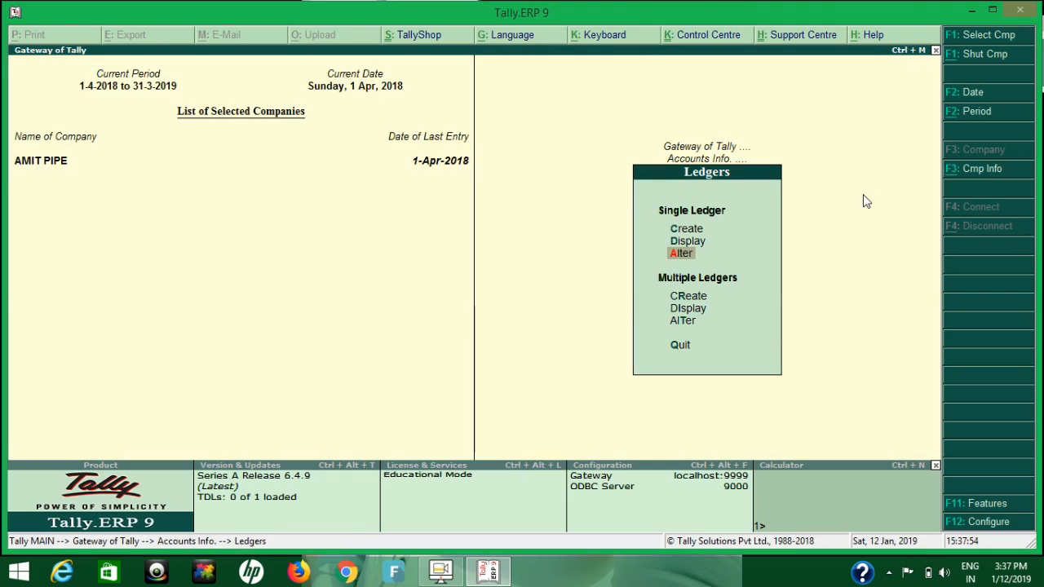
Step: Start a new single ledger and name it BANK CHARGE
key("Up")
key("Up")
key("Return")
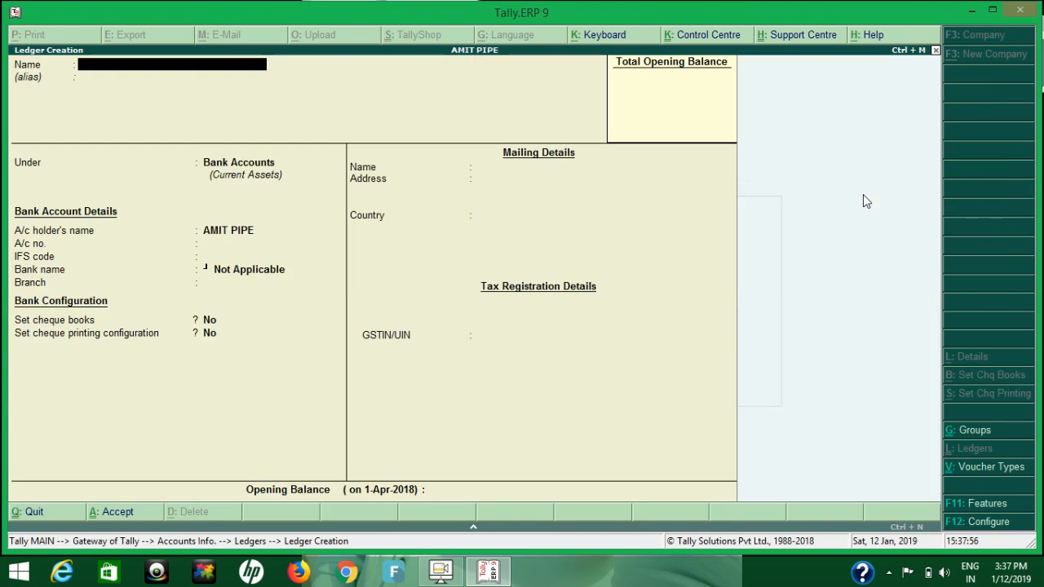
type("BAN")
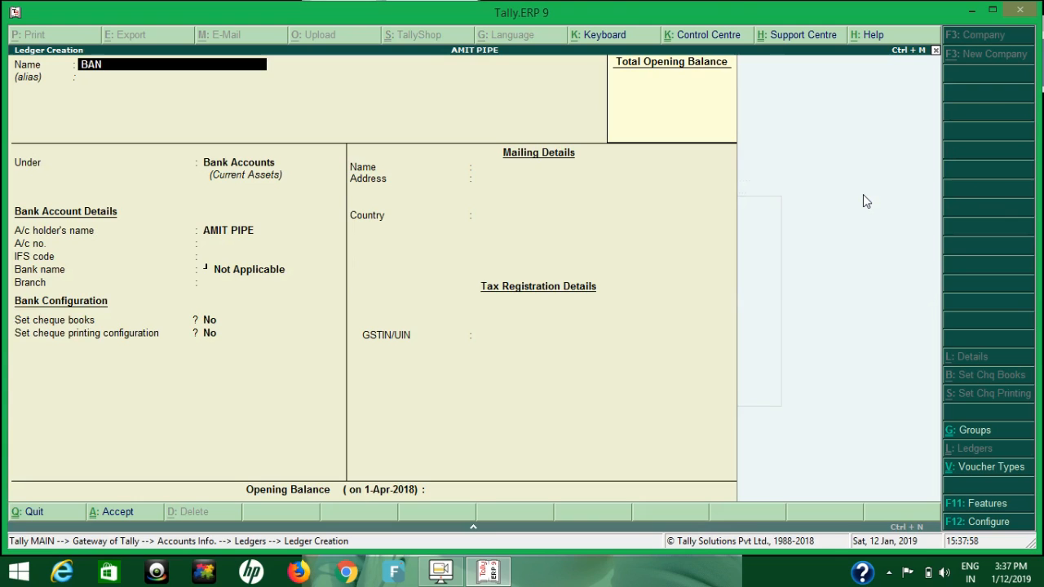
type("K CH")
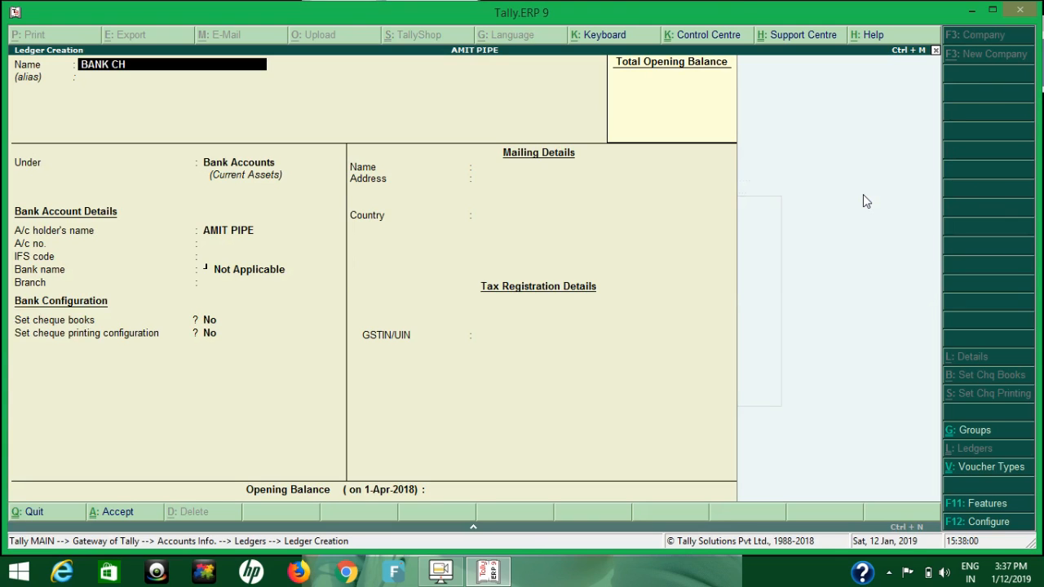
type("ARGE")
key("Return")
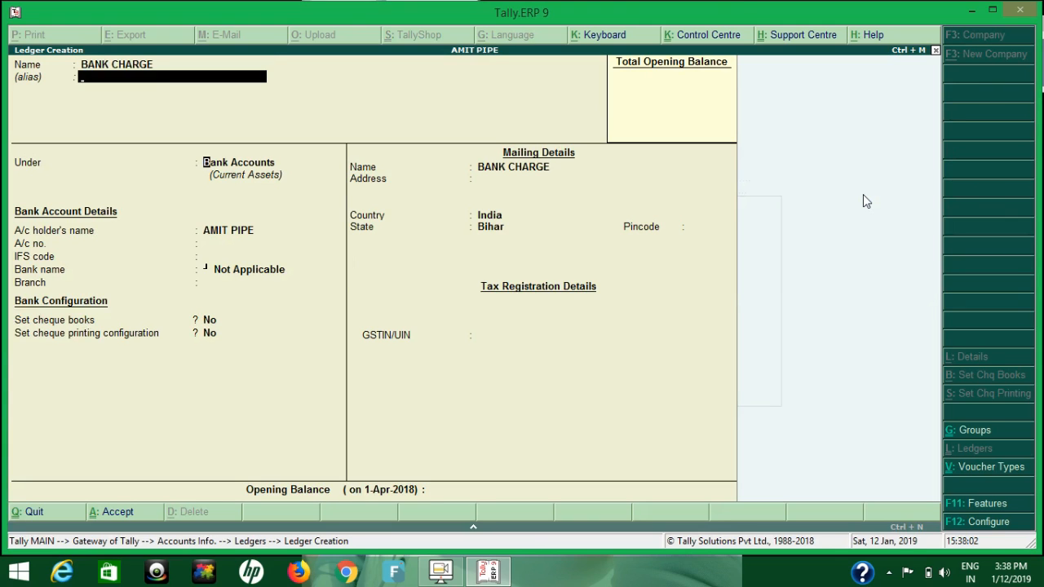
Step: Place the BANK CHARGE ledger under the Indirect Expenses group, leaving its alias empty
key("Return")
type("IN")
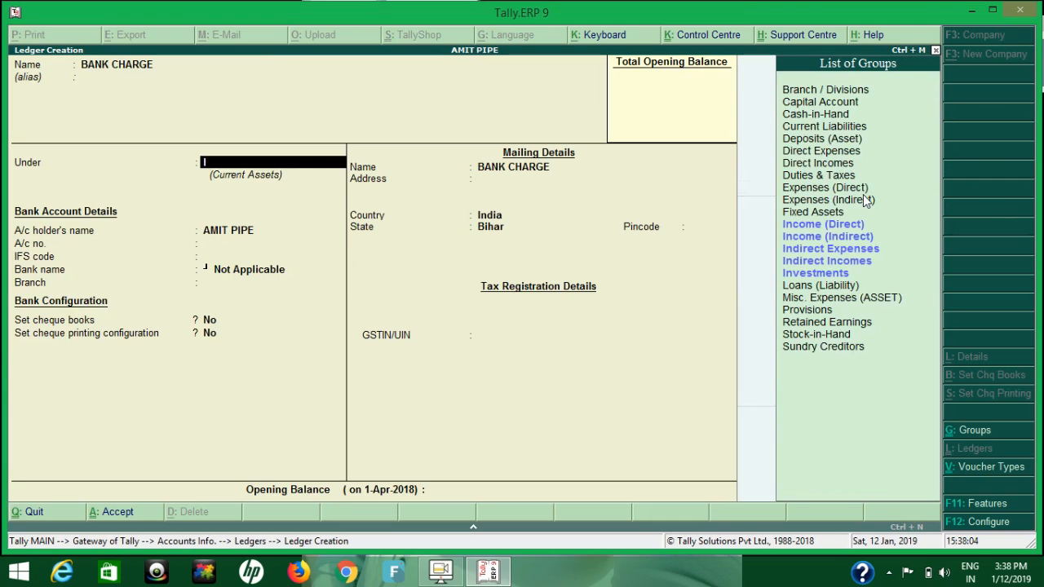
key("Down")
key("Down")
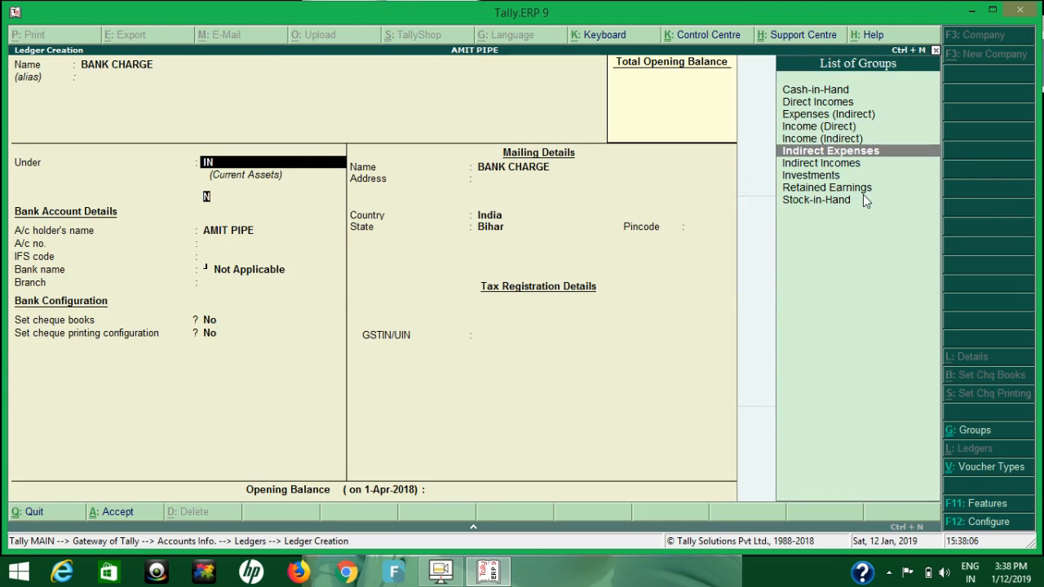
key("Return")
Step: Keep GST applicable for the BANK CHARGE ledger and set Set/alter GST Details to Yes
key("Return")
key("Return")
key("y")
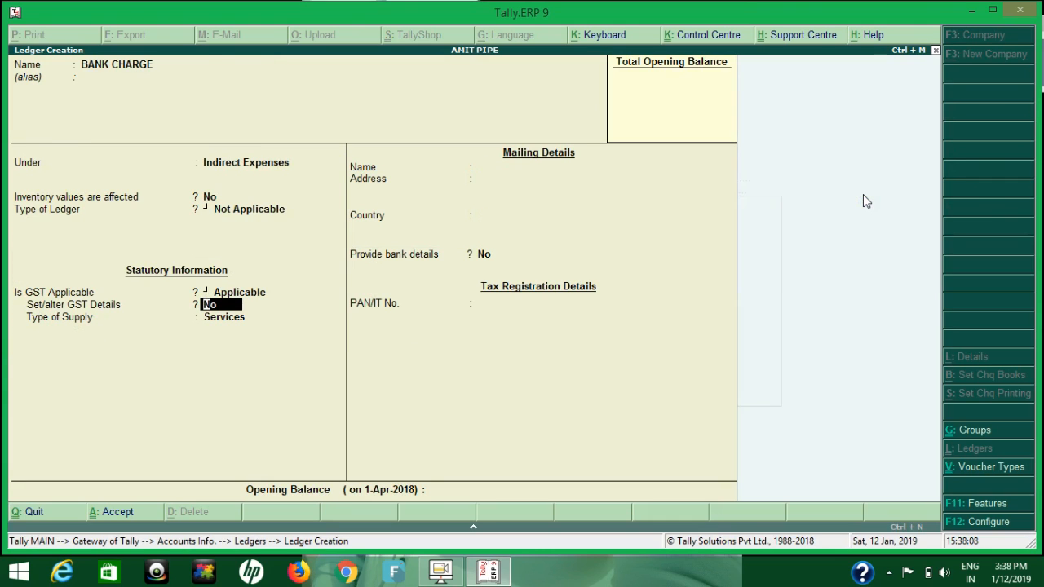
key("Return")
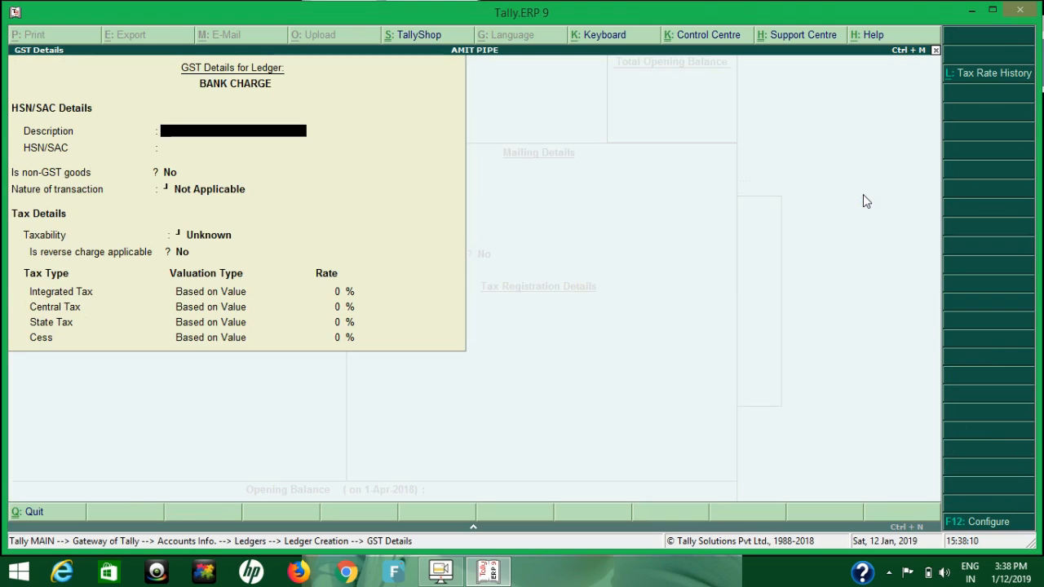
Step: Set the ledger's taxability to Taxable, leaving description and HSN/SAC blank, nature of transaction Not Applicable and reverse charge at No
key("Return")
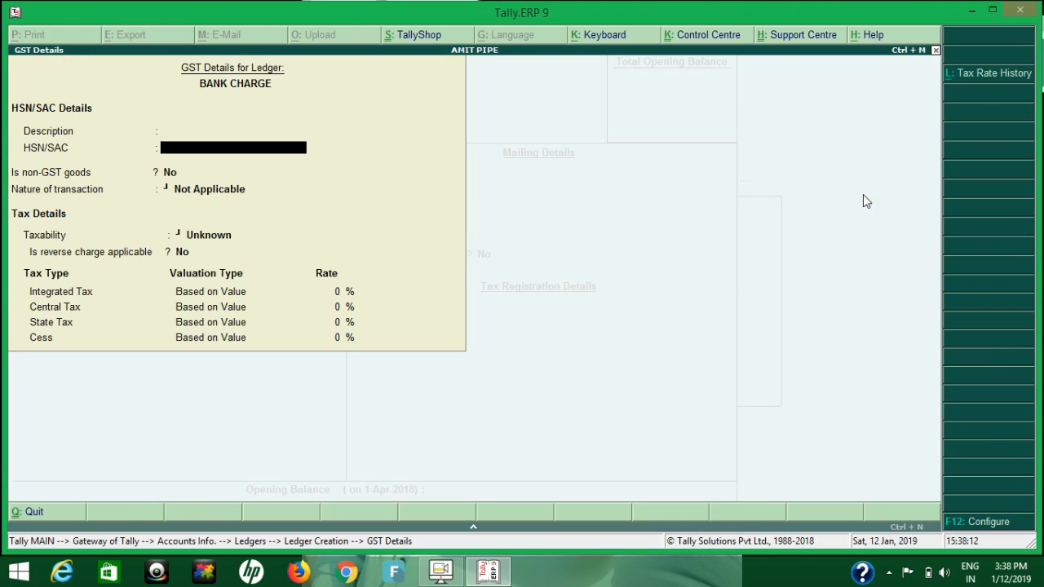
key("Return")
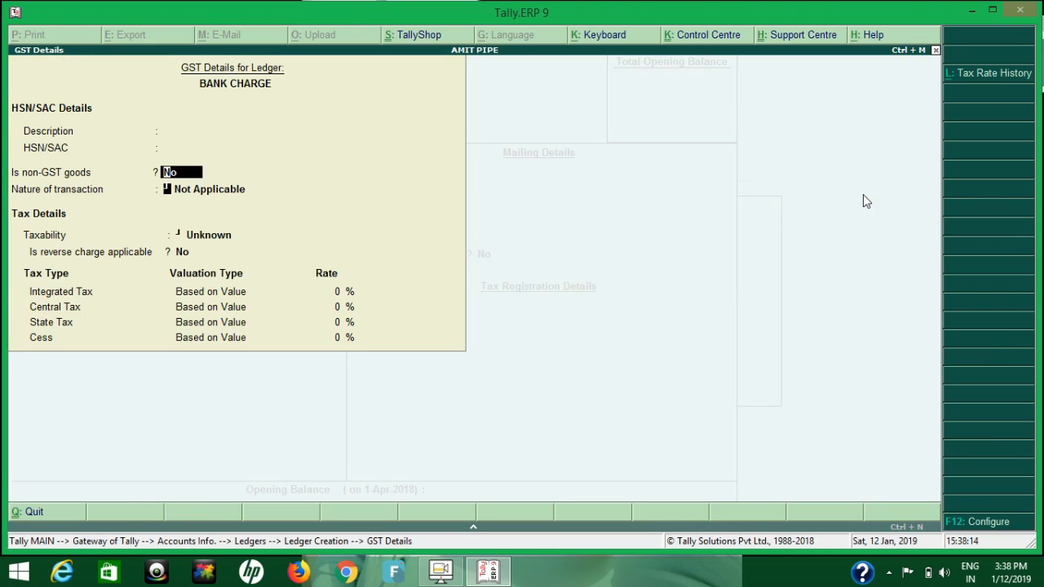
key("Return")
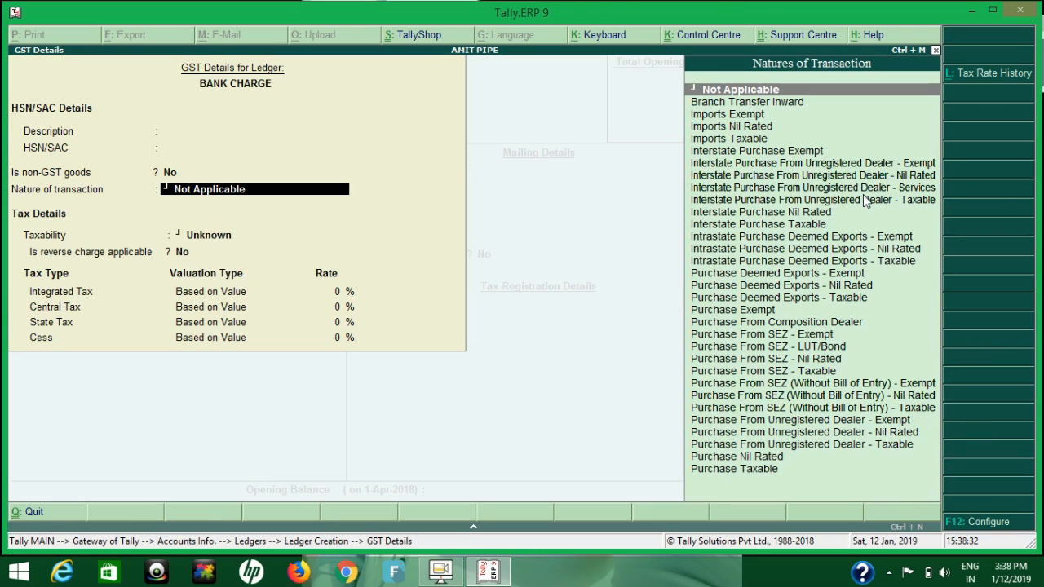
key("Return")
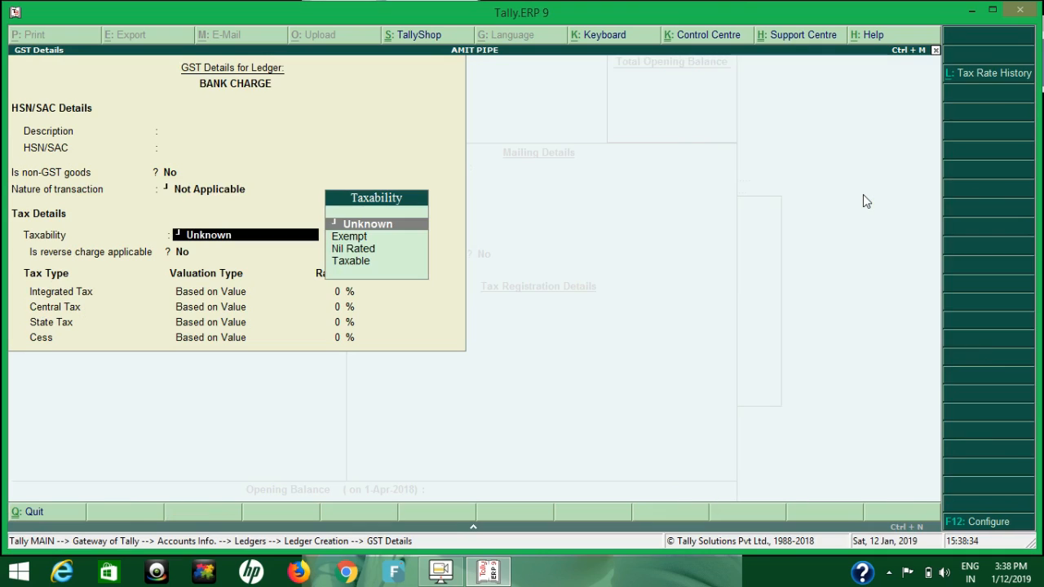
key("Down")
key("Down")
key("Down")
key("Return")
key("Return")
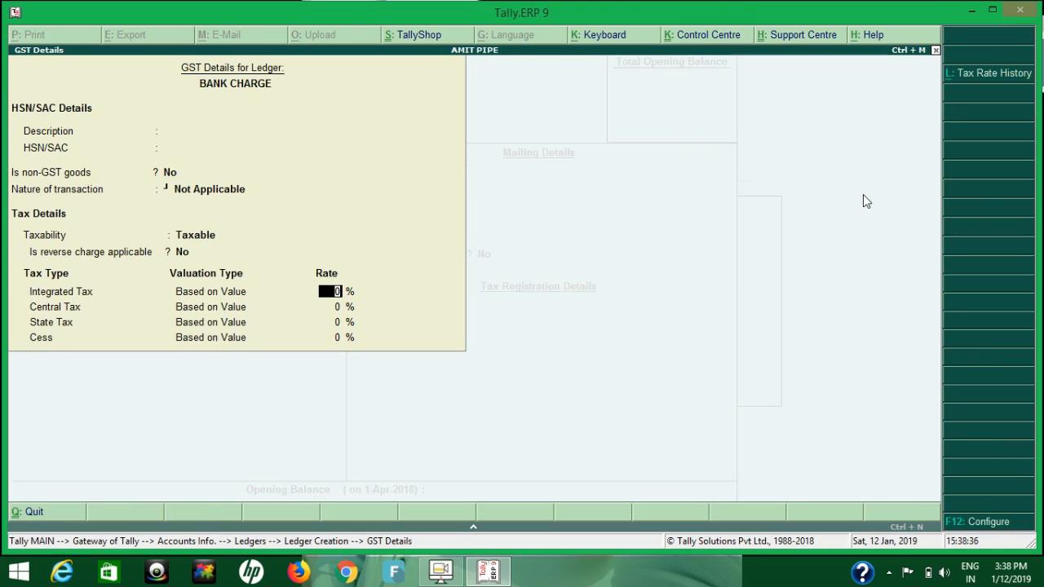
Step: Set the integrated tax rate to 18 % and finish the ledger's GST details
type("18")
key("Return")
key("Return")
key("Return")
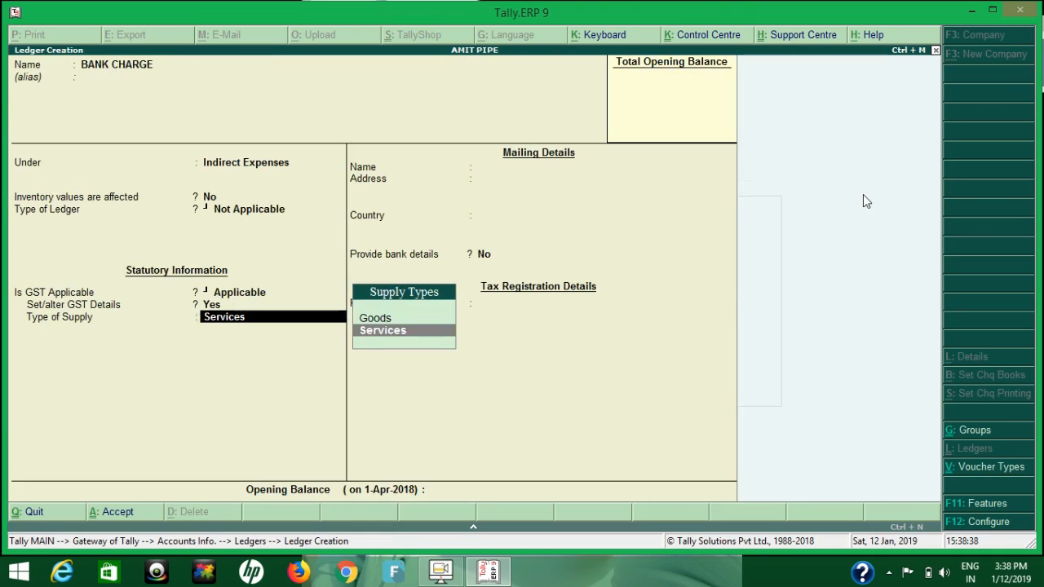
Step: Keep Services as the type of supply, save the BANK CHARGE ledger and return to the Gateway of Tally
key("Return")
key("Return")
key("Return")
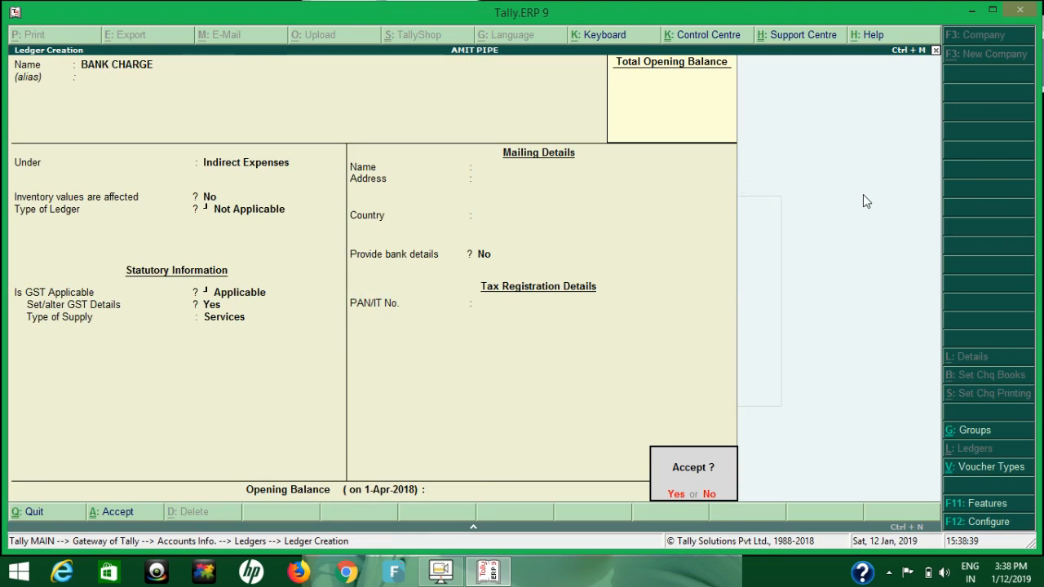
key("Return")
key("Escape")
key("Return")
key("Escape")
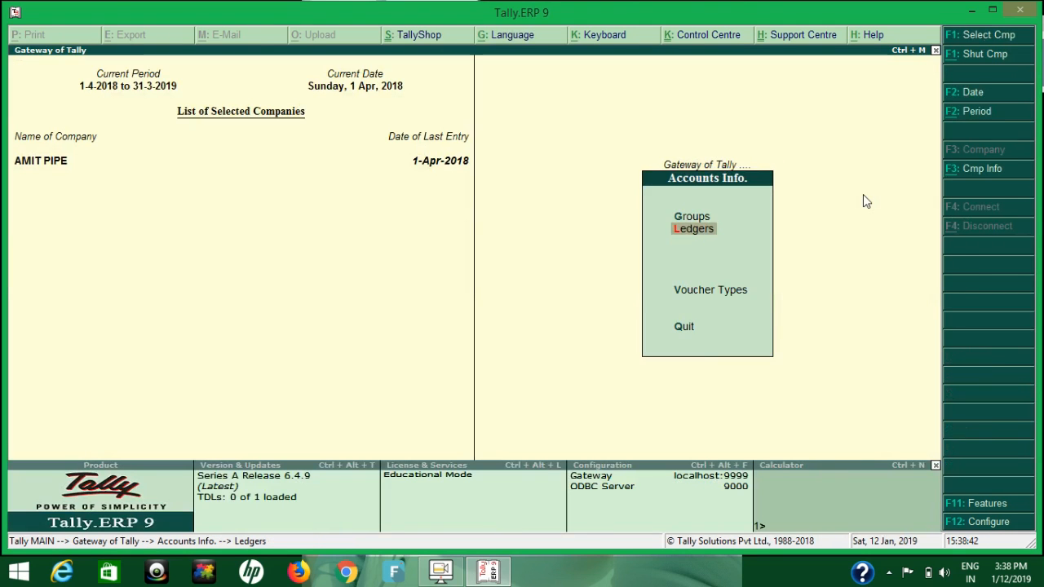
key("Escape")
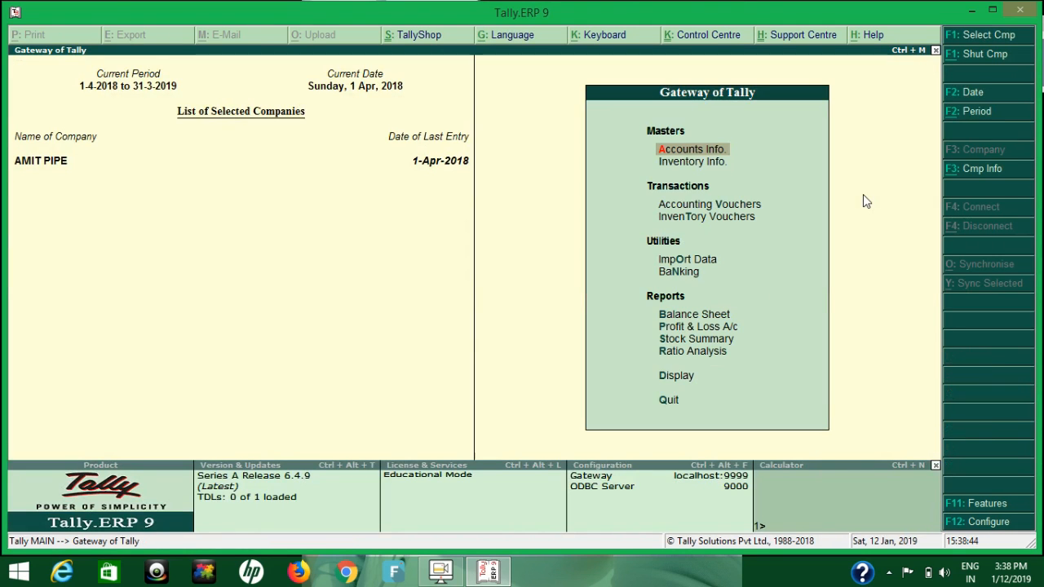
Step: Examine the sales voucher of 1-Apr-2018 in the Day Book, then return to the Gateway of Tally without changing it
key("d")
key("y")
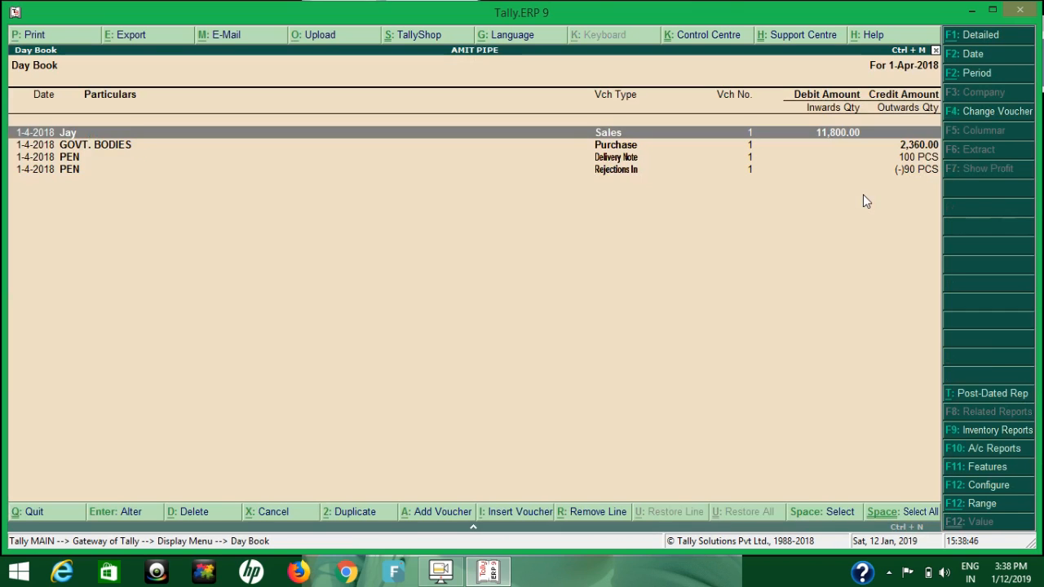
key("Down")
key("Up")
key("Return")
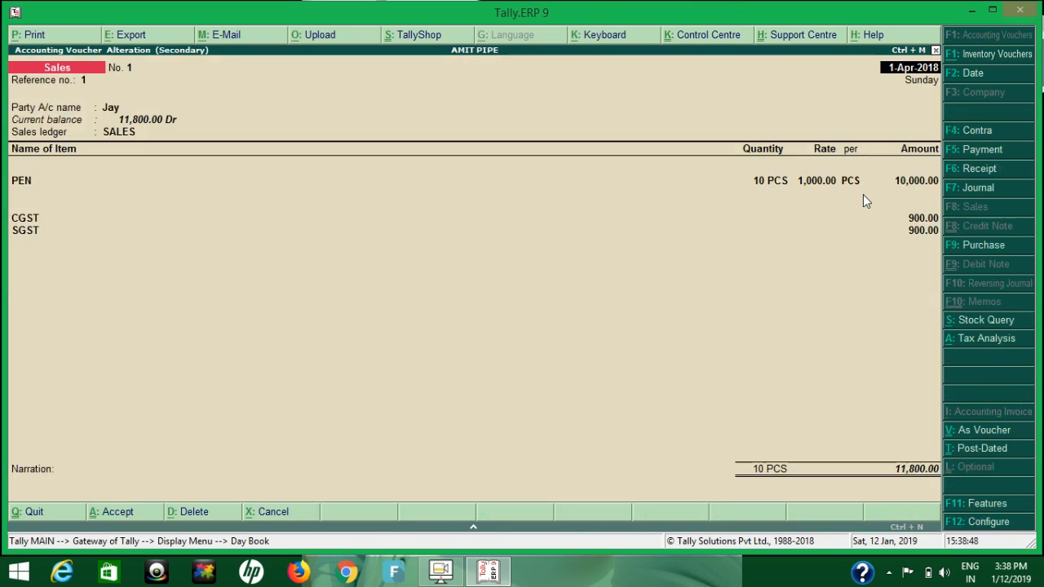
key("Escape")
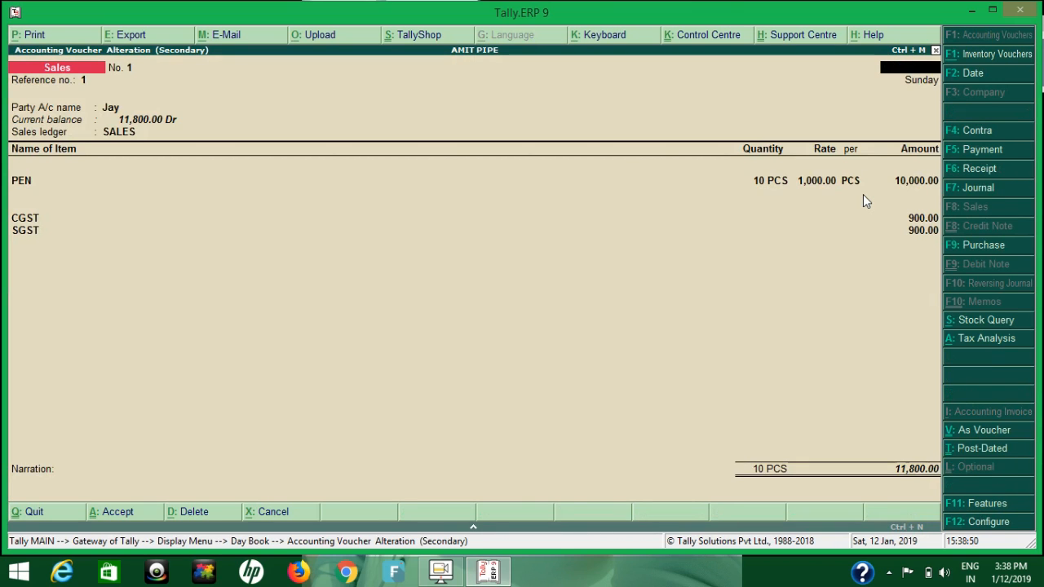
key("Escape")
key("Return")
key("Escape")
key("Escape")
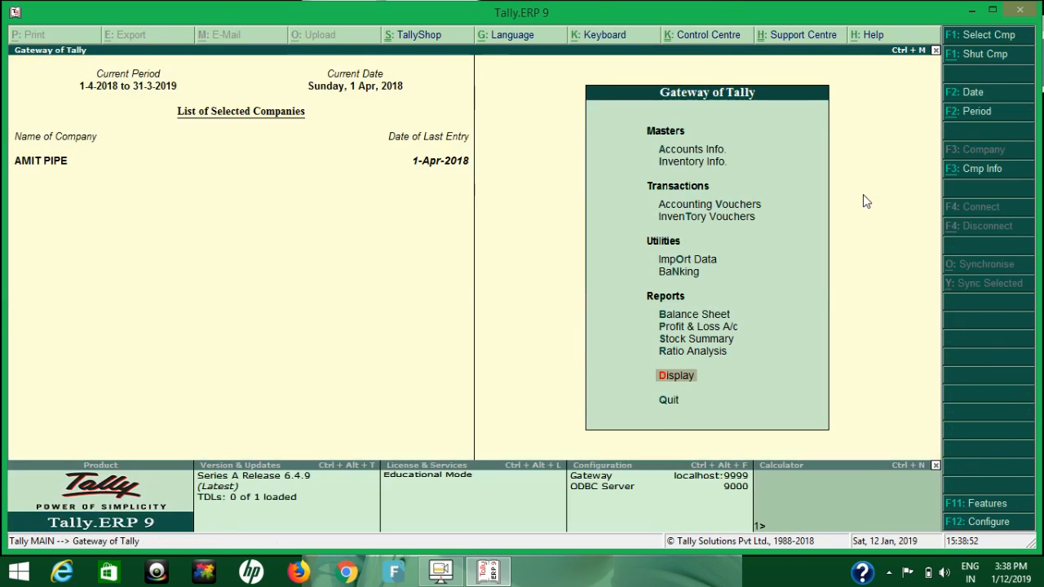
Step: Start a new receipt voucher and choose HDFC as its account
key("v")
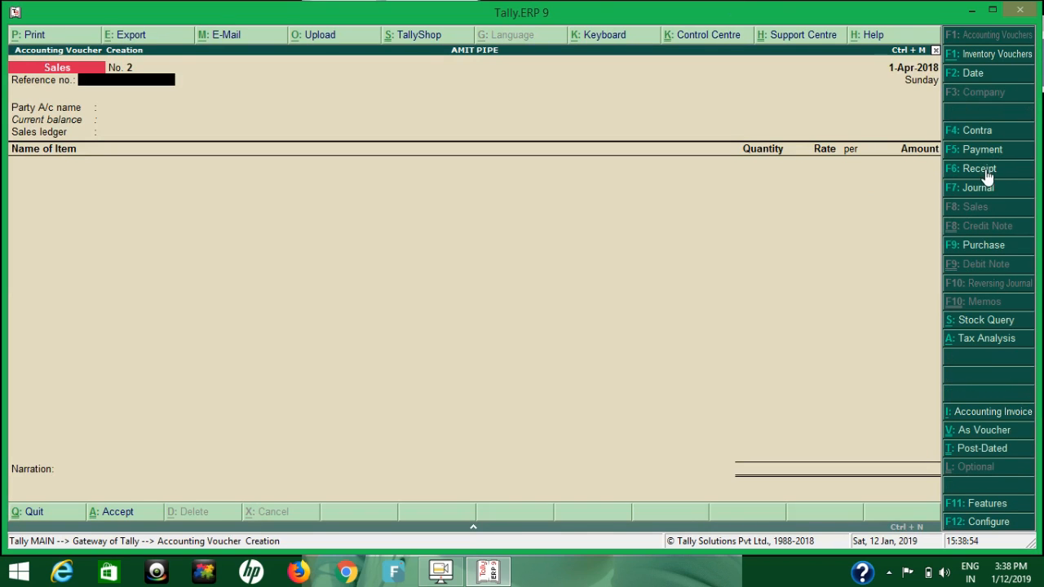
left_click(950, 170)
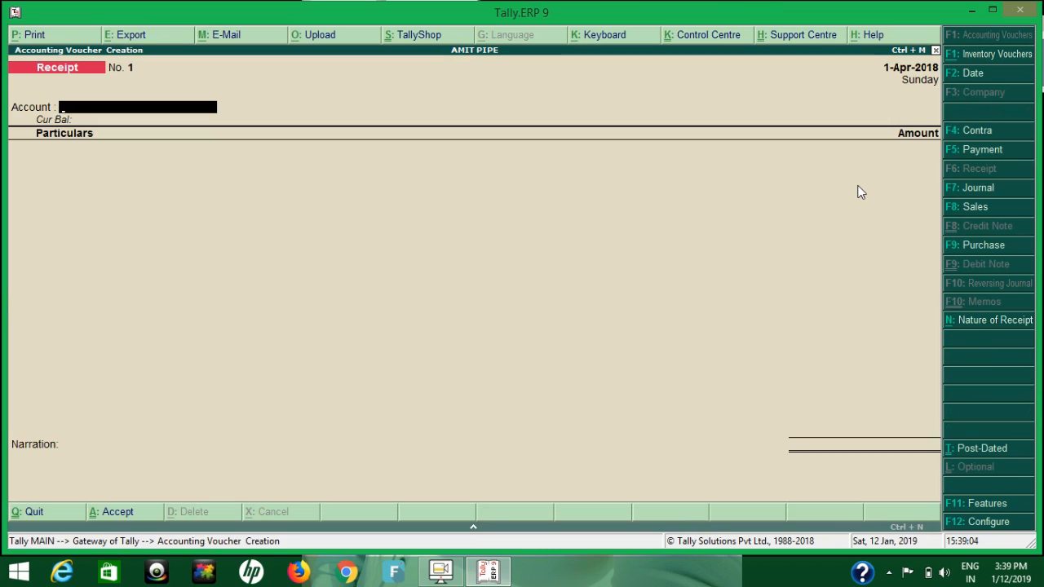
type("H")
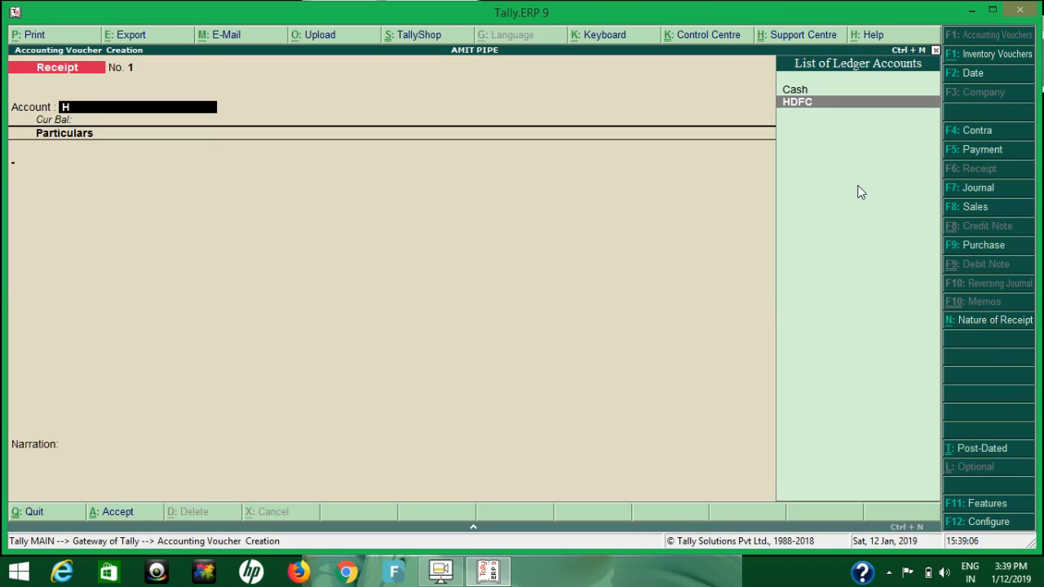
key("Return")
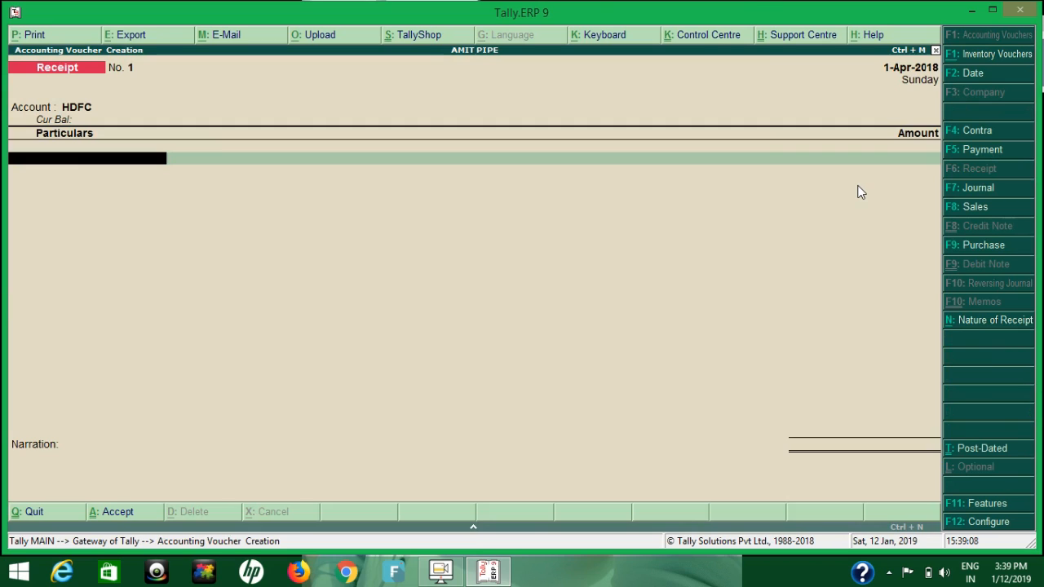
Step: Credit the customer's ledger with 11,800 in the receipt and allocate it against bill reference 1
type("J")
key("Return")
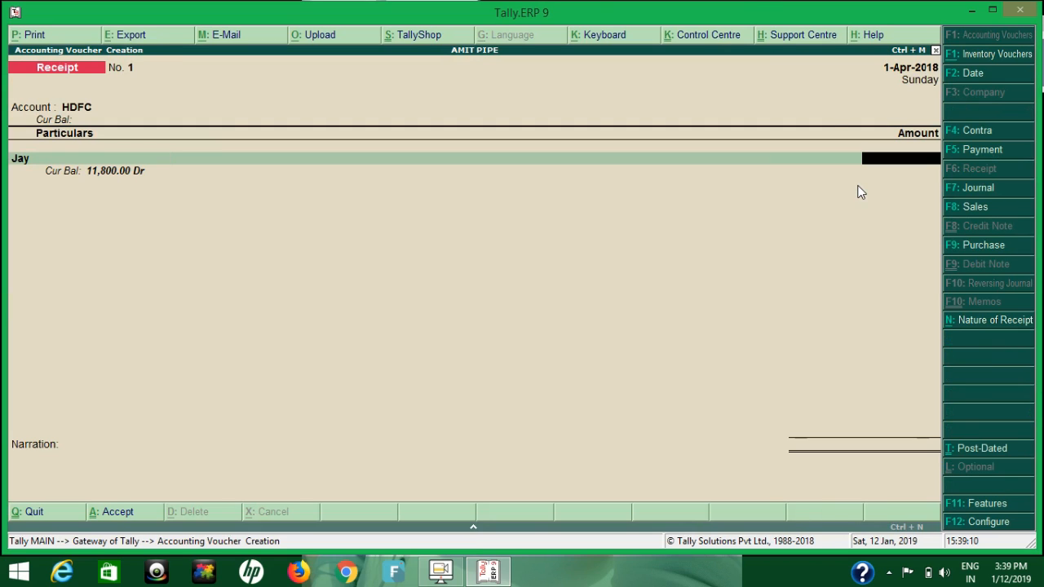
type("11800")
key("Return")
key("Return")
key("Return")
key("Return")
key("Return")
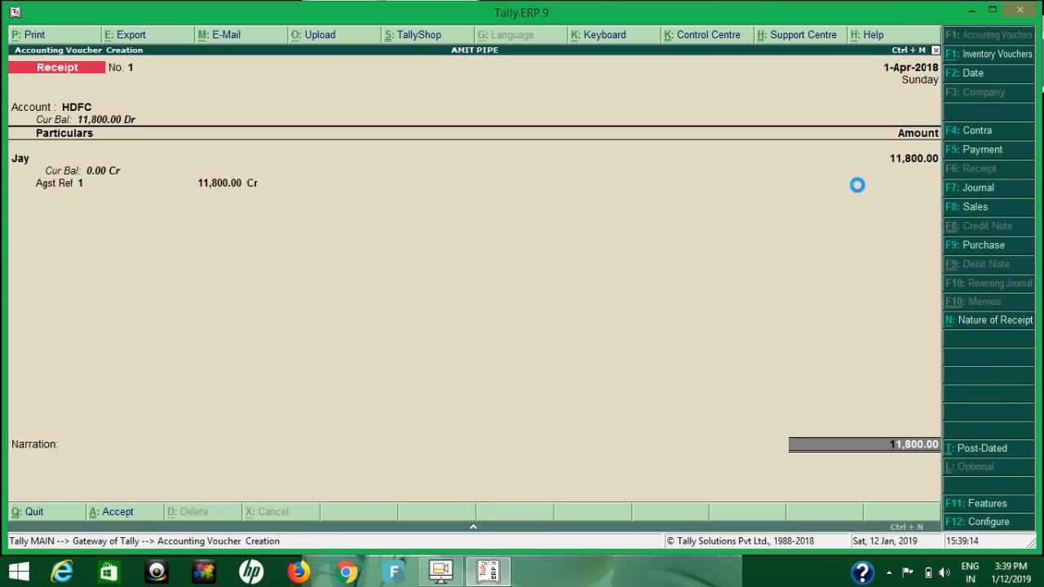
Step: Accept the Cheque/DD bank allocation dated 1-Apr-2018 and save the receipt voucher without a narration
key("Return")
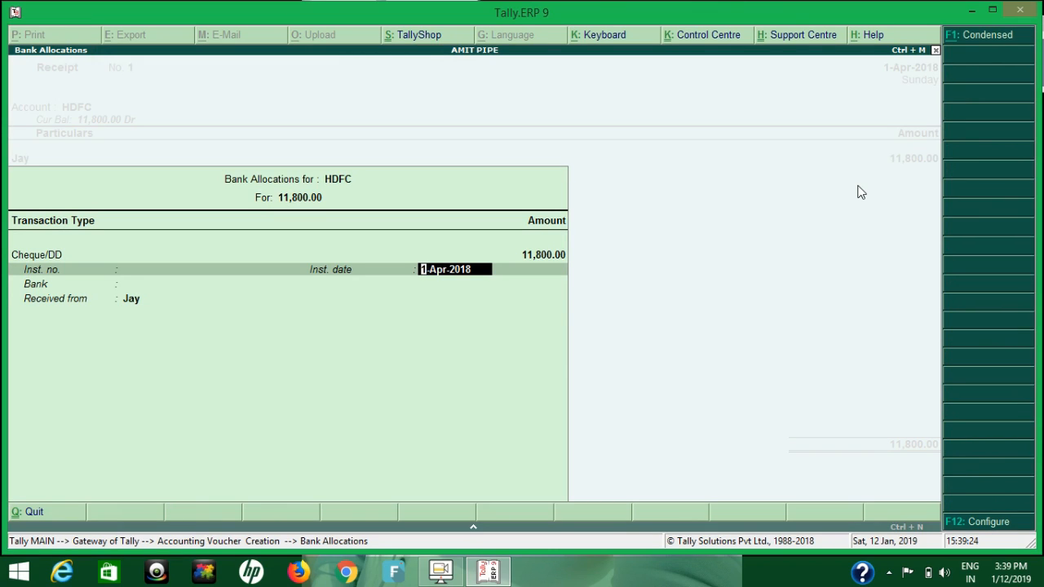
key("Return")
key("Return")
key("Return")
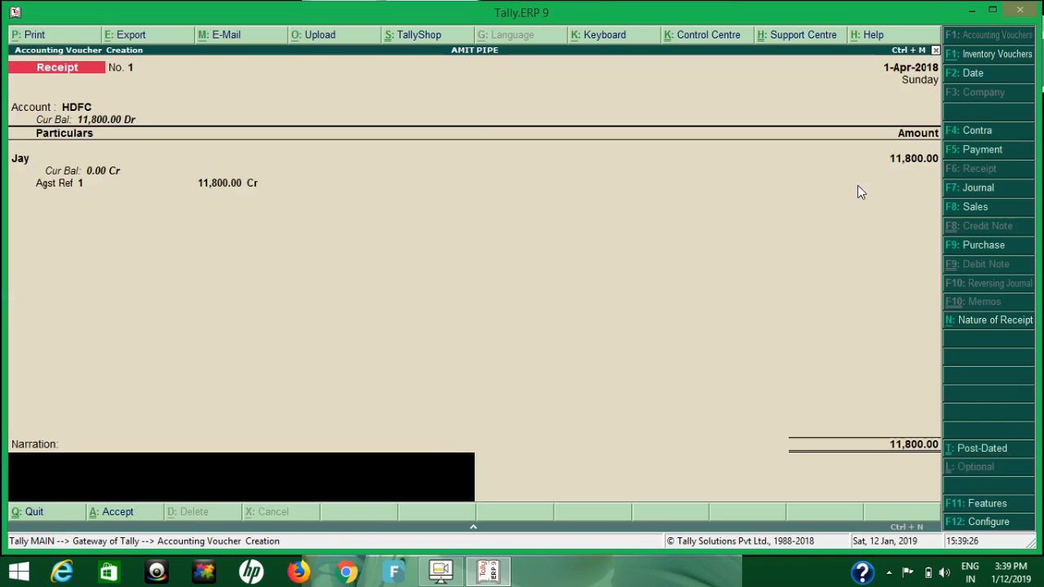
key("Return")
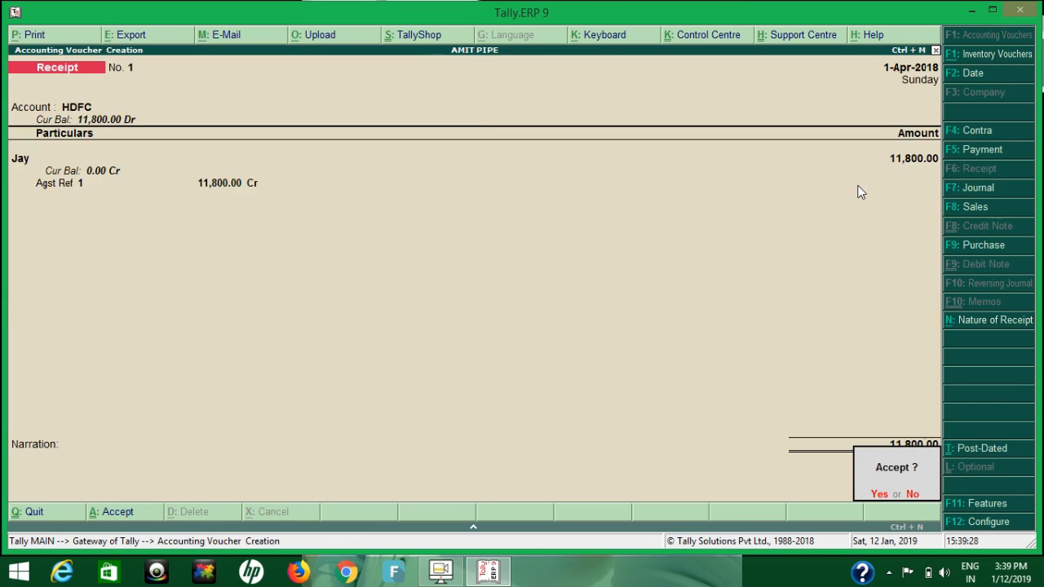
key("Return")
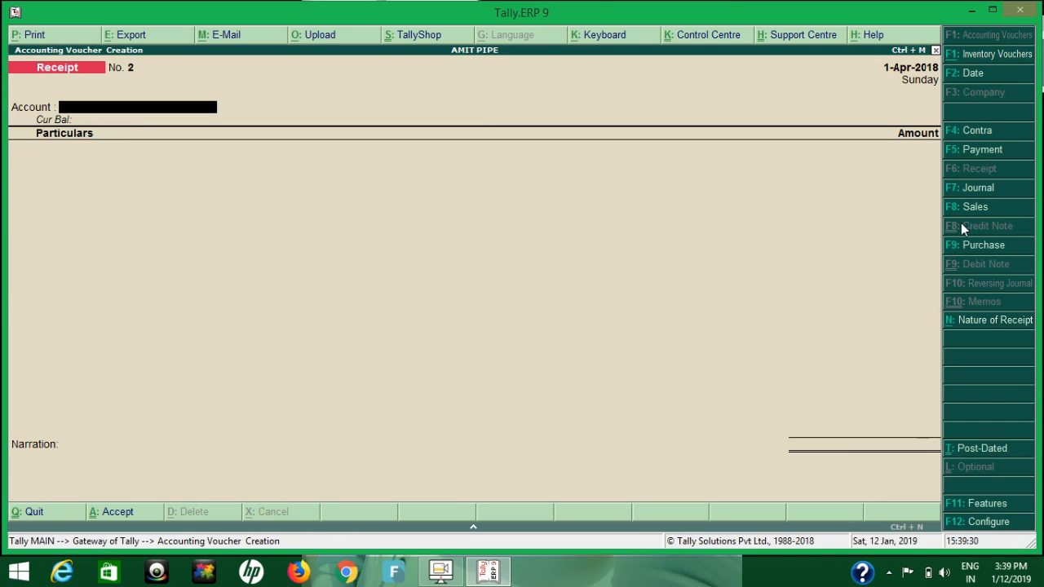
Step: Start a payment voucher from the HDFC account and enter 11,800 for the same customer's ledger
left_click(993, 161)
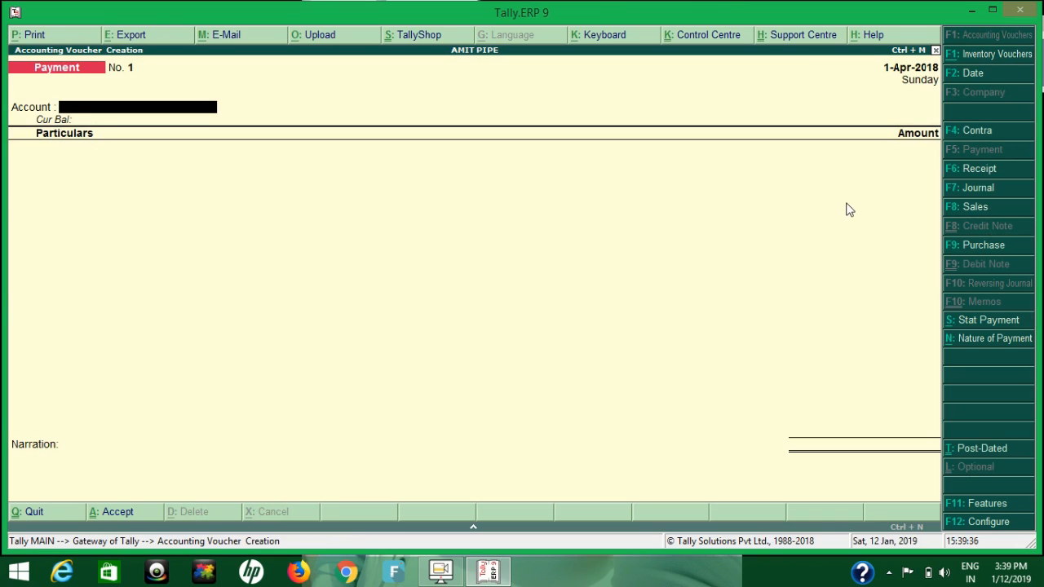
type("H")
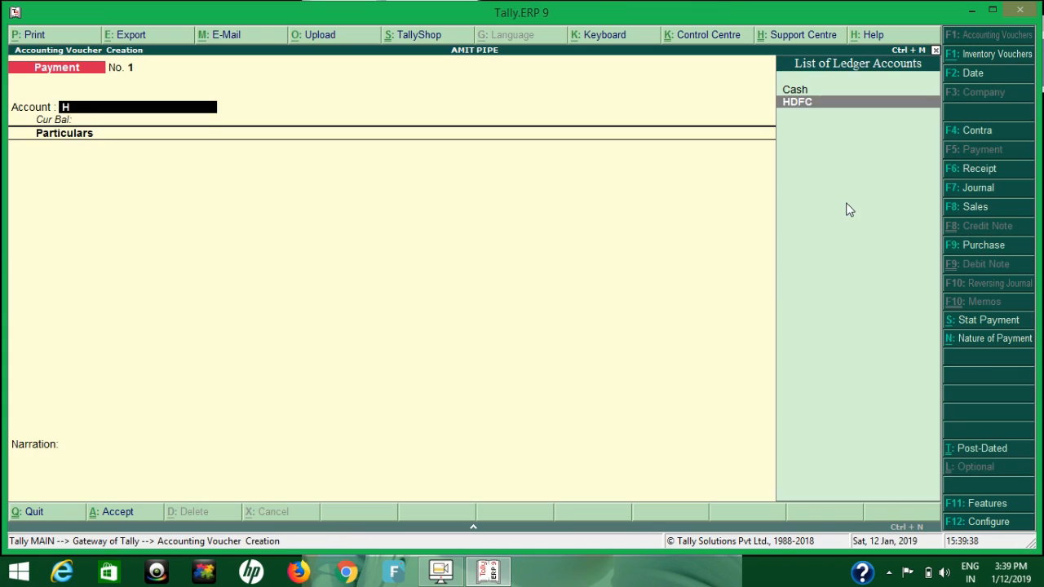
key("Return")
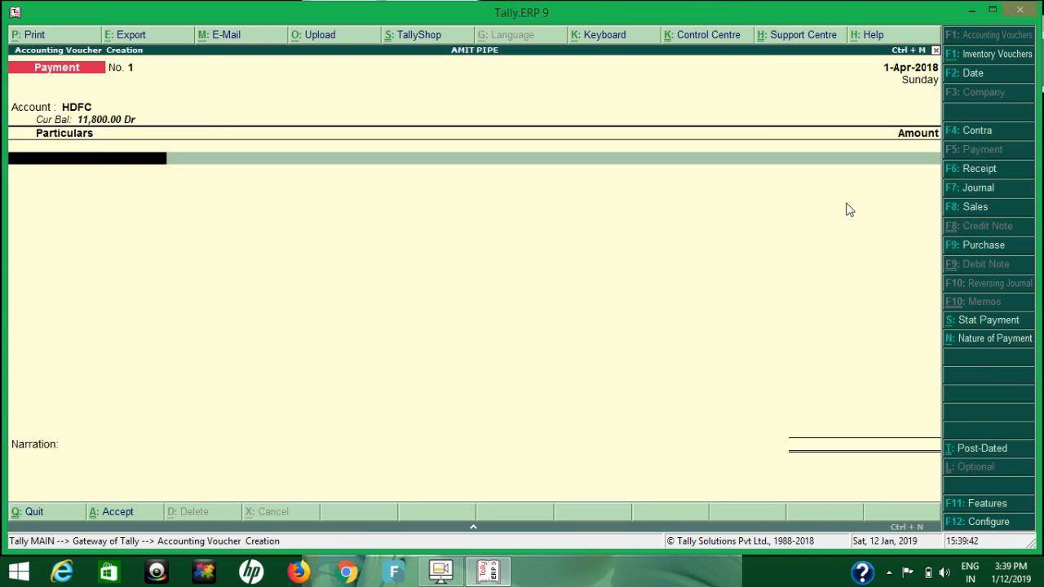
type("ja")
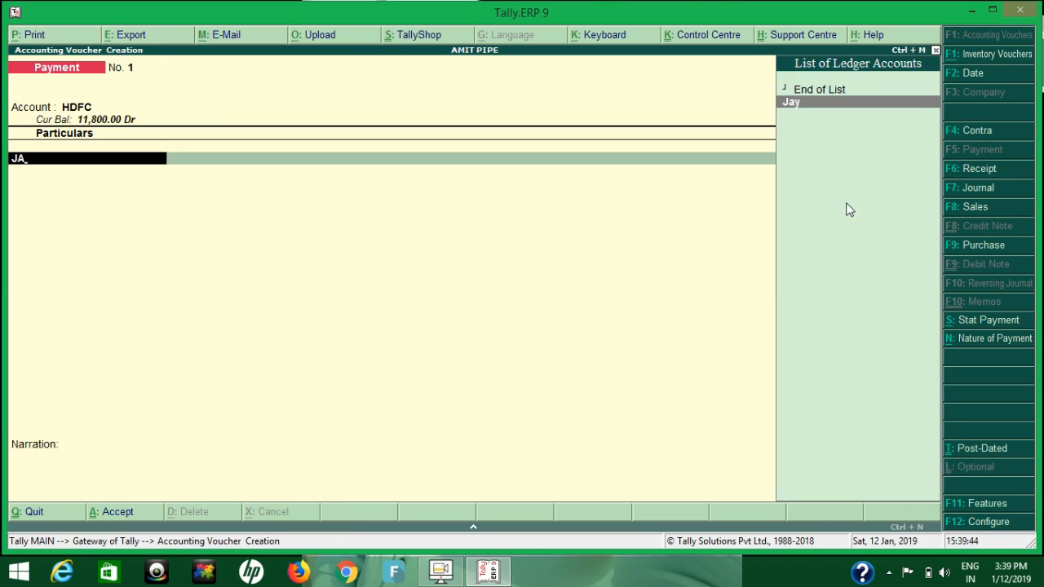
key("Return")
type("11800")
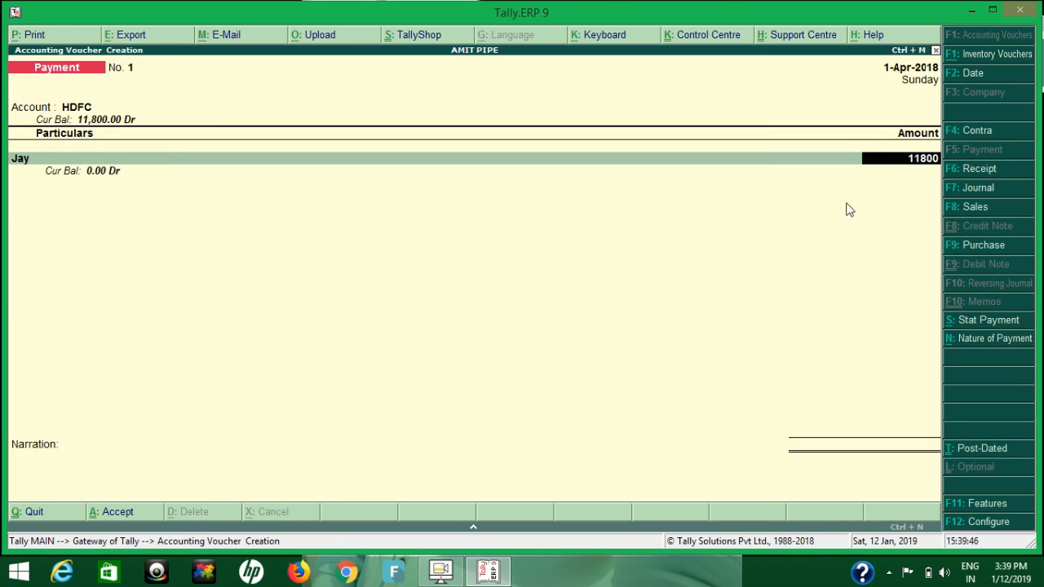
Step: Allocate the full payment amount On Account in the bill-wise details and finish the particulars
key("Return")
key("Return")
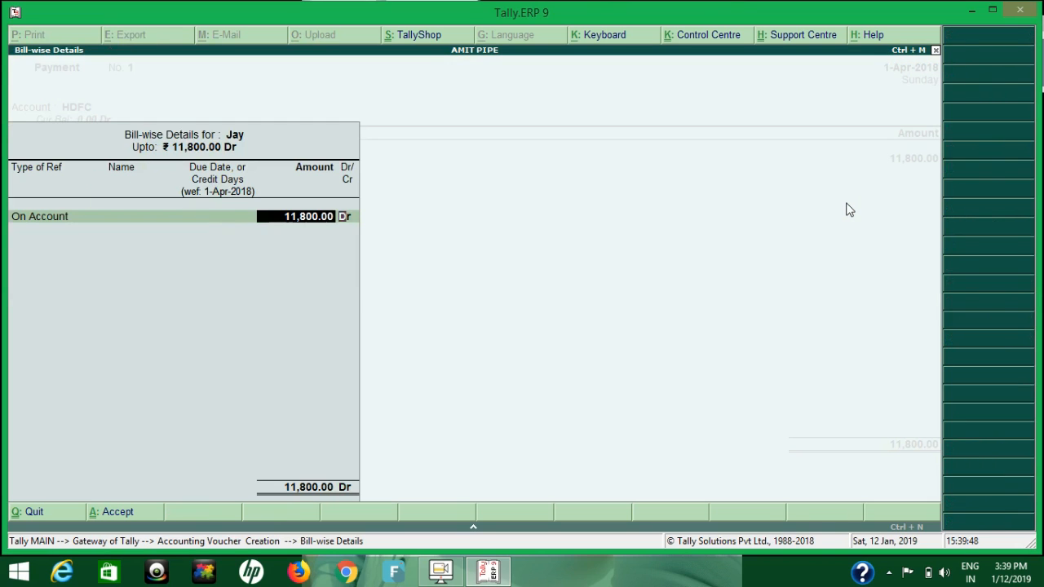
key("Return")
key("Return")
key("Return")
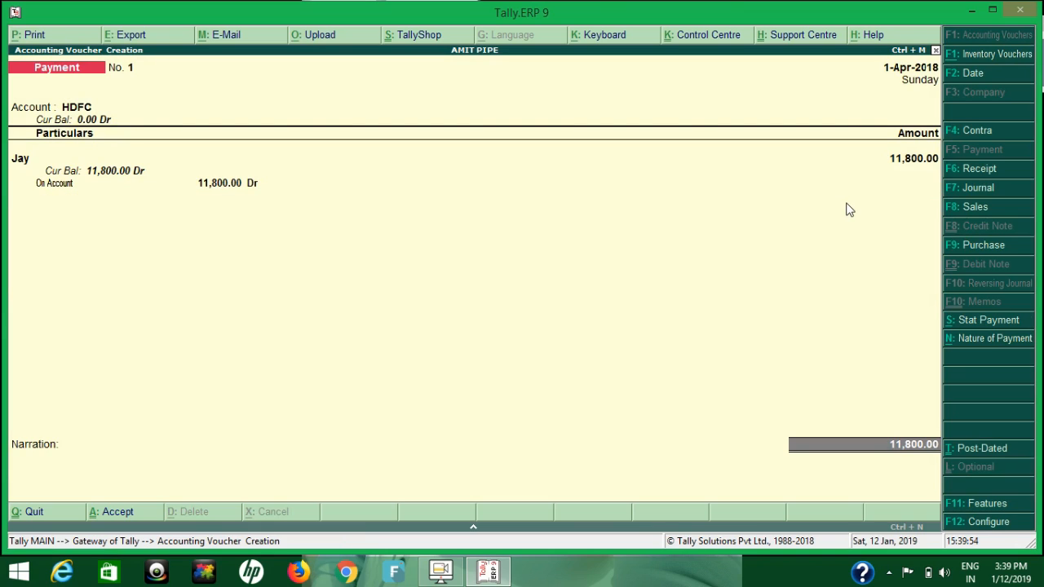
Step: Accept the Cheque bank allocation dated 1-Apr-2018 and save the payment voucher without a narration
key("Return")
key("Return")
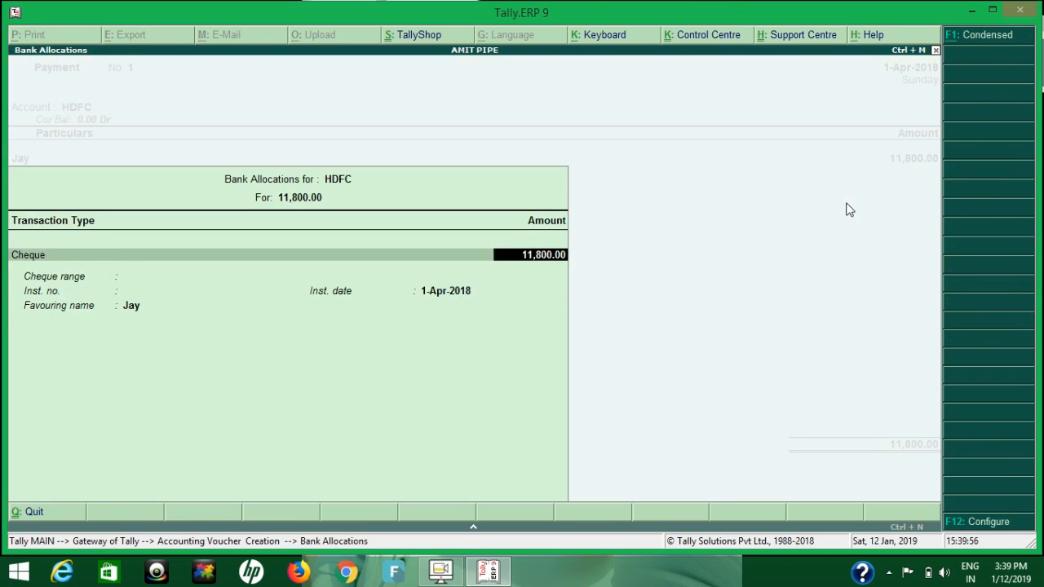
key("Return")
key("Return")
key("Return")
key("Return")
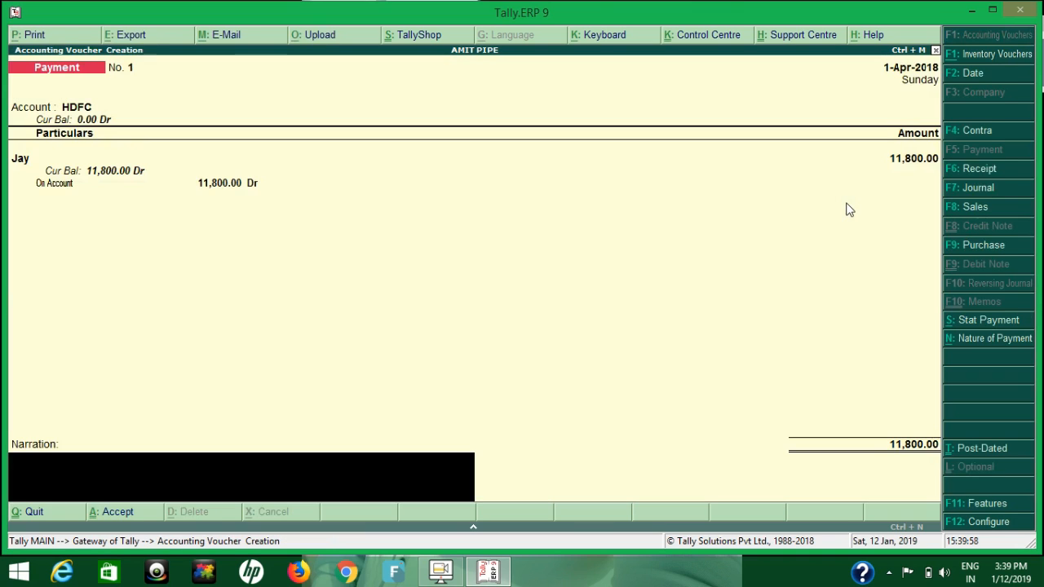
key("Return")
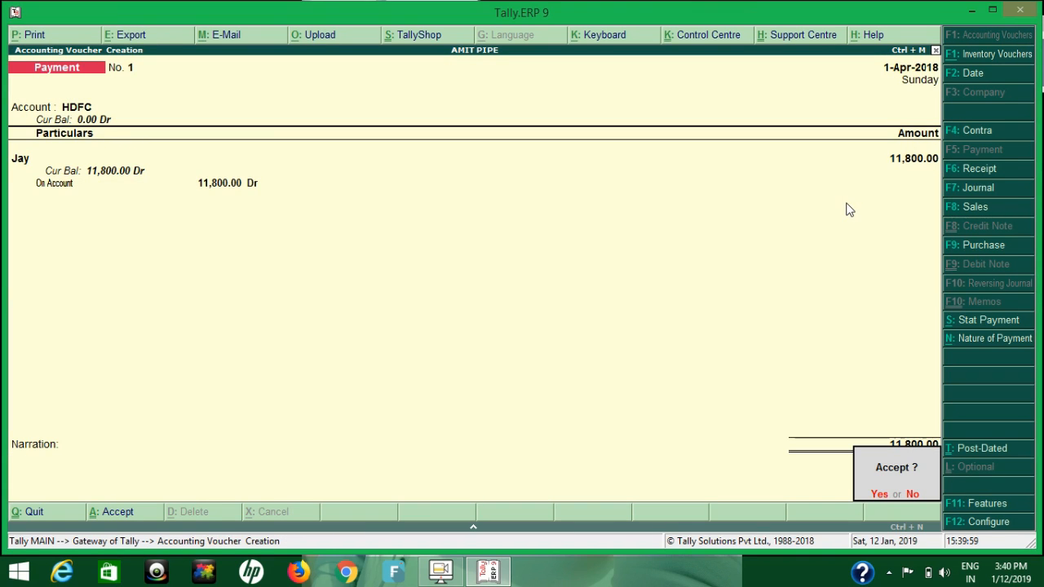
key("Return")
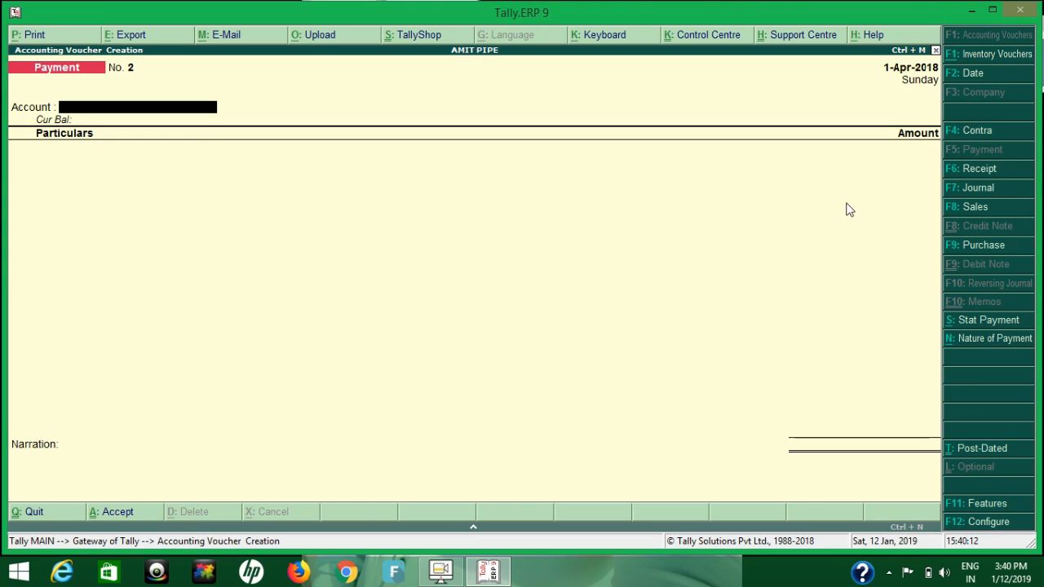
Step: Choose HDFC as the account of the new payment voucher and enter 100 for the BANK CHARGE ledger
type("H")
key("Return")
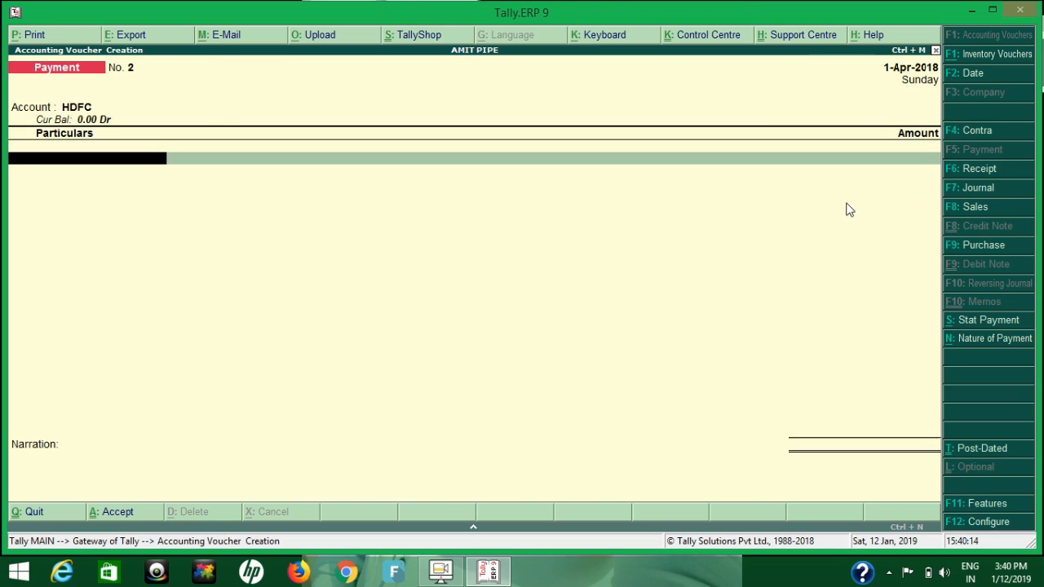
type("BA")
key("Down")
key("Down")
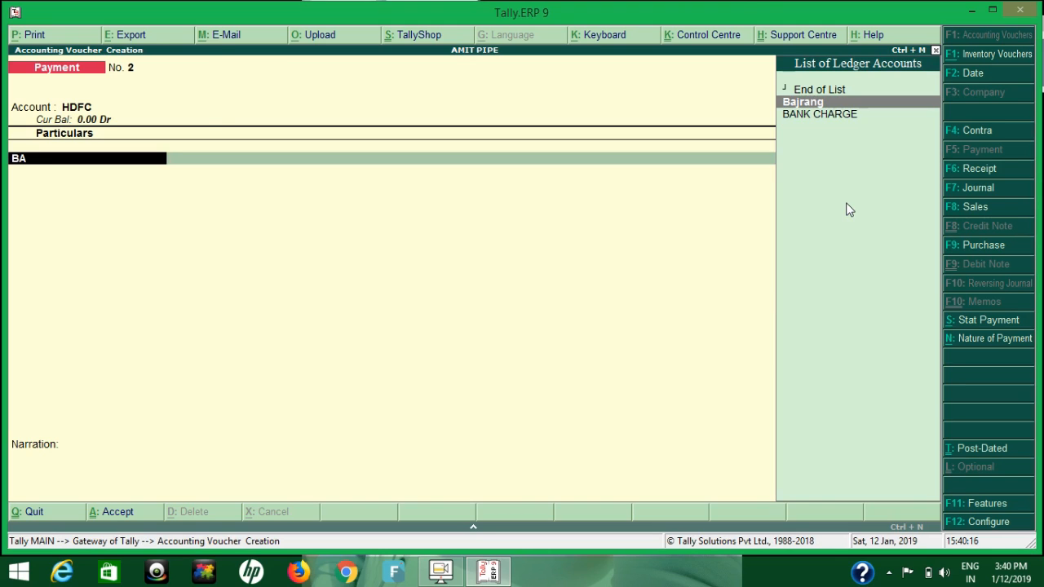
key("Return")
type("100")
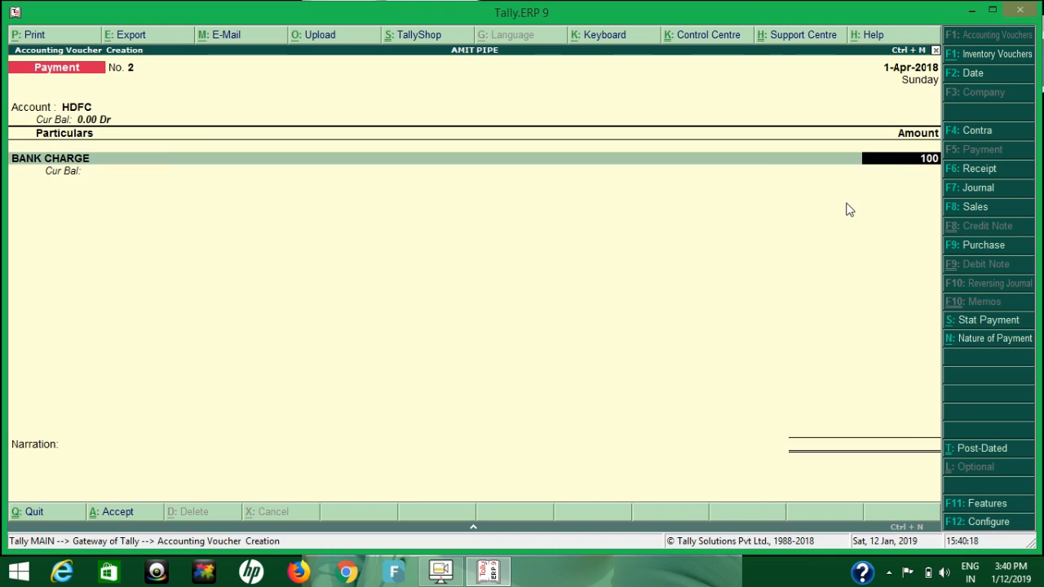
key("Return")
Step: Add CGST and SGST lines of 9 each below the bank charge
type("CG")
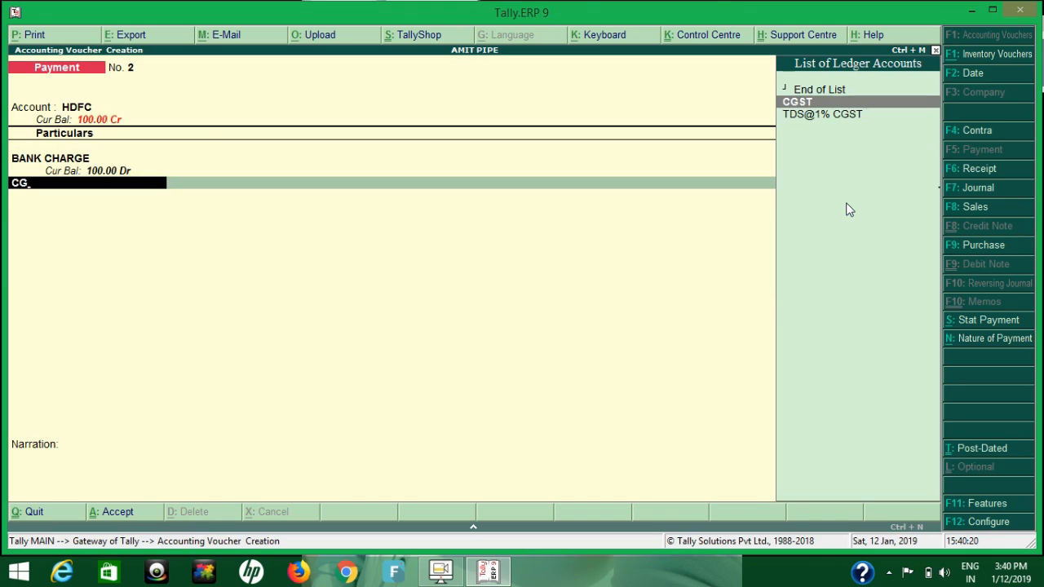
key("Return")
type("9")
key("Return")
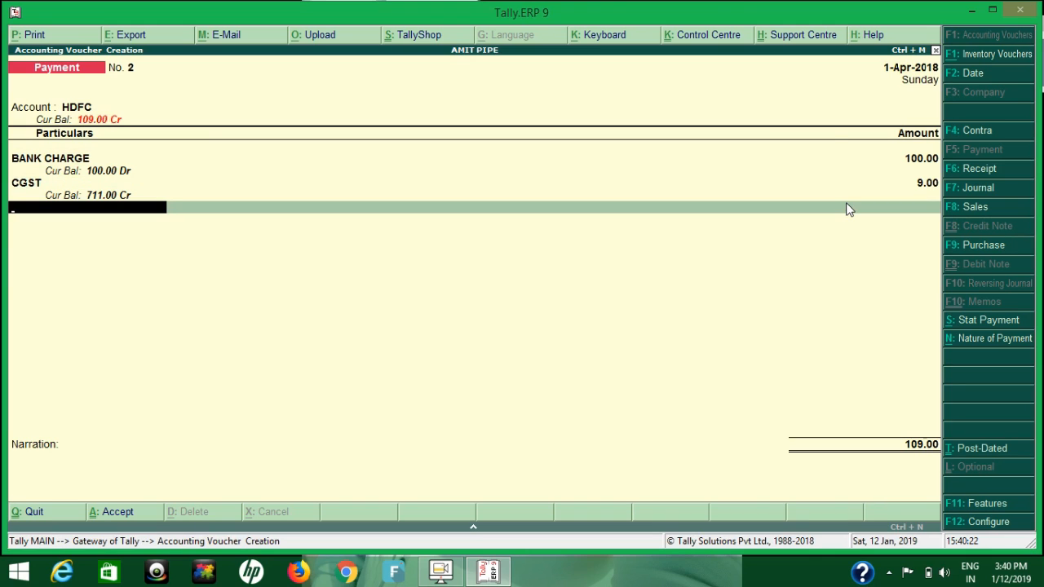
type("SG")
key("Return")
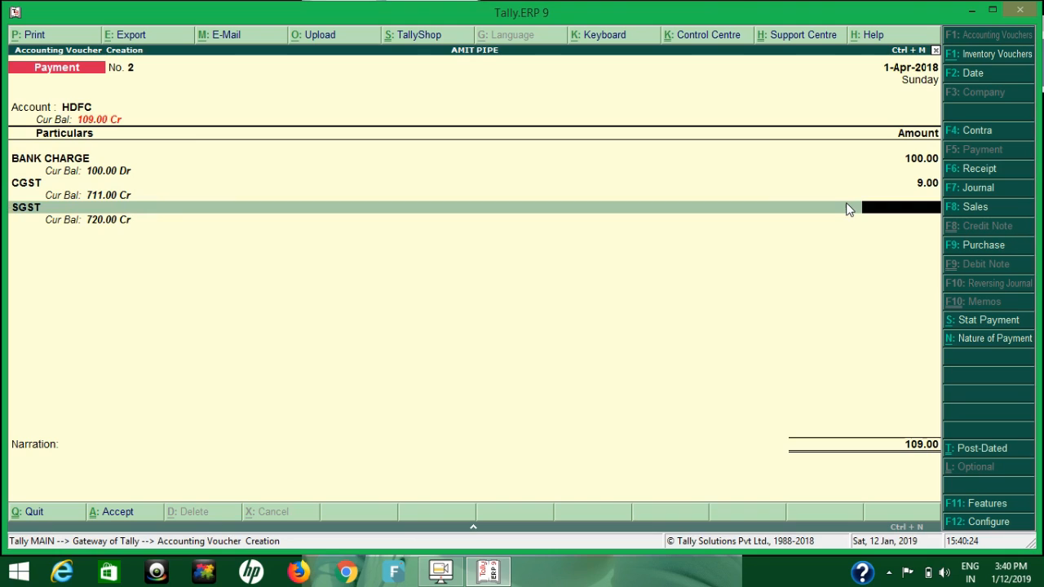
type("9")
key("Return")
Step: Finish the bank charge payment's particulars and bank allocation, and save the voucher without a narration
key("Return")
key("Return")
key("Return")
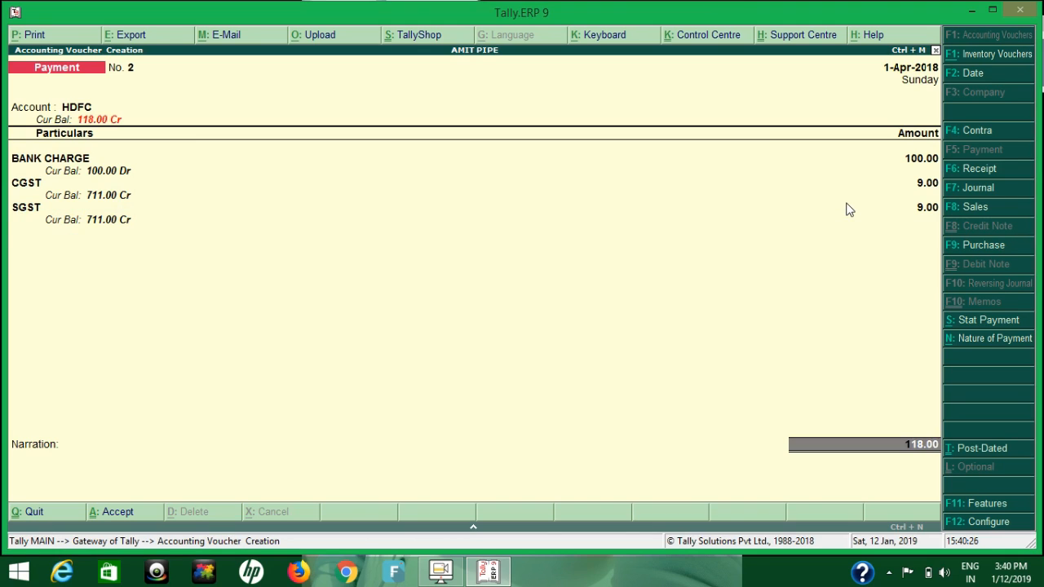
key("Return")
key("Return")
key("Return")
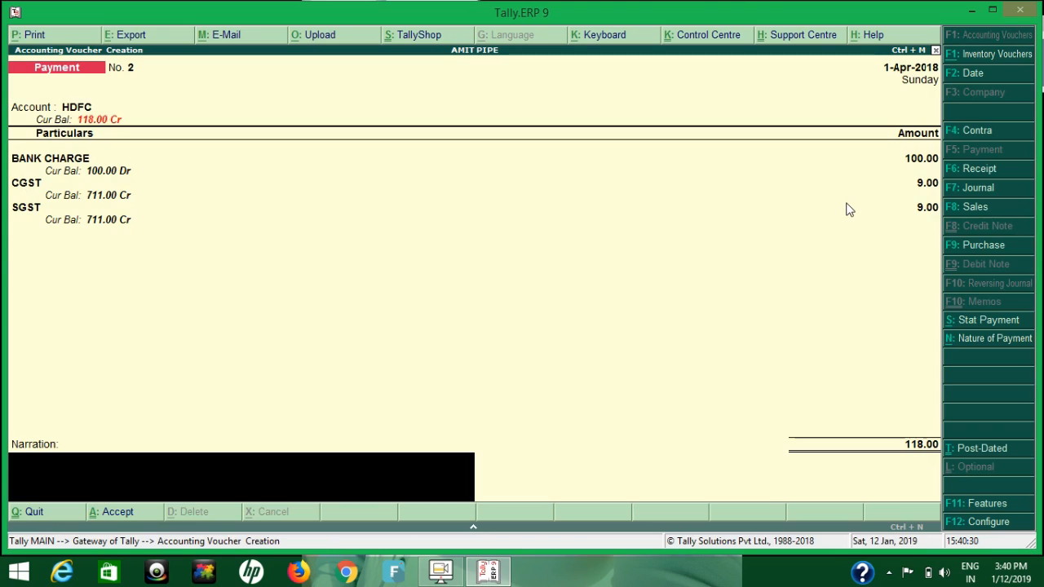
key("Return")
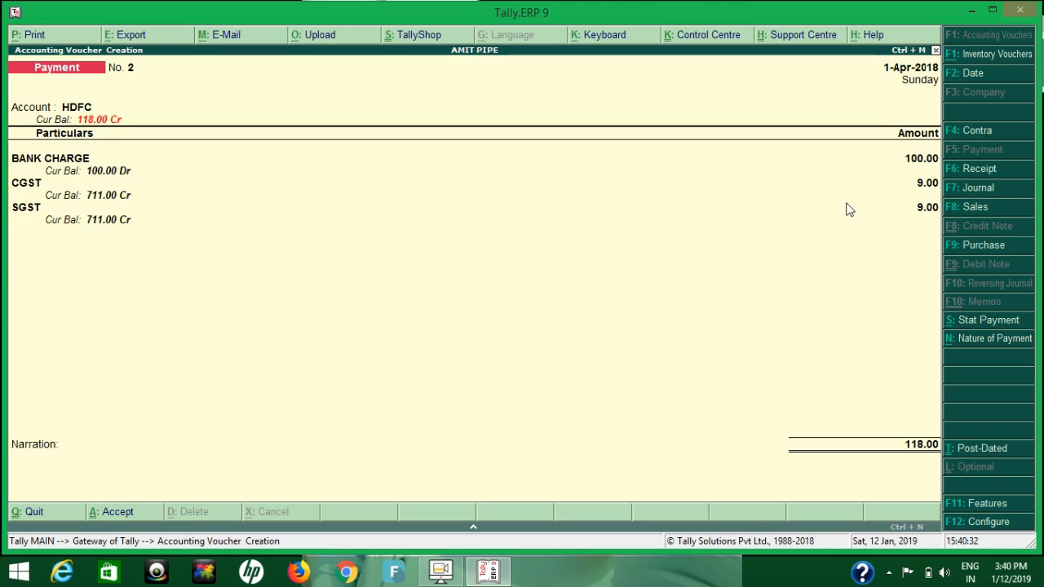
key("Return")
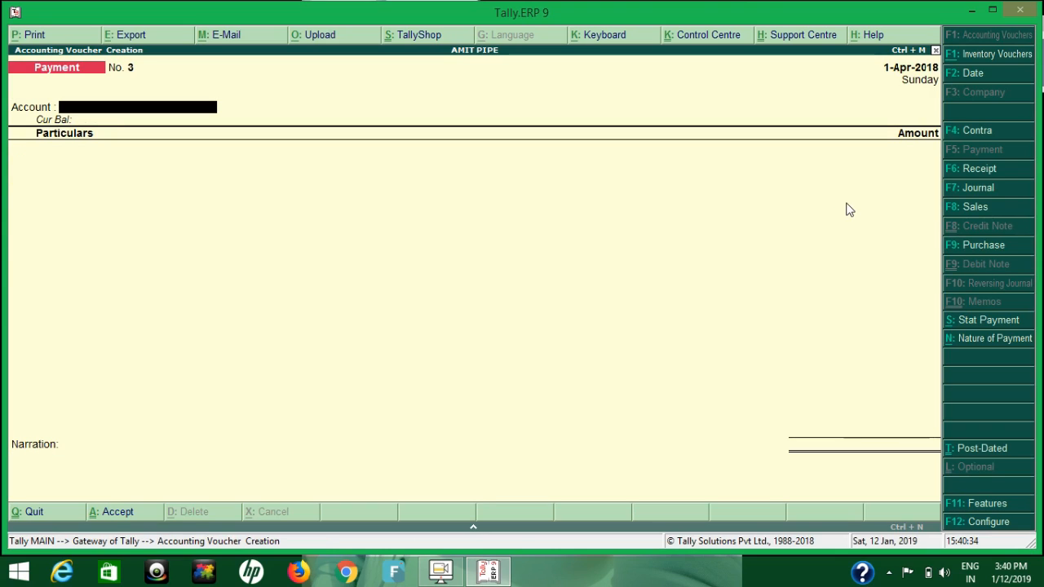
Step: Leave voucher entry and open the GSTR-2 report from the statutory GST reports
key("Escape")
key("Return")
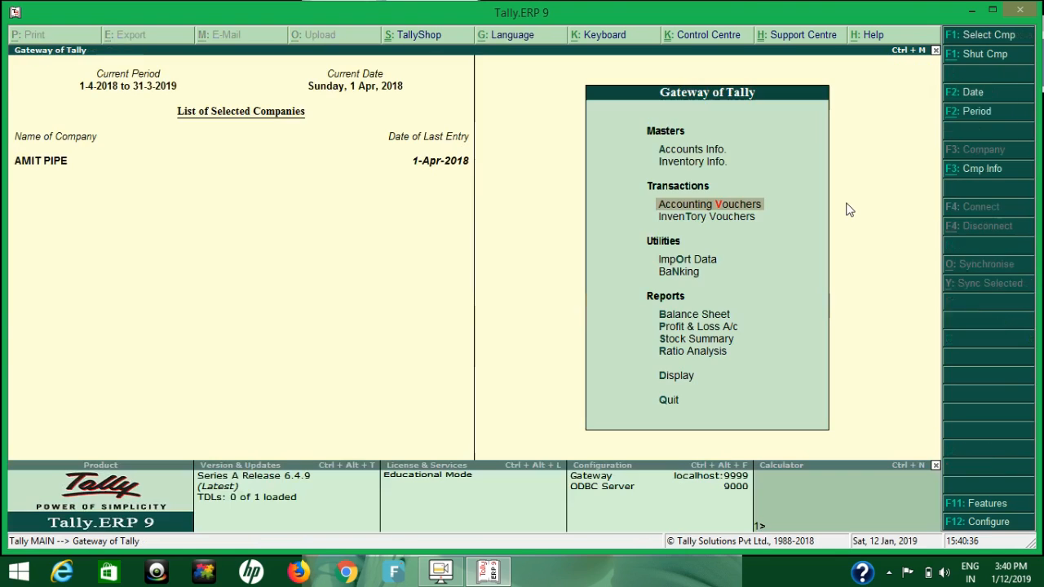
key("d")
key("Down")
key("Down")
key("Down")
key("Down")
key("Down")
key("Down")
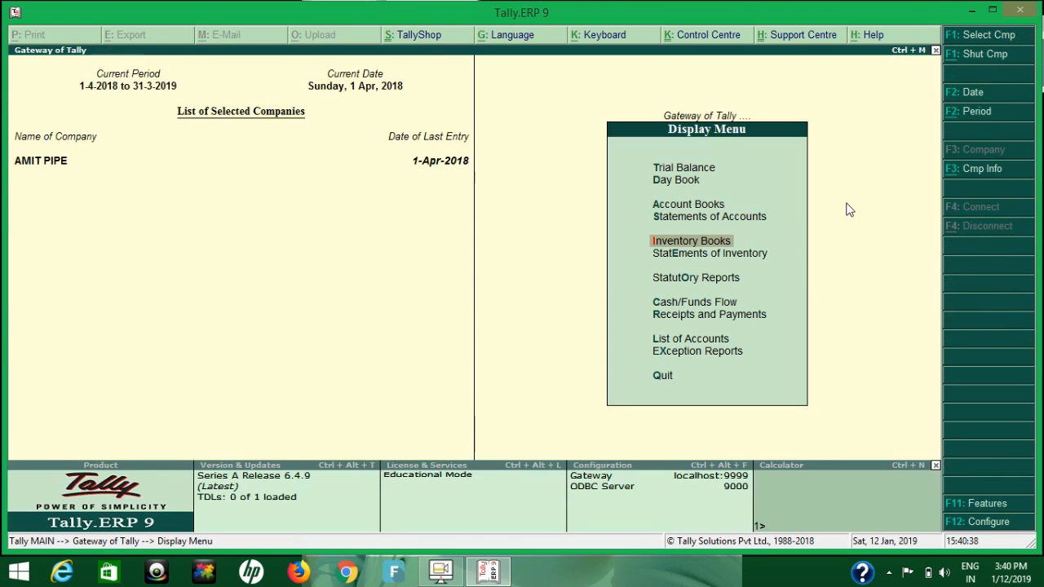
key("Return")
key("Return")
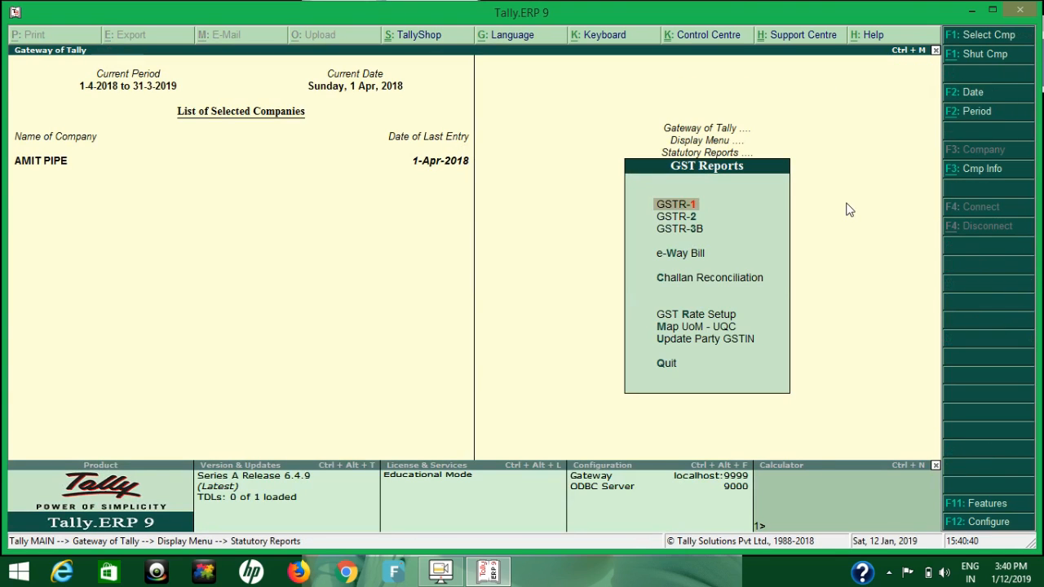
key("Down")
key("Return")
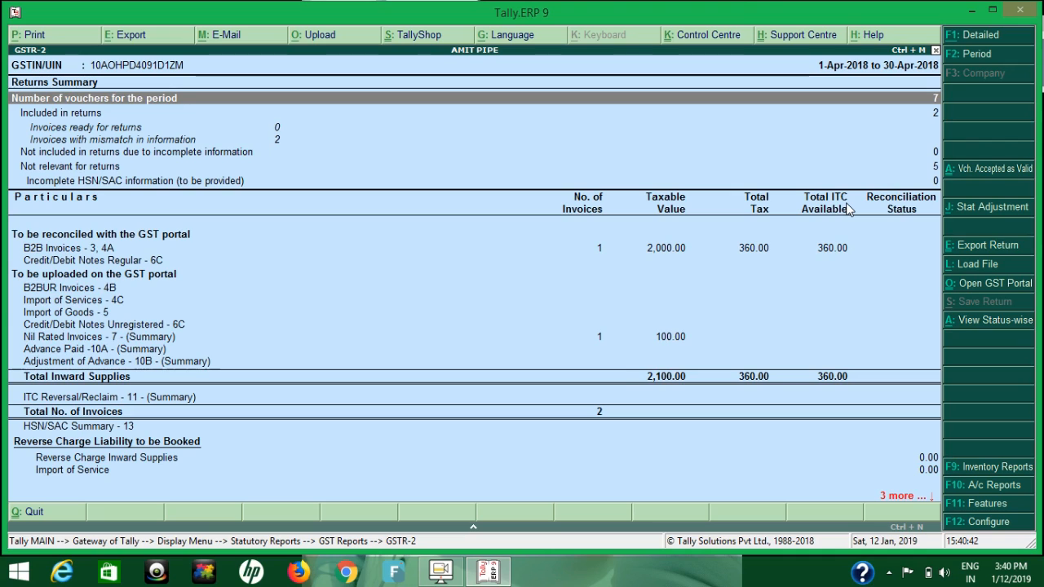
Step: Examine the GSTR-2 returns summary and its inward supply categories to see where the bank charge is reported
key("Down")
key("Down")
key("Down")
key("Down")
key("Down")
key("Down")
key("Down")
key("Down")
key("Down")
key("Down")
key("Down")
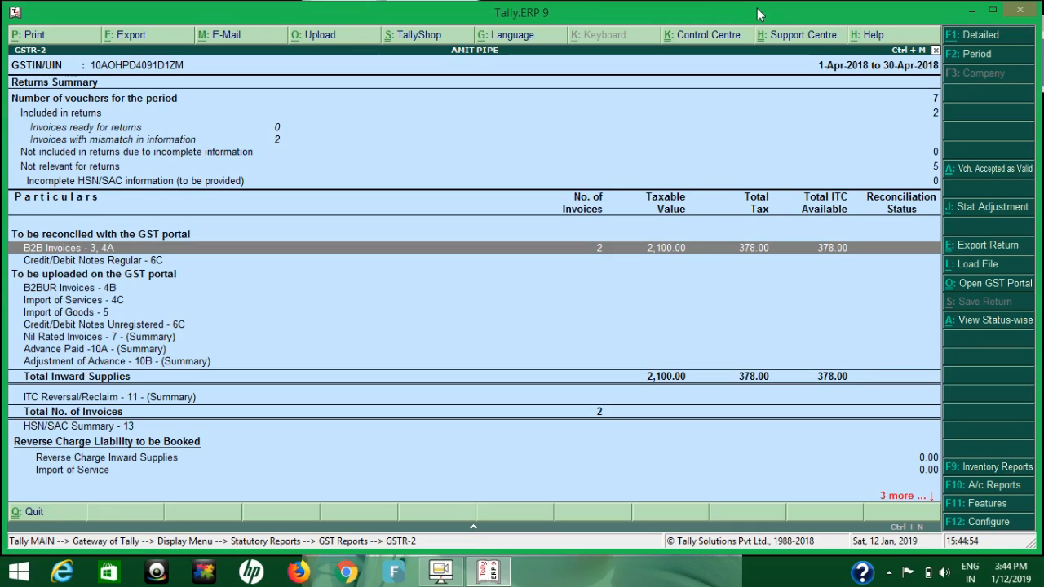
Step: Review the upload categories in GSTR-2, then open the party register of B2B Invoices - 3, 4A
key("Down")
key("Down")
key("Down")
key("Down")
key("Down")
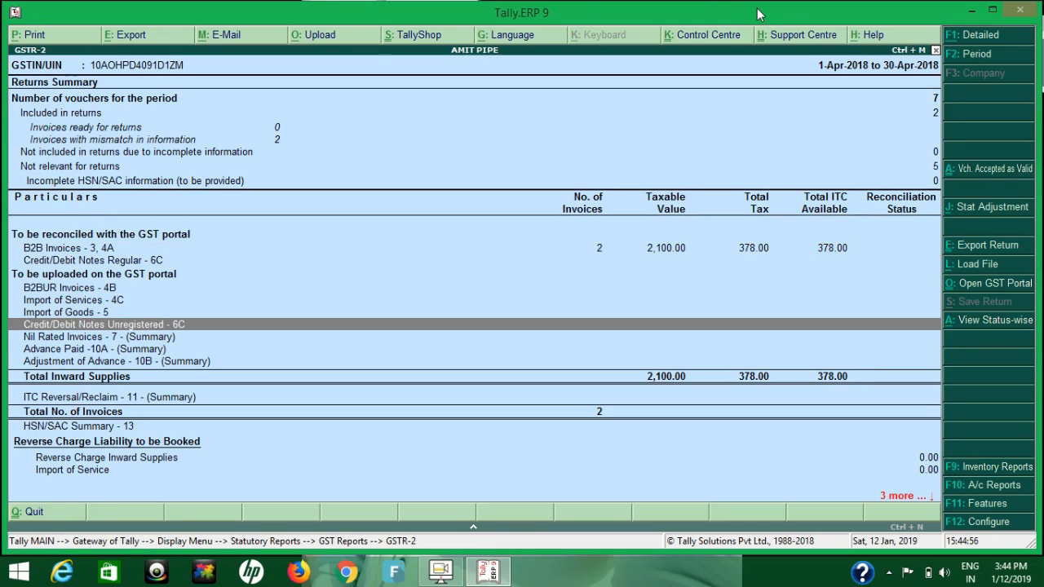
key("Down")
key("Up")
key("Up")
key("Up")
key("Up")
key("Up")
key("Up")
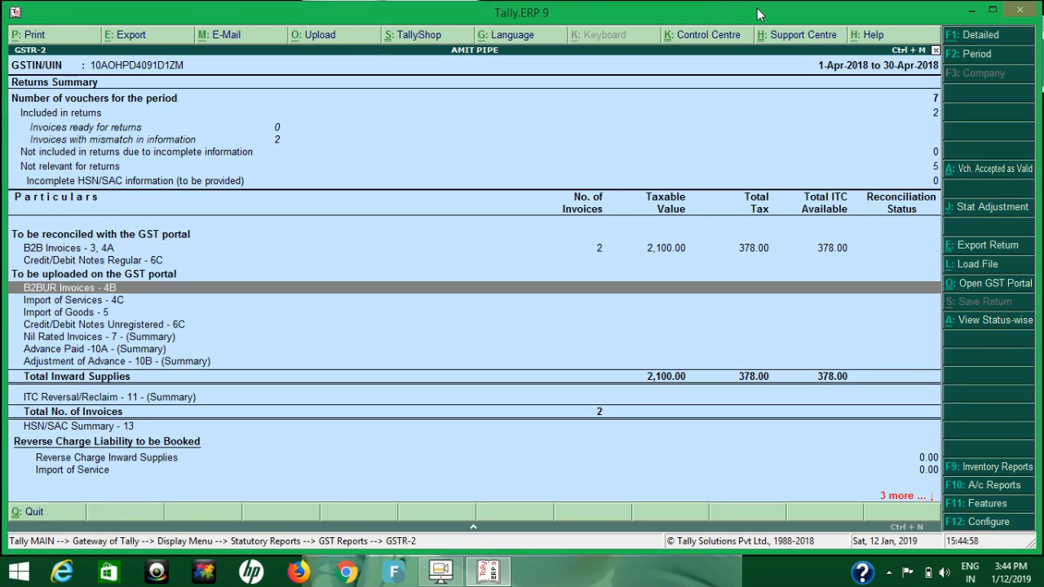
key("Return")
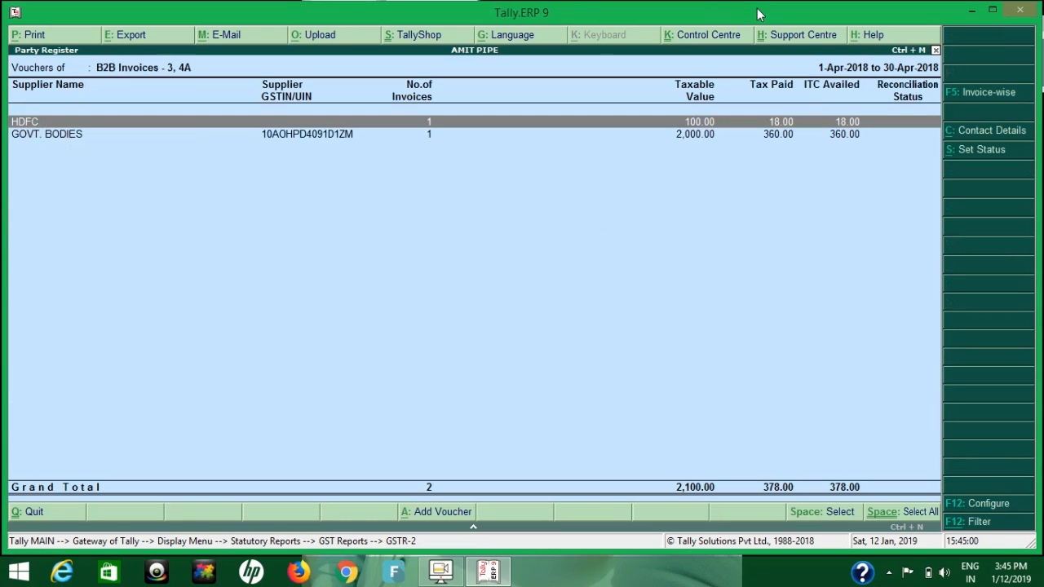
Step: Open HDFC's bank charge payment from the B2B party register and open its BANK CHARGE ledger for alteration
key("Return")
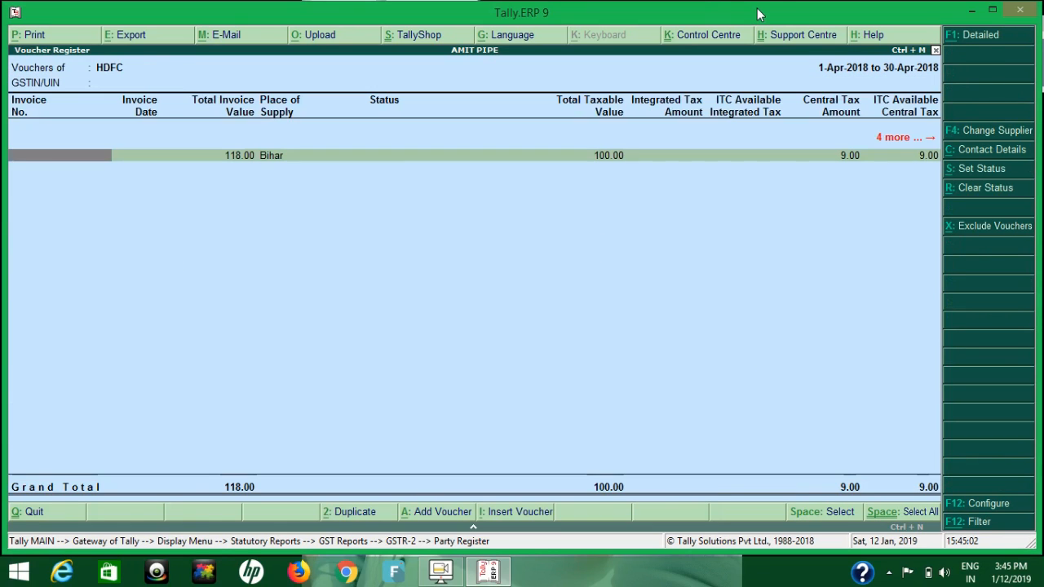
key("Return")
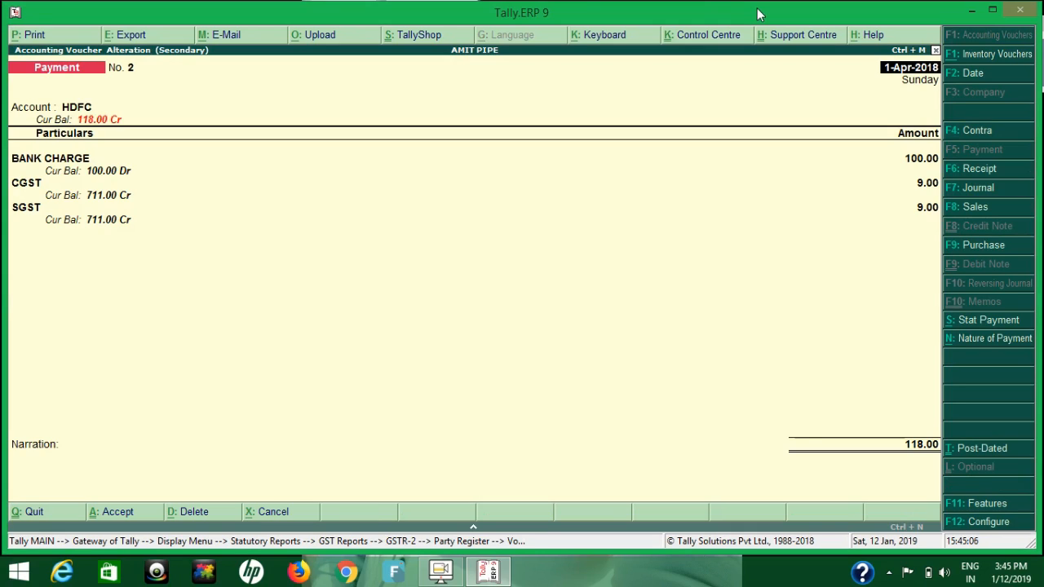
key("Return")
key("Return")
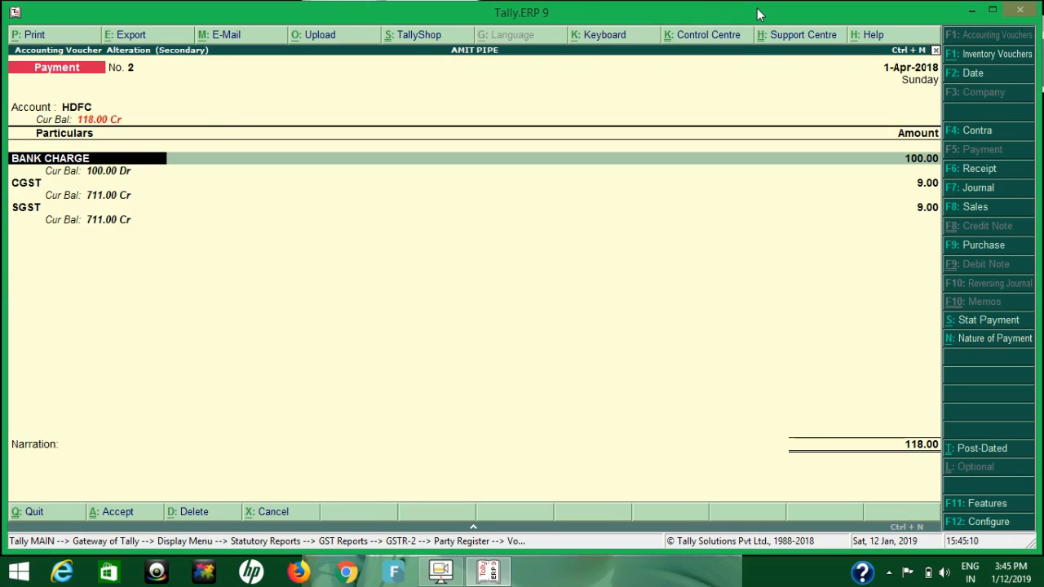
key("ctrl+Return")
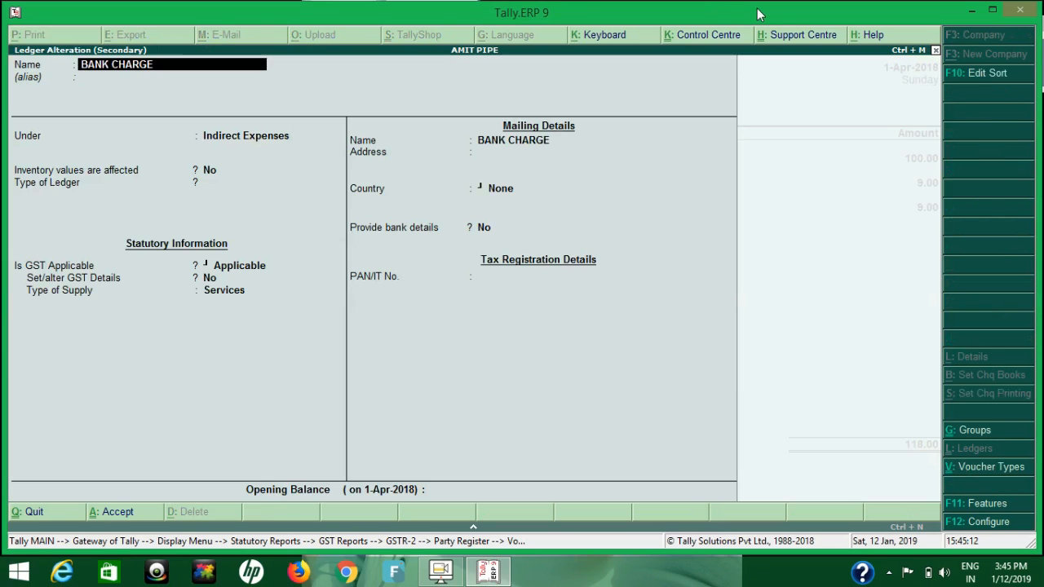
Step: Open the BANK CHARGE ledger's GST details to examine its nature of transaction, taxability and tax rates
key("Return")
key("Return")
key("Return")
key("Return")
key("Return")
key("Return")
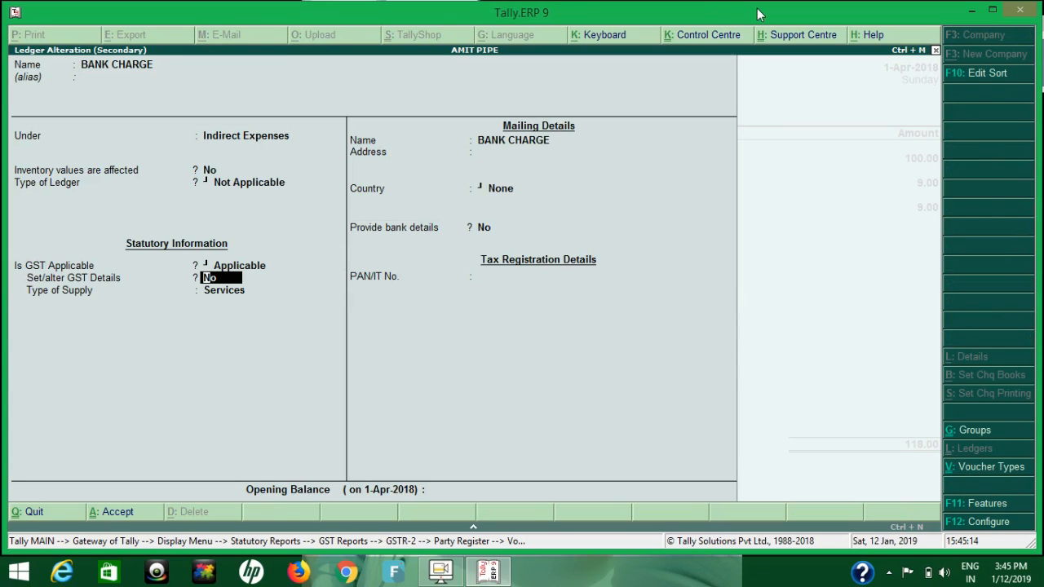
type("y")
key("Return")
key("Return")
key("Return")
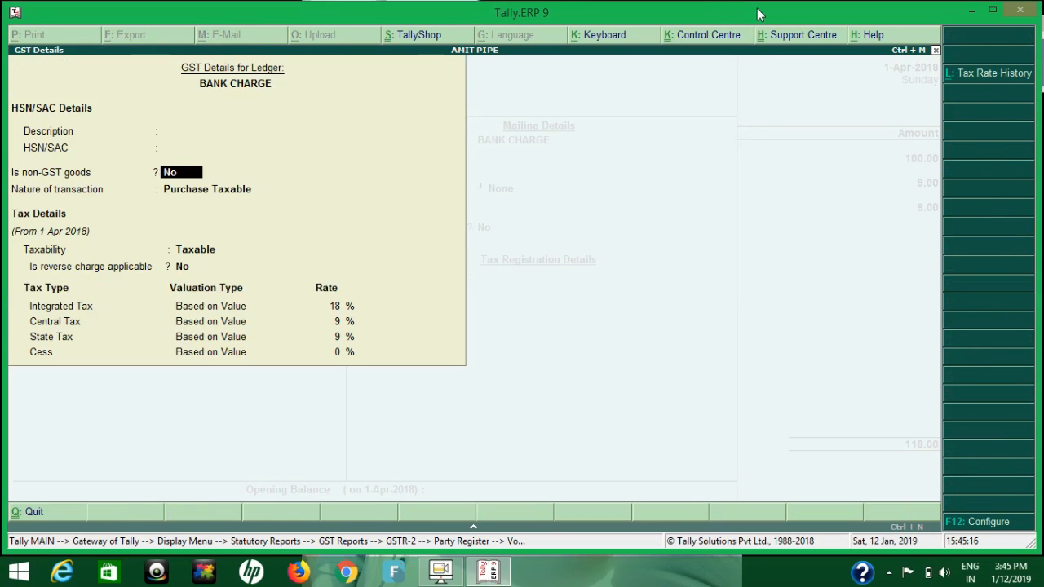
key("Return")
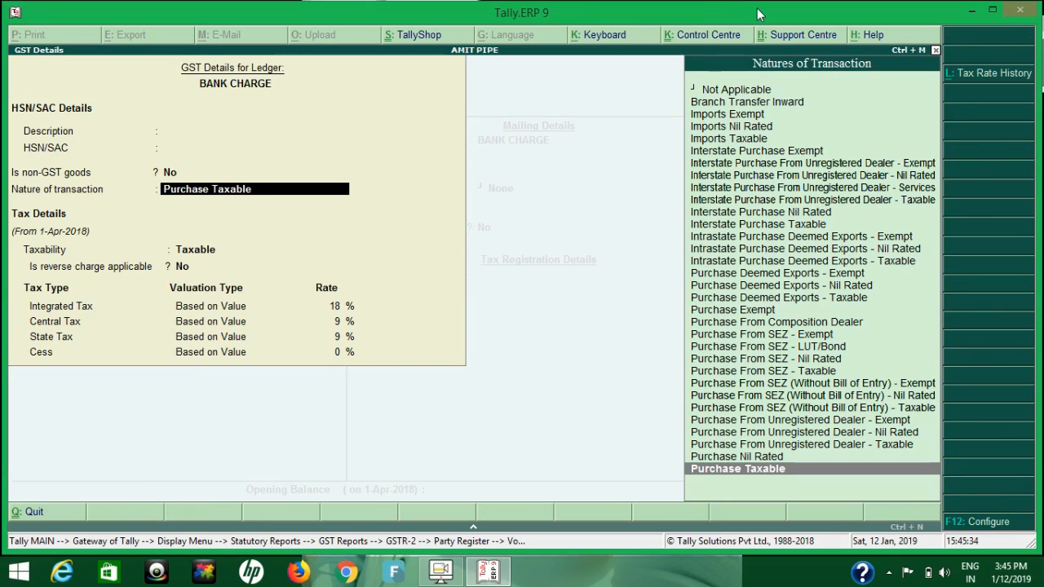
Step: Keep Purchase Taxable as the ledger's nature of transaction and accept the ledger, returning to the payment voucher
key("Return")
key("Return")
key("Return")
key("Return")
key("Return")
key("Return")
key("Return")
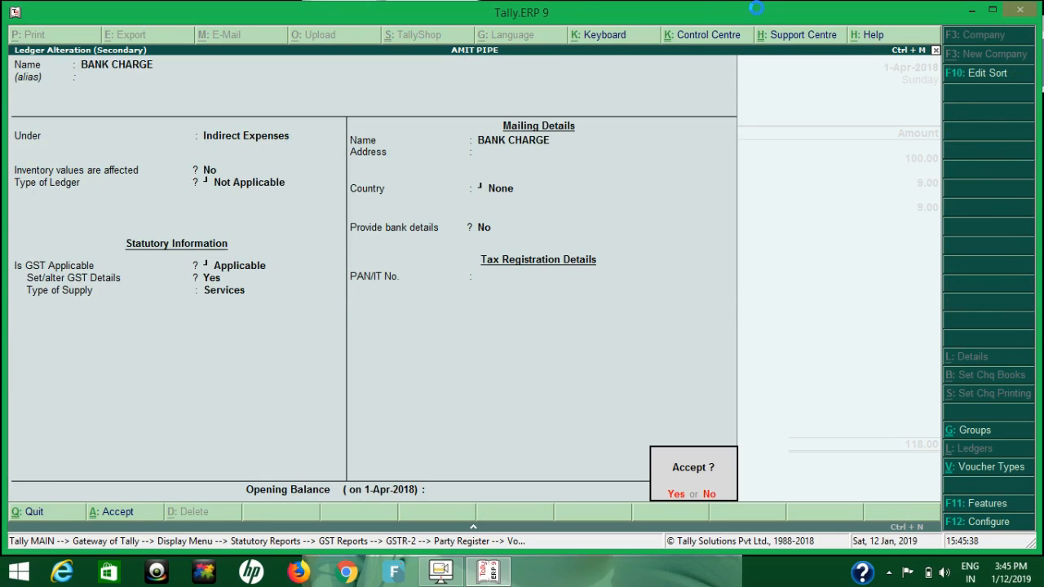
key("Return")
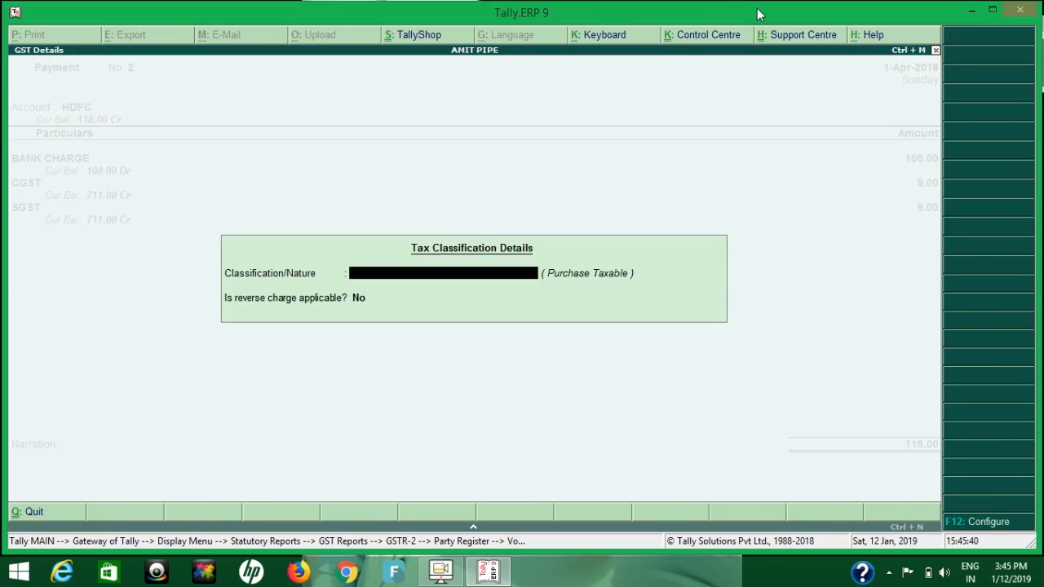
key("Escape")
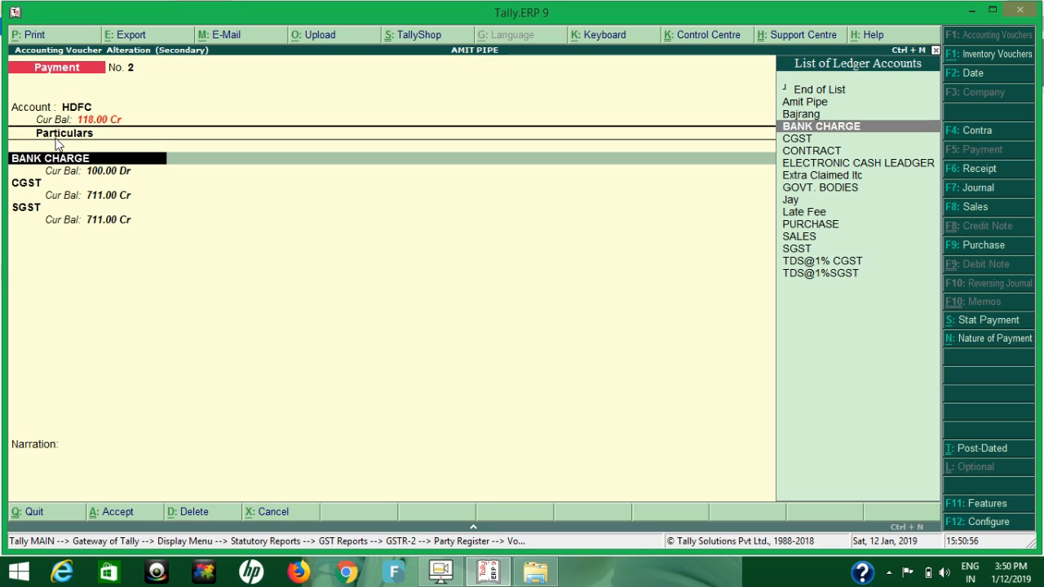
Step: Examine the payment voucher's advanced configuration for the option that allows modification of GST tax details
left_click(969, 528)
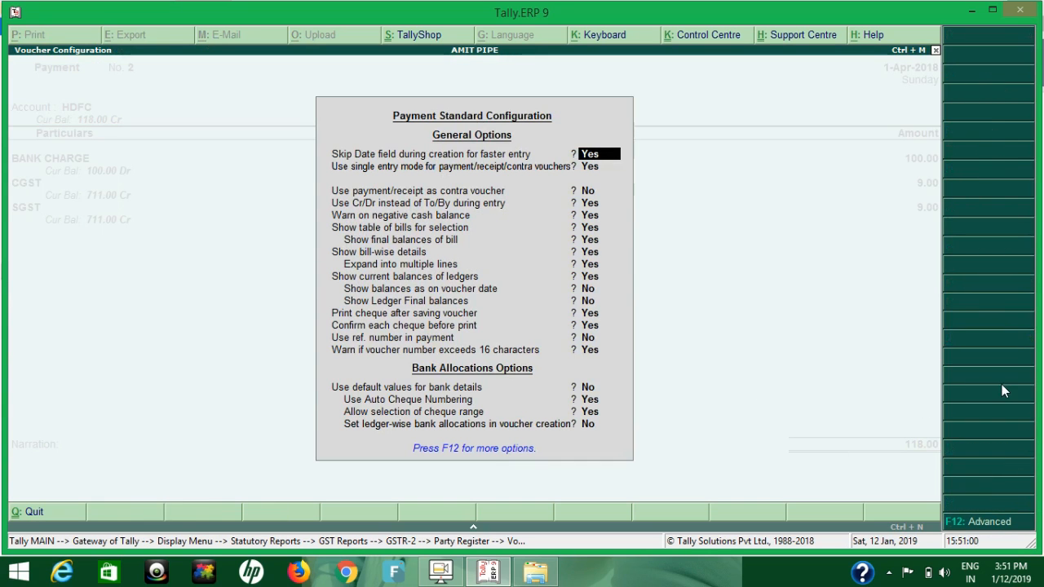
left_click(1010, 529)
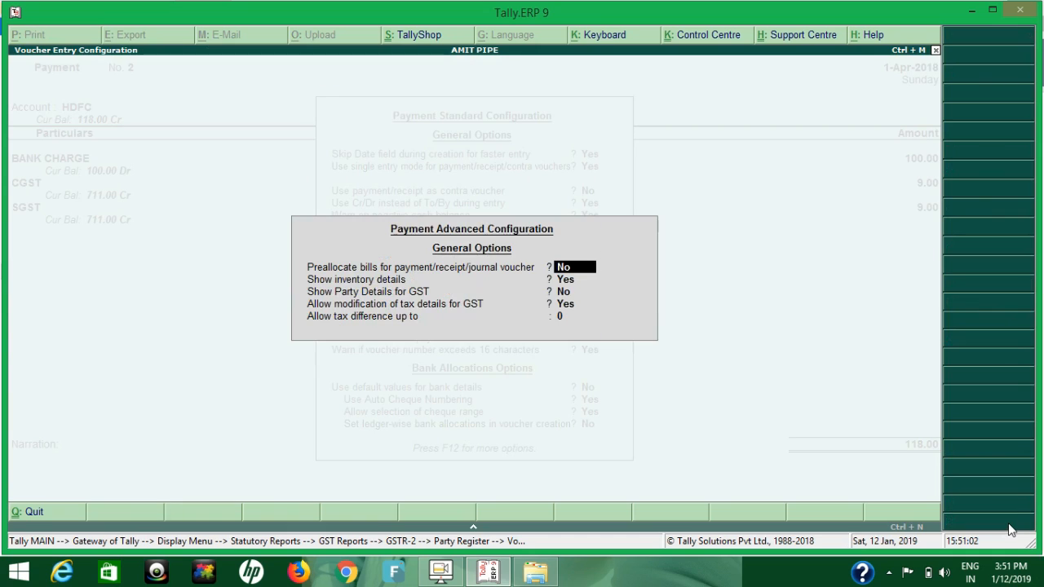
key("Return")
key("Return")
key("Return")
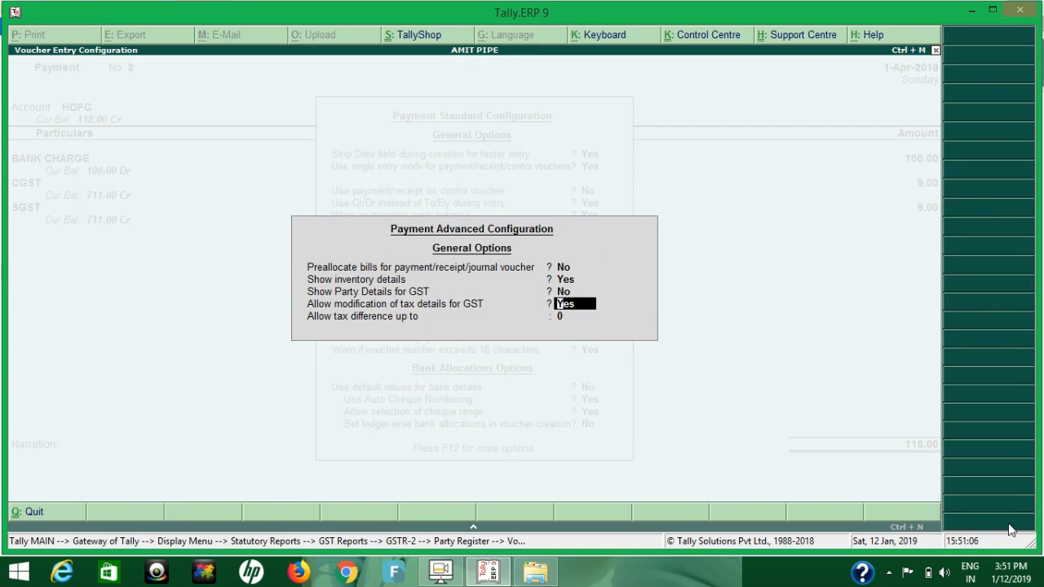
key("Escape")
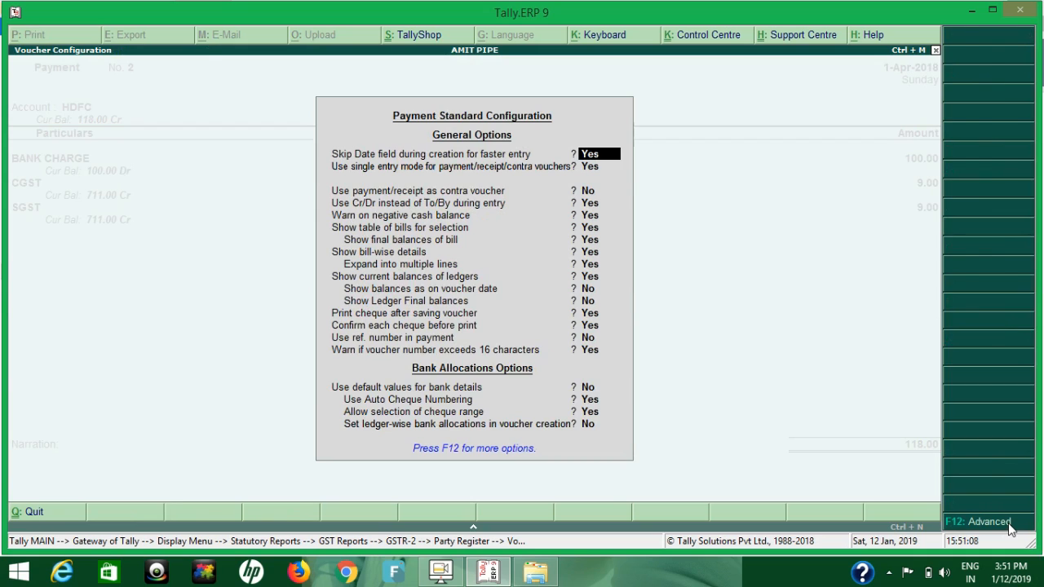
key("Escape")
Step: Classify the BANK CHARGE line as Purchase Taxable with no reverse charge, keeping its amount
key("Return")
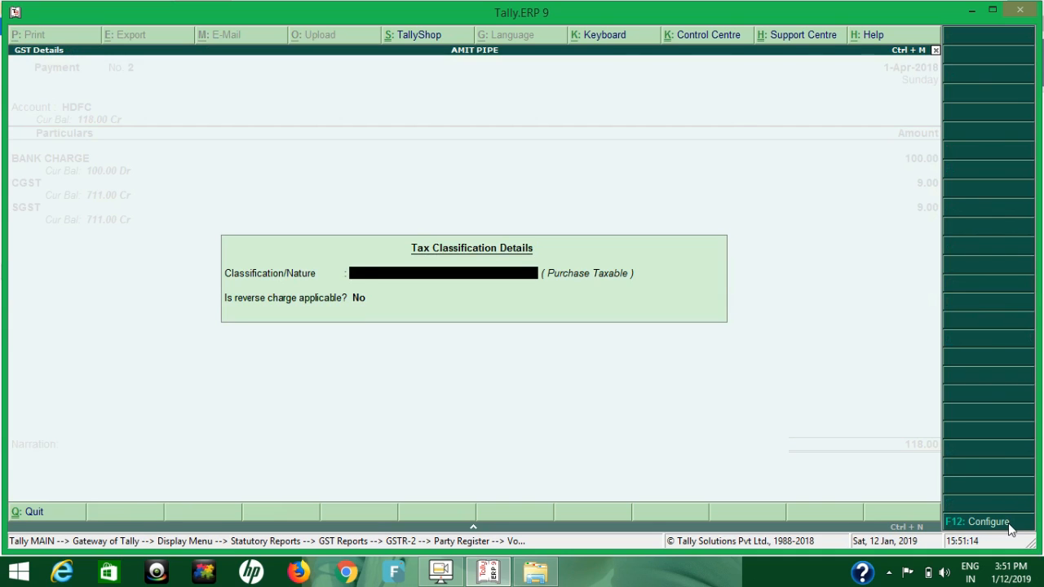
type("PU")
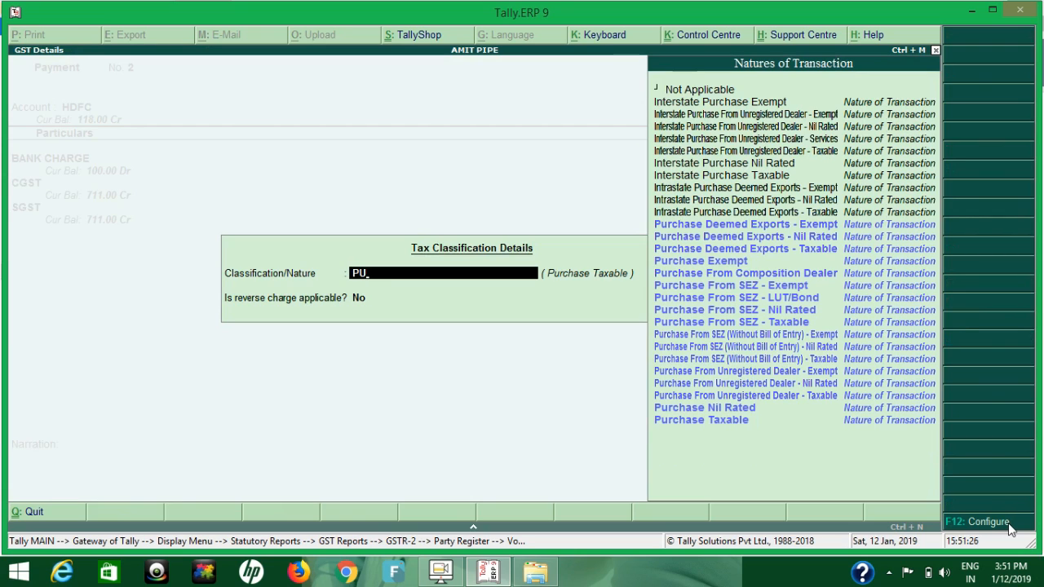
type("RCH")
key("Return")
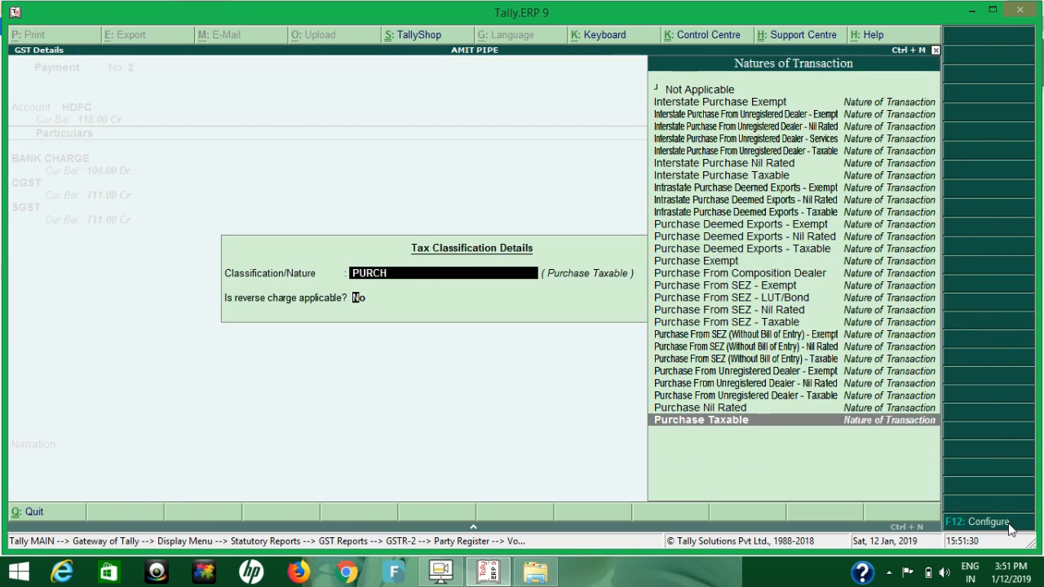
key("Return")
key("Return")
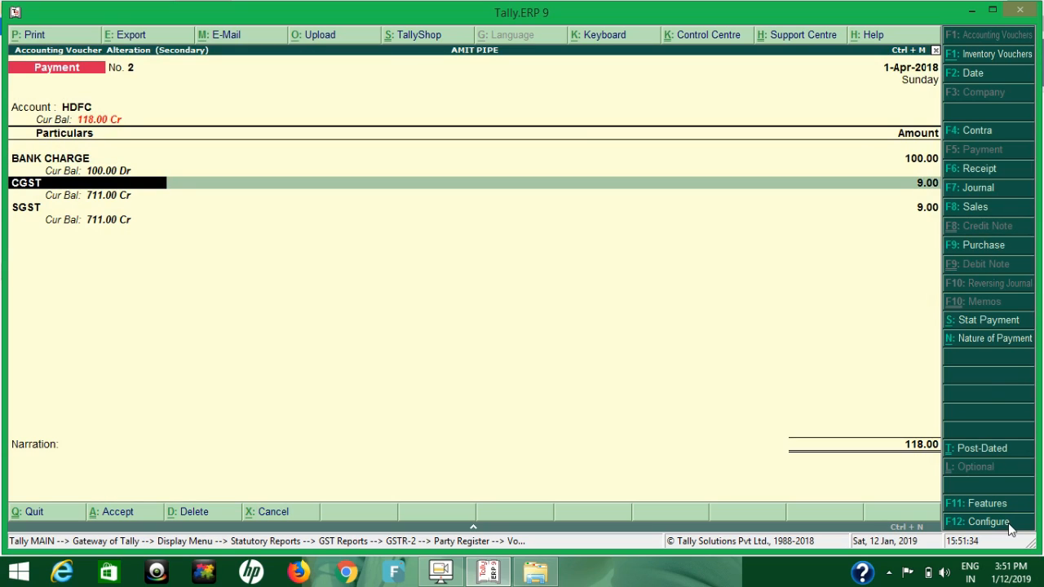
Step: Keep the CGST and SGST lines at 9.00 each, complete the bank allocation and save the payment voucher
key("Return")
key("Return")
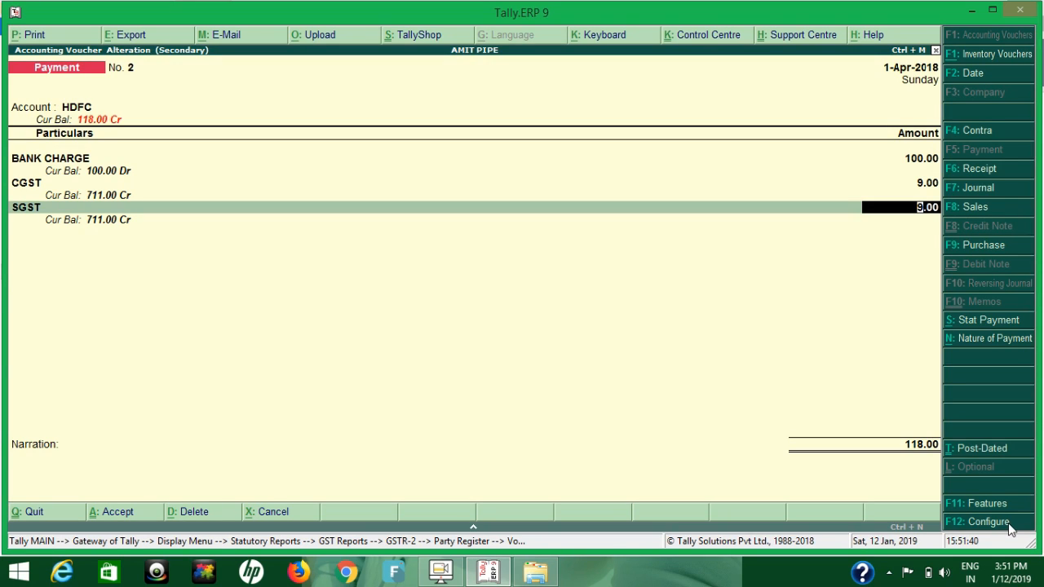
key("Return")
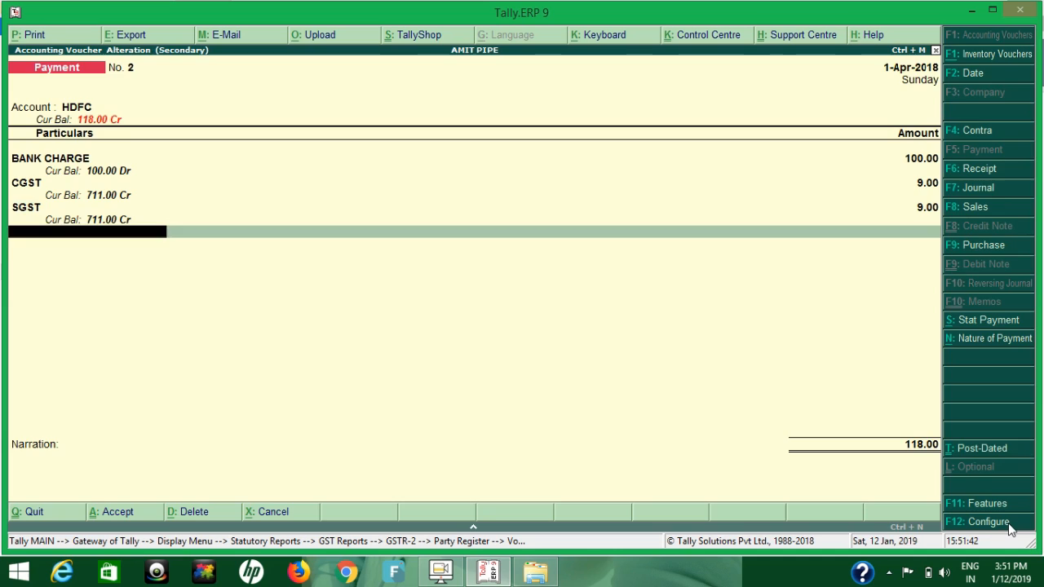
key("Return")
key("Return")
key("Return")
key("Return")
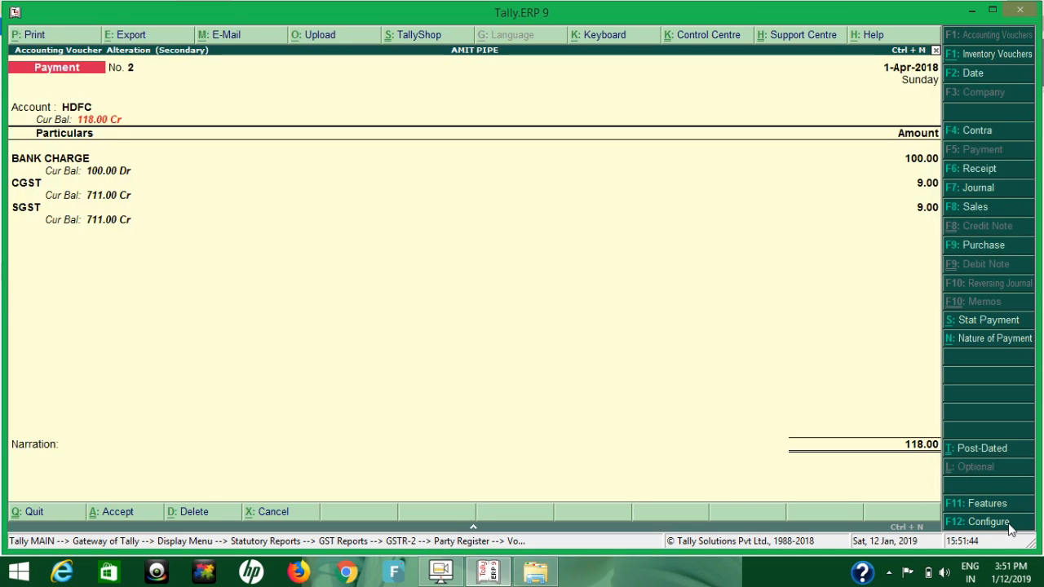
key("Return")
key("Return")
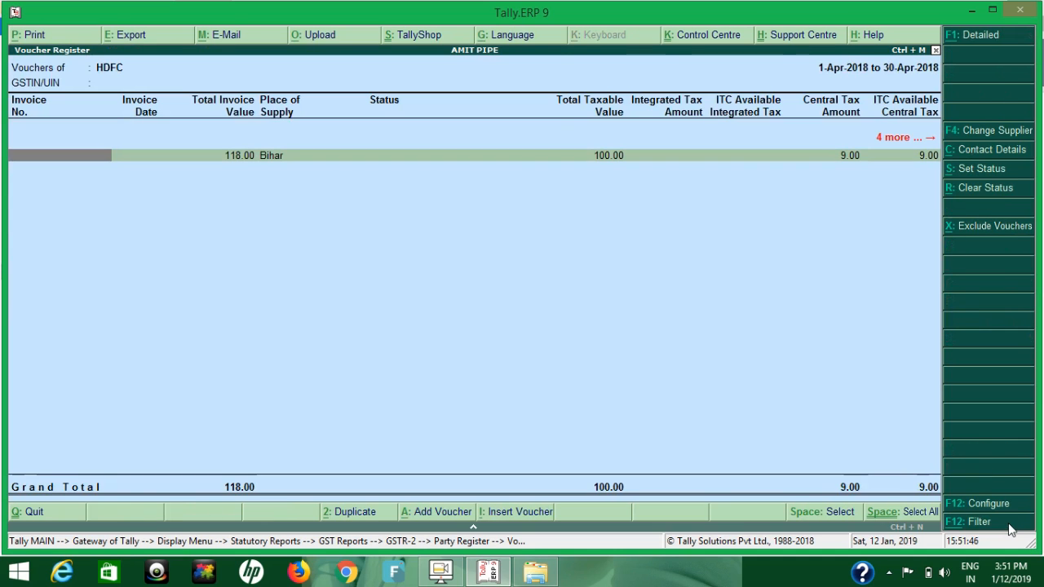
Step: Return to the GSTR-2 summary and reopen the B2B Invoices - 3, 4A party register to check the HDFC entry
key("Escape")
key("Escape")
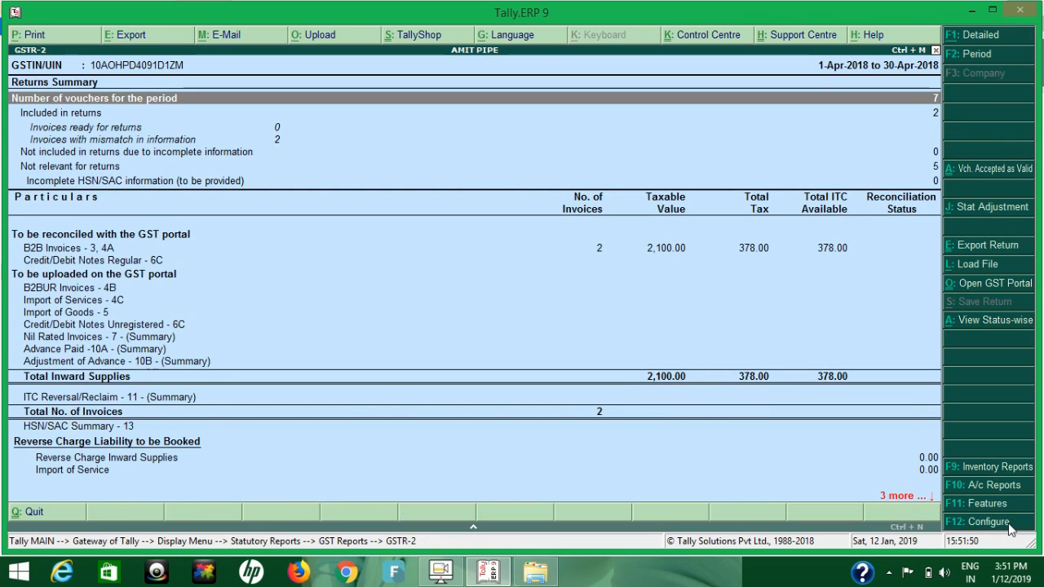
key("Down")
key("Down")
key("Down")
key("Down")
key("Down")
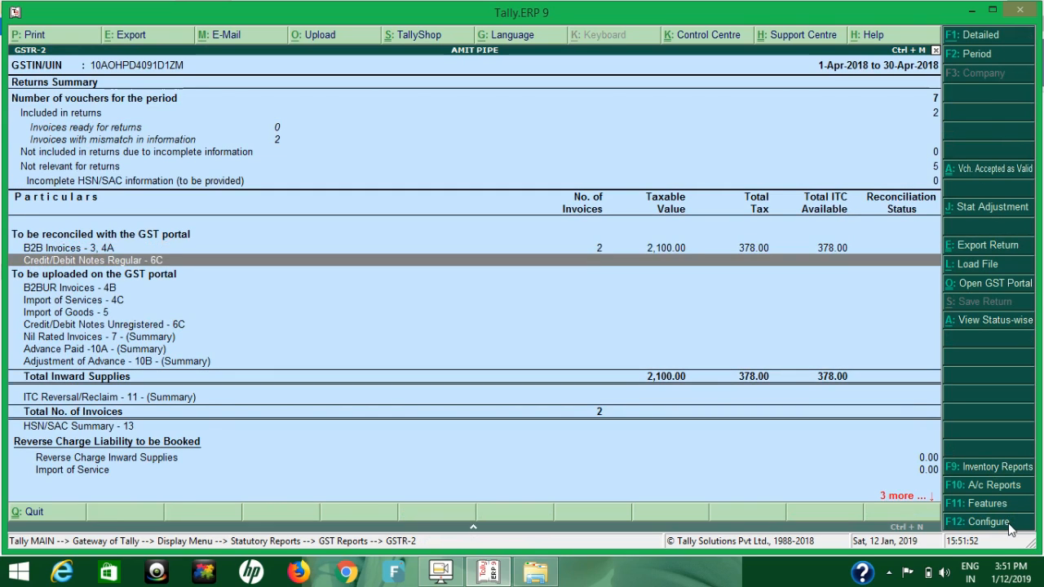
key("Up")
key("Return")
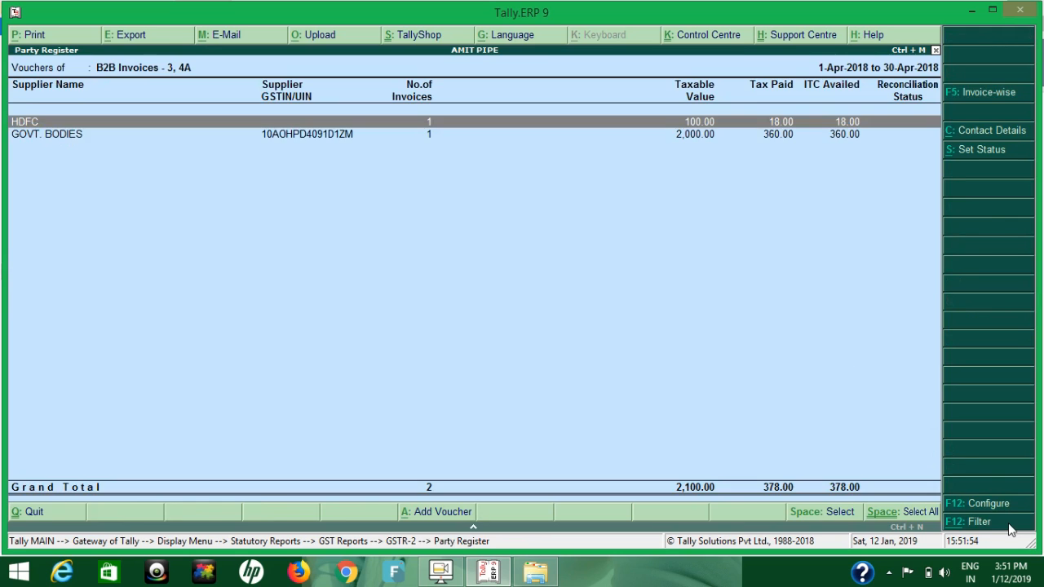
Step: Leave GSTR-2 and open the GSTR-3B report to look through its return tables
key("Escape")
key("Escape")
key("Down")
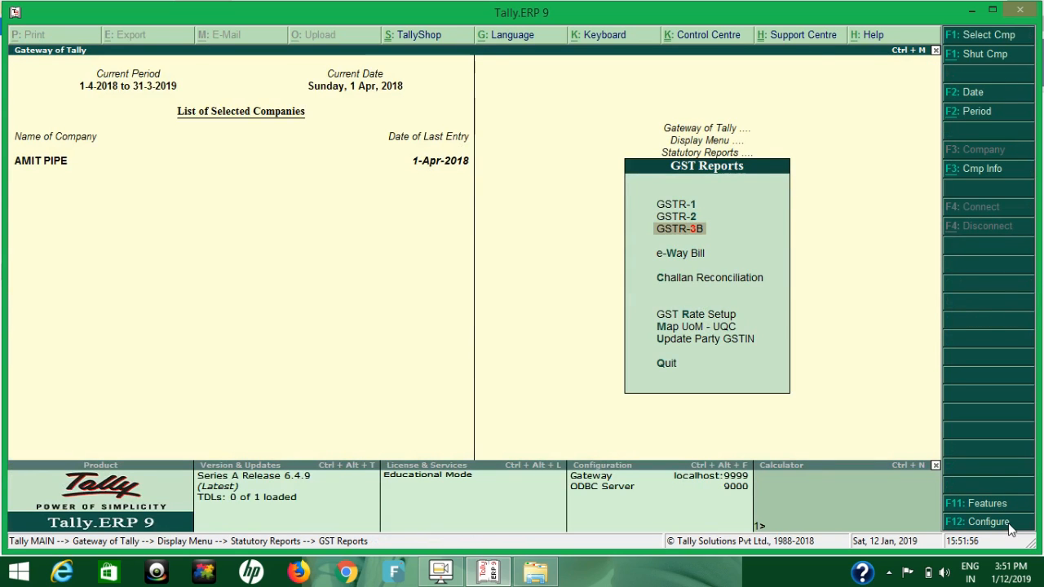
key("Return")
key("Down")
key("Down")
key("Down")
key("Down")
key("Down")
key("Down")
key("Down")
key("Down")
key("Down")
key("Down")
key("Down")
key("Down")
key("Down")
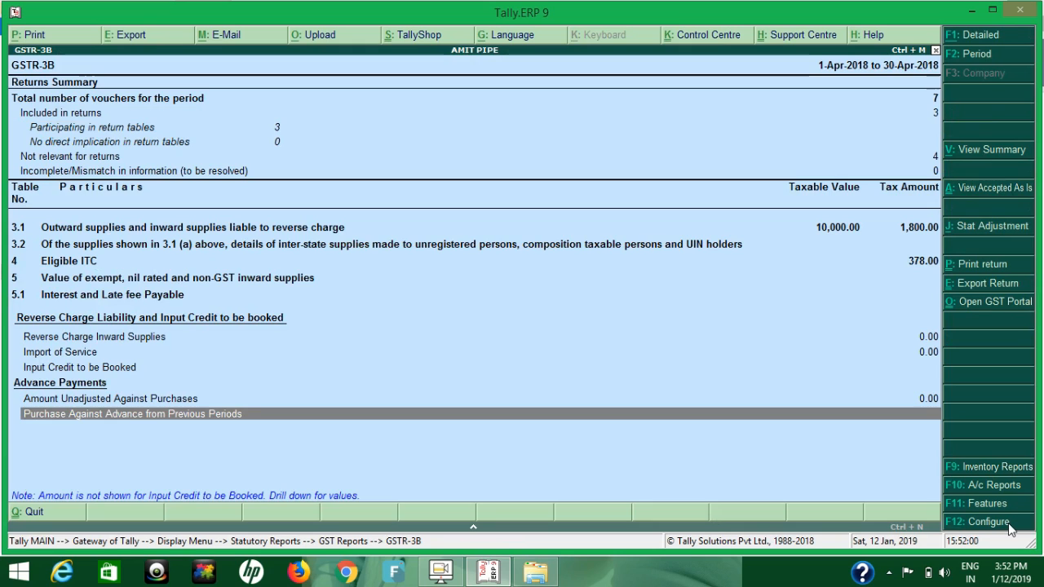
Step: Expand Eligible ITC in GSTR-3B and open the All other ITC voucher register to check the HDFC payment
key("Up")
key("Up")
key("Up")
key("Up")
key("Up")
key("Up")
key("Up")
key("Return")
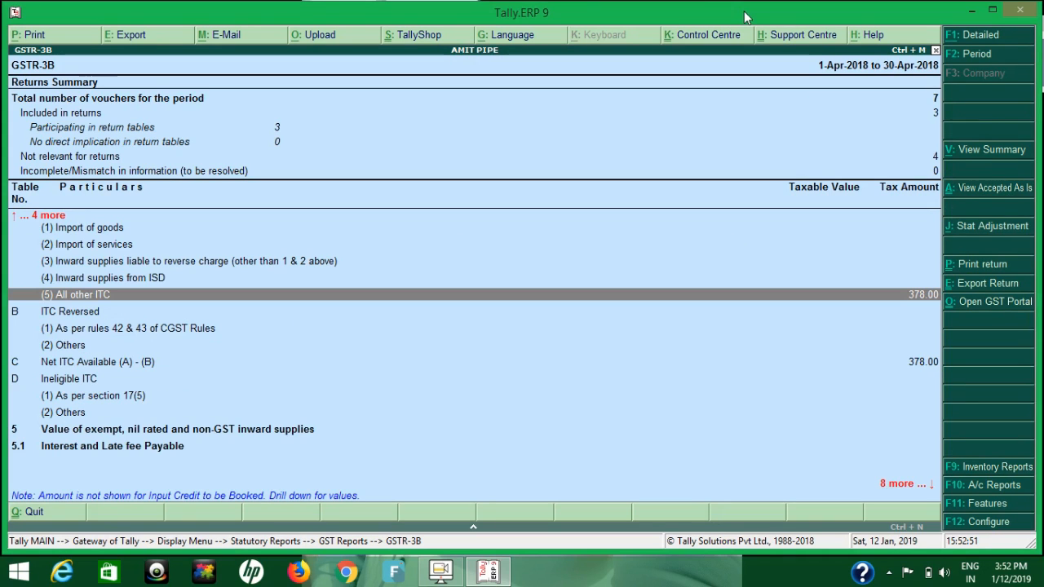
key("Return")
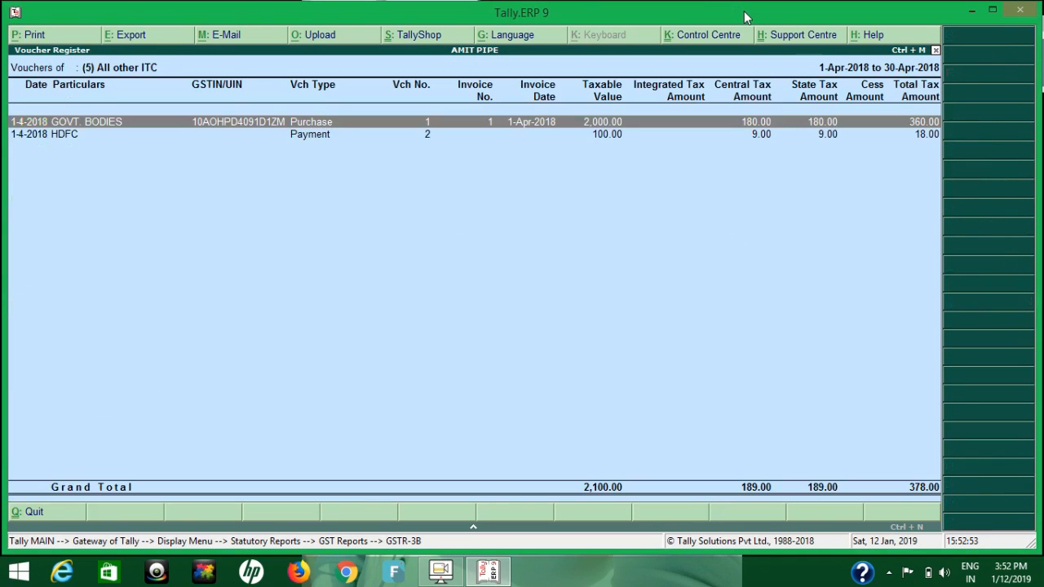
key("Down")
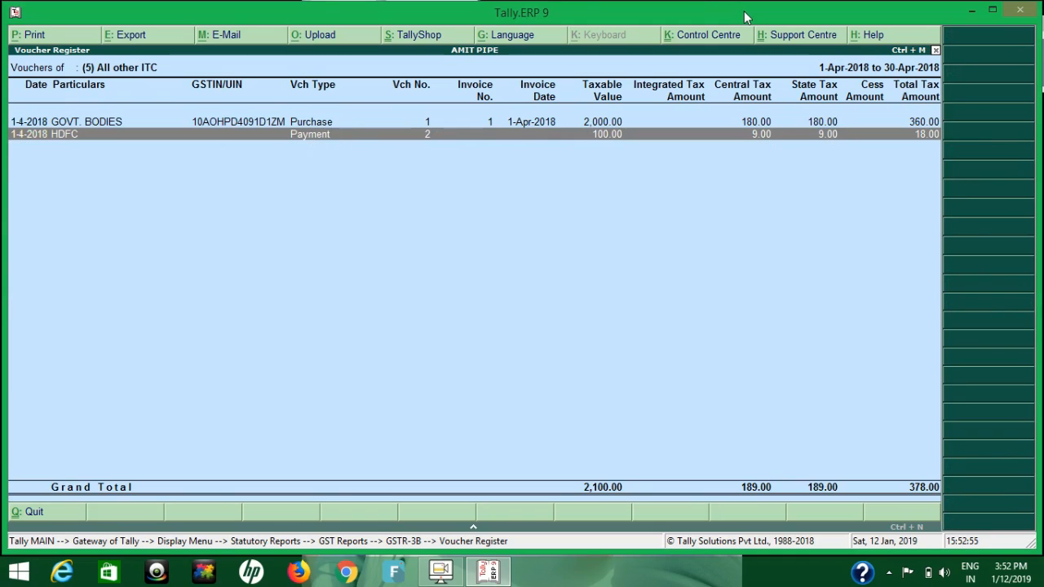
Step: Leave the GST reports and start a new journal voucher
key("Escape")
key("Escape")
key("Escape")
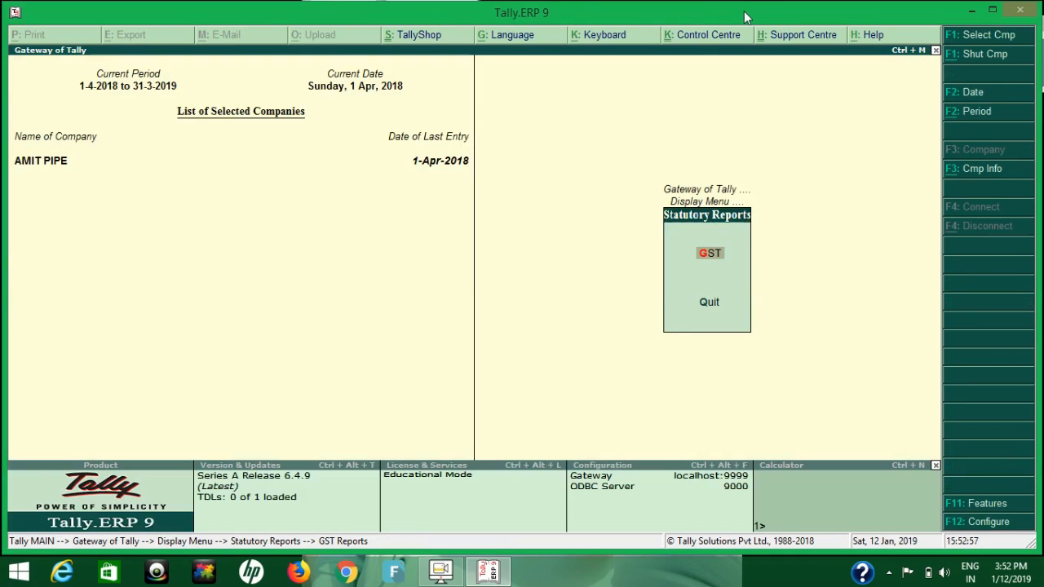
key("Escape")
key("Escape")
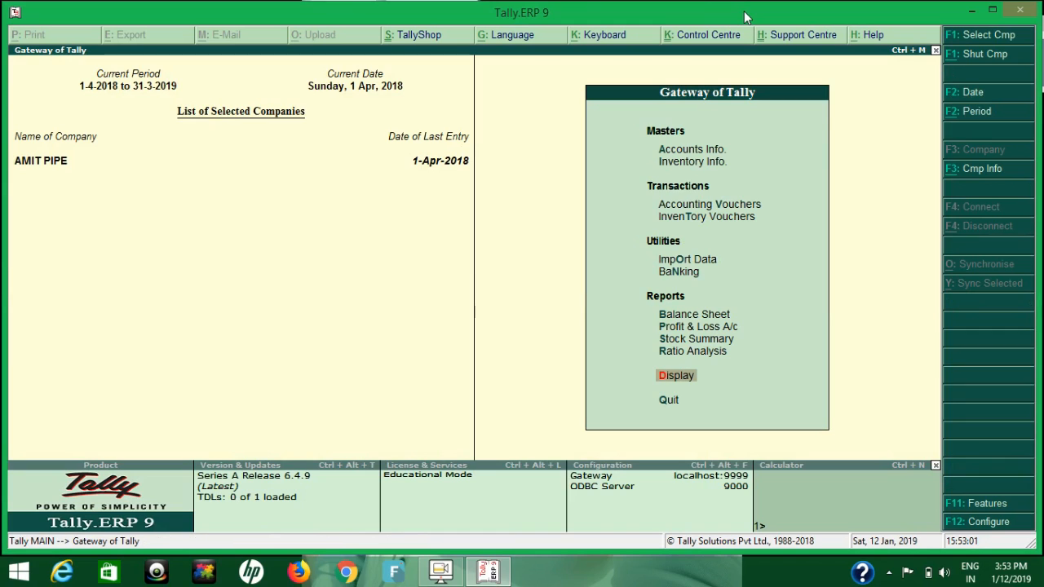
key("v")
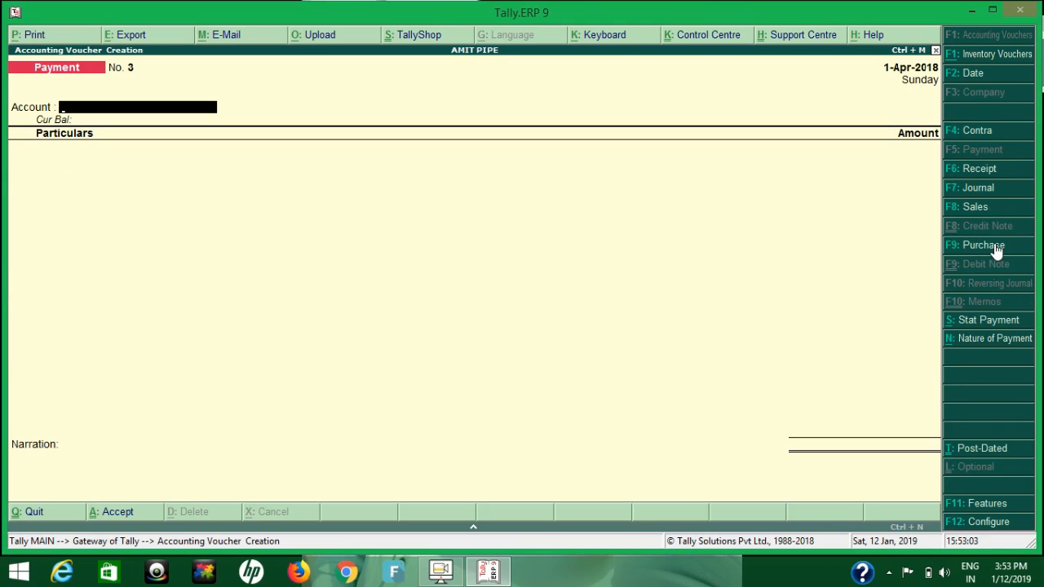
left_click(977, 190)
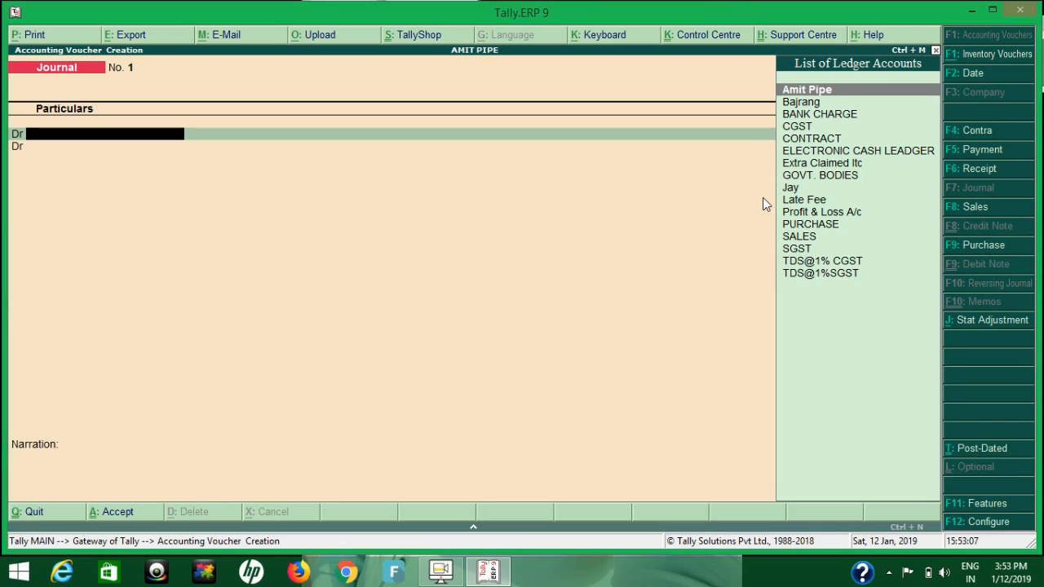
Step: Debit 118.00 to the party ledger listed just below GOVT. BODIES and allocate the amount On Account
type("j")
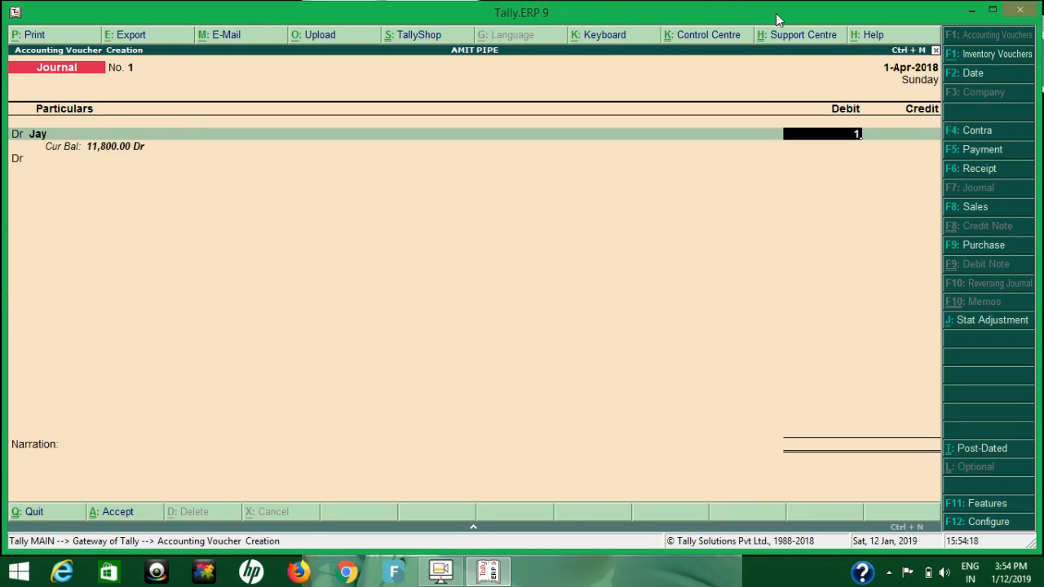
type("18")
key("Return")
key("Return")
key("Return")
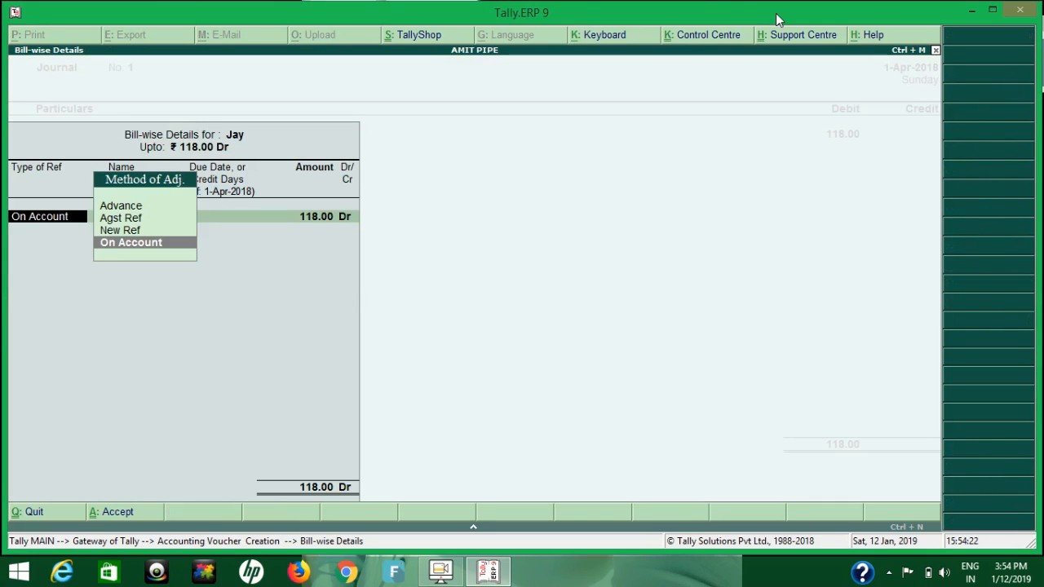
key("Return")
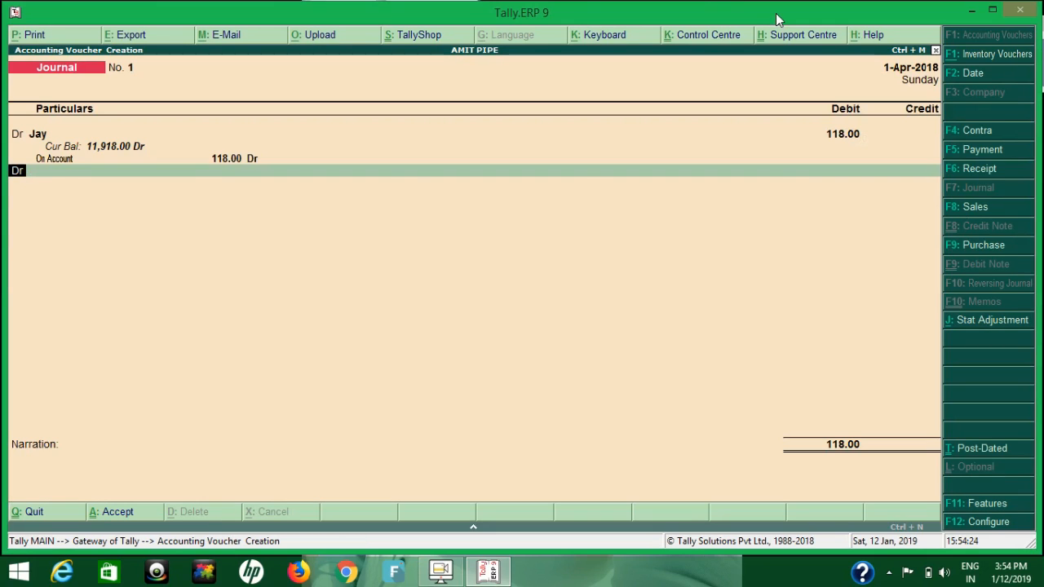
Step: Credit 100.00 to the BANK CHARGE ledger, keeping the default tax classification with no reverse charge
key("c")
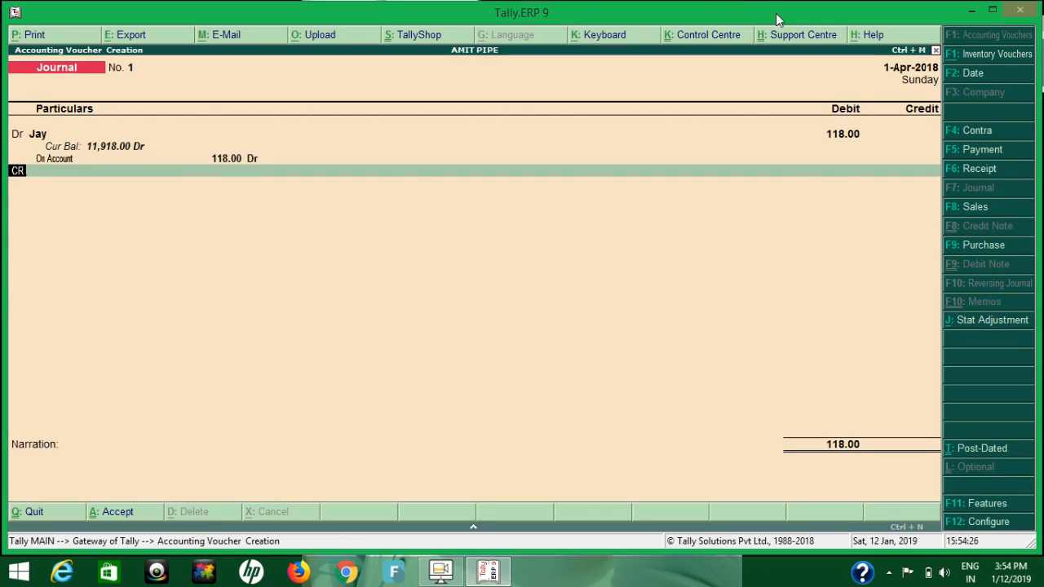
key("Return")
type("BA")
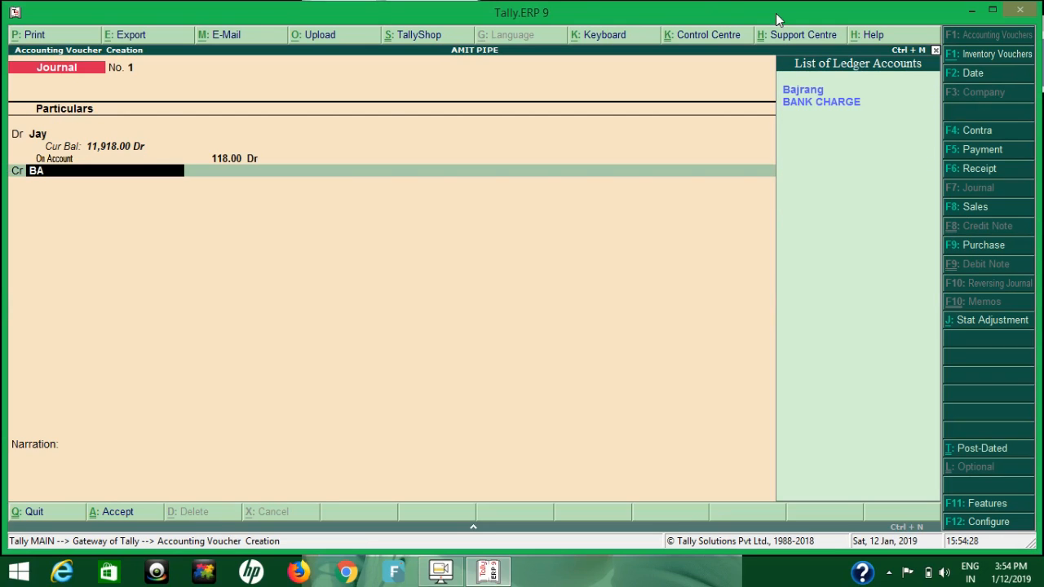
key("Down")
key("Return")
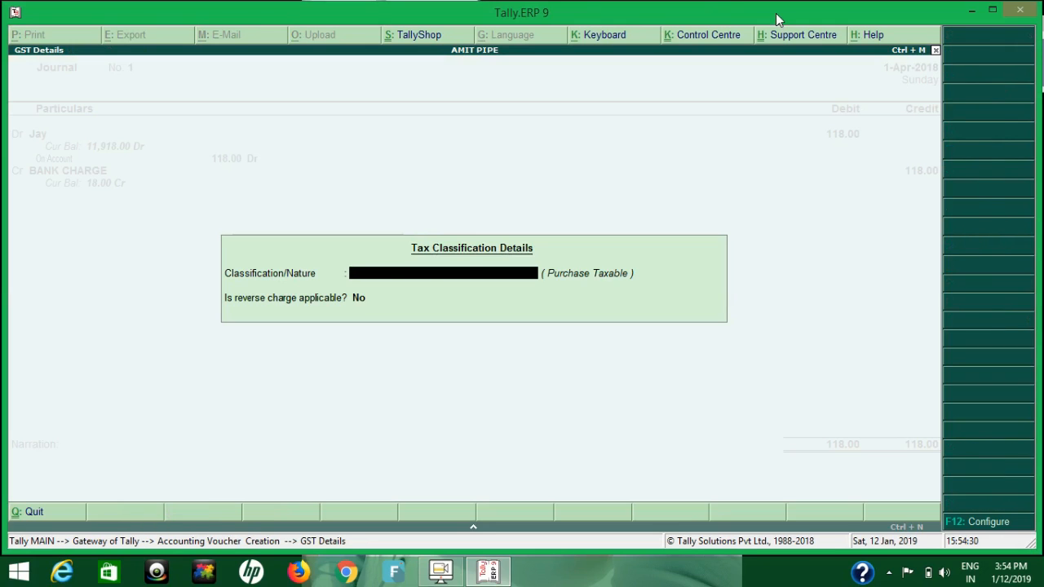
key("Return")
key("Return")
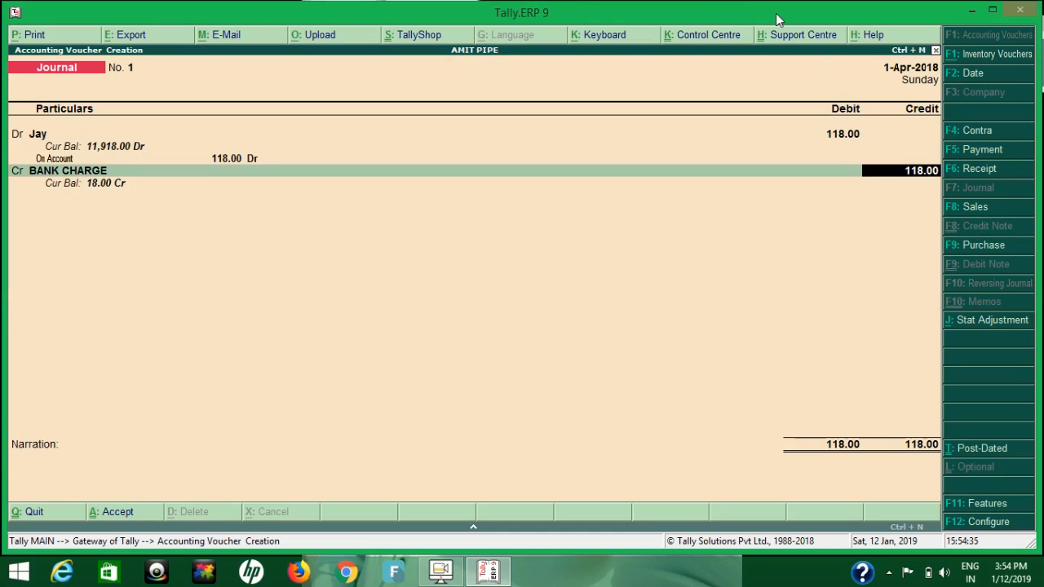
type("100")
key("Return")
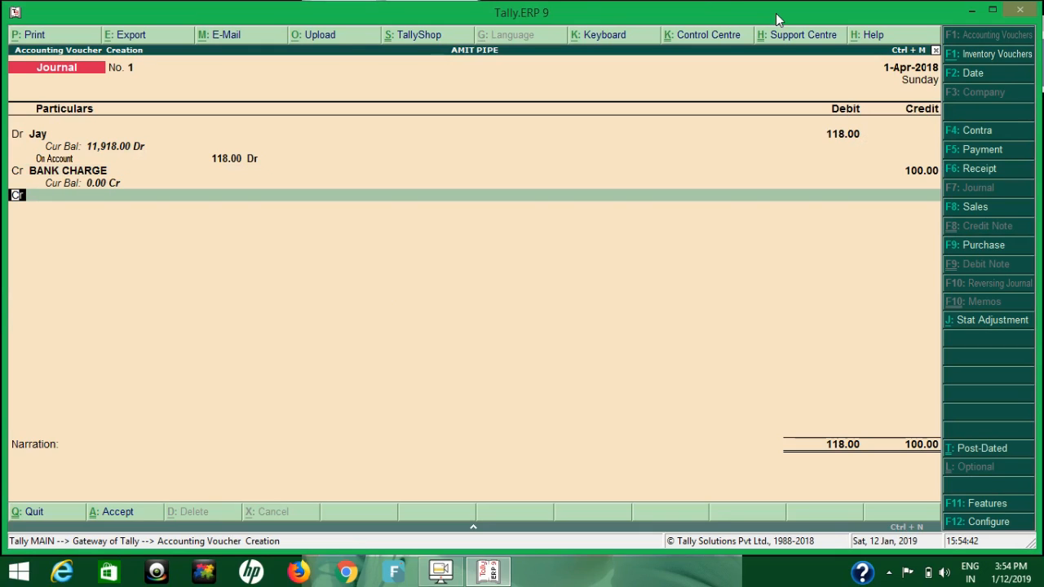
Step: Add credit lines for the CGST and SGST ledgers at 9.00 each
key("Return")
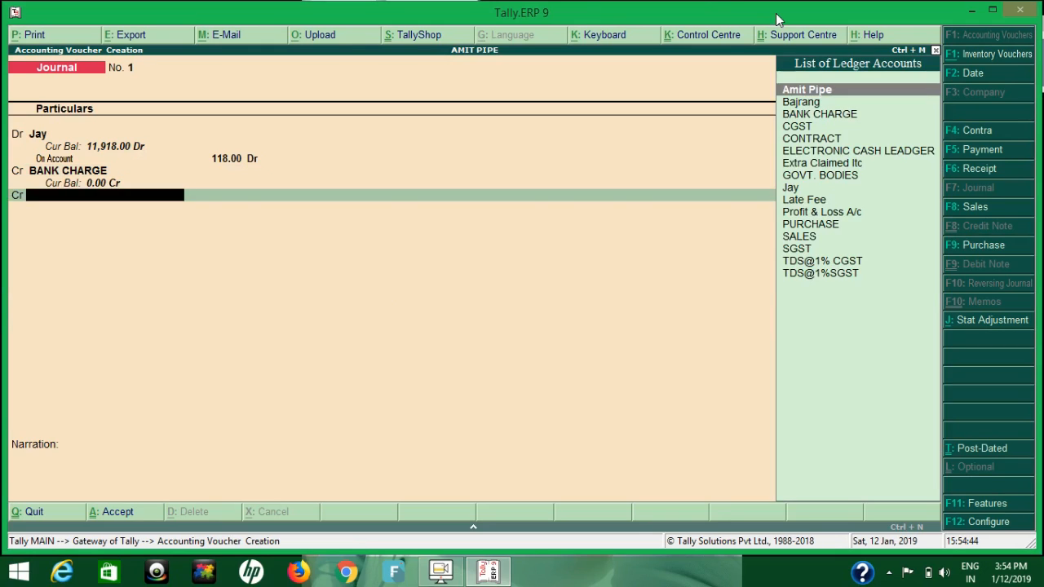
type("CG")
key("Return")
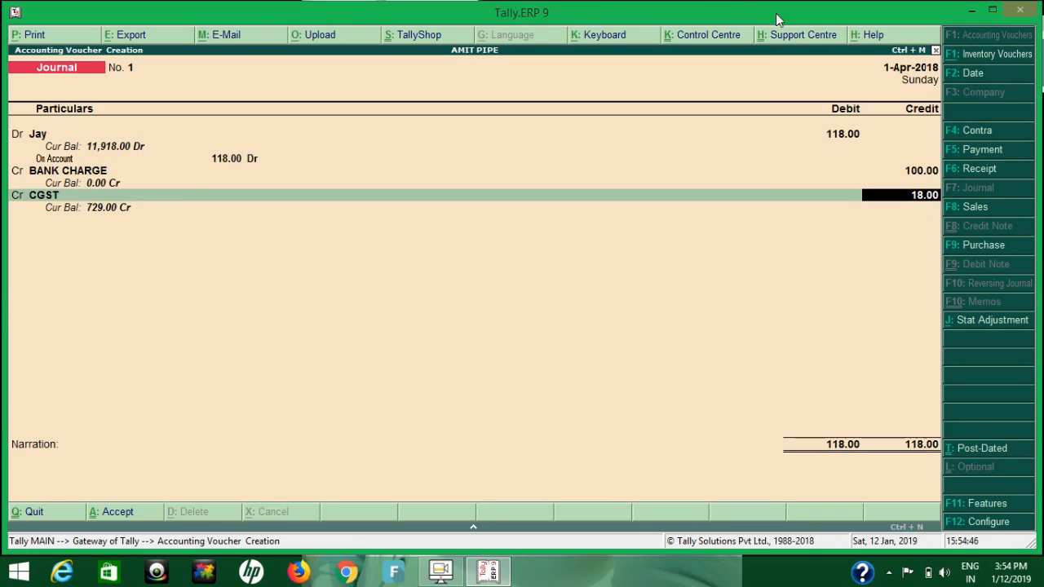
type("9")
key("Return")
key("Return")
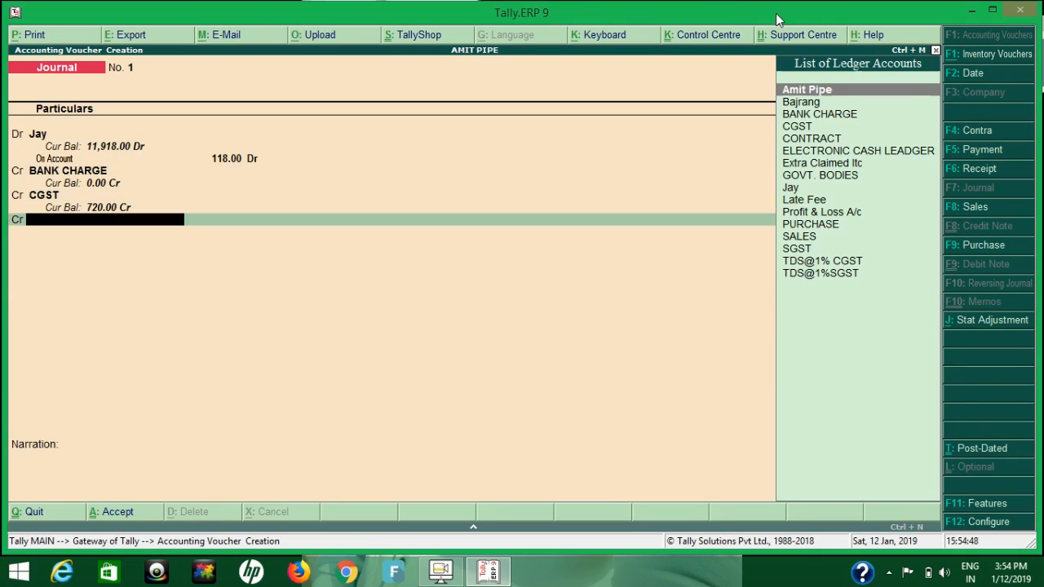
type("SG")
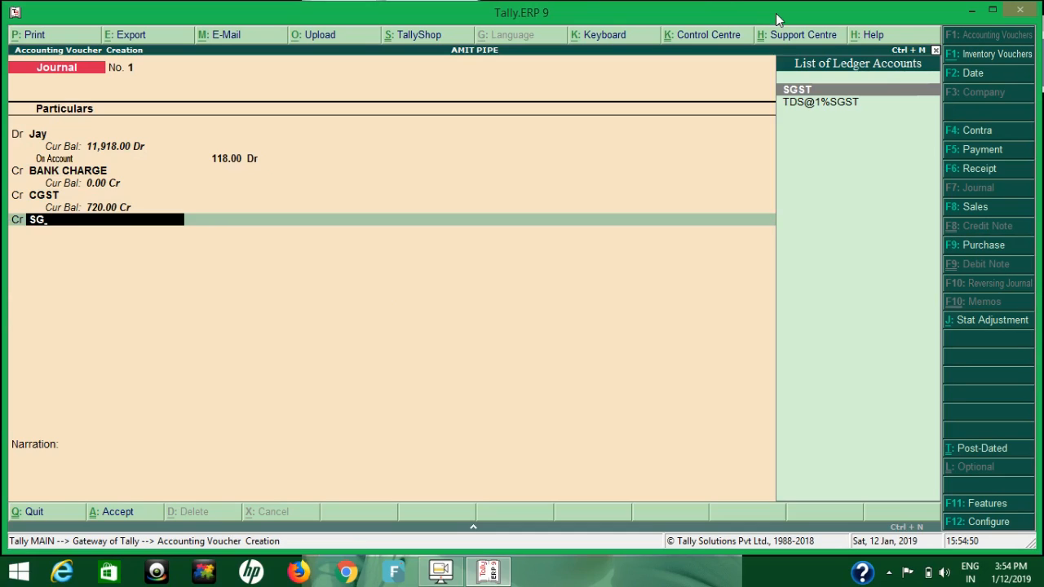
key("Return")
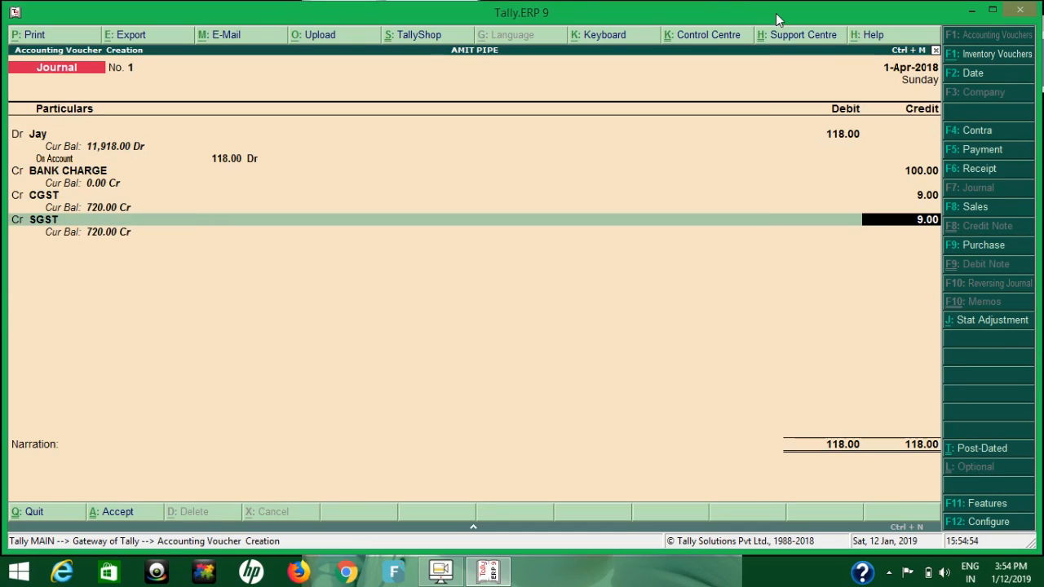
Step: Leave the narration blank, save the journal voucher and exit voucher creation
key("Return")
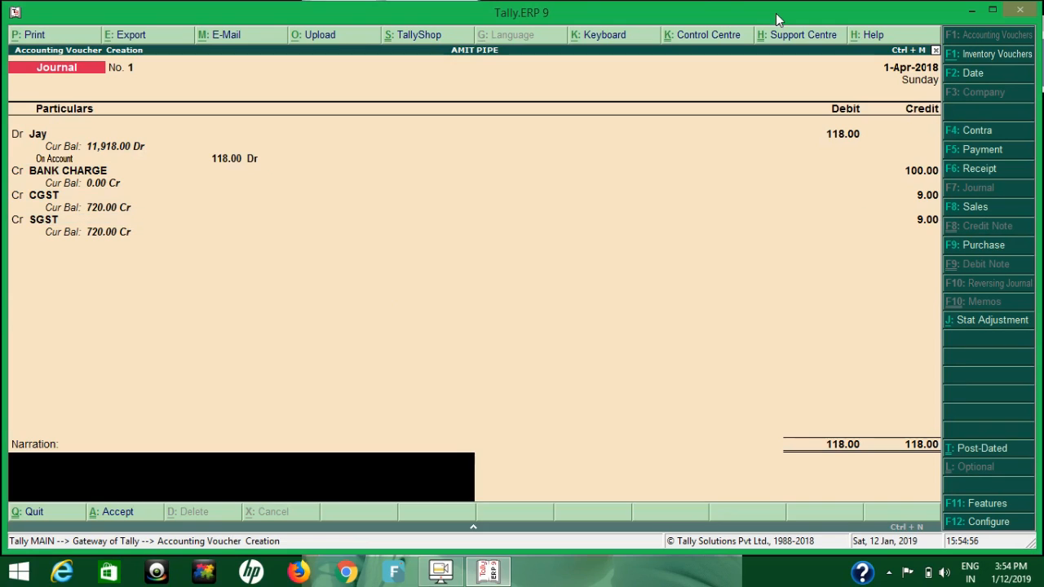
key("Return")
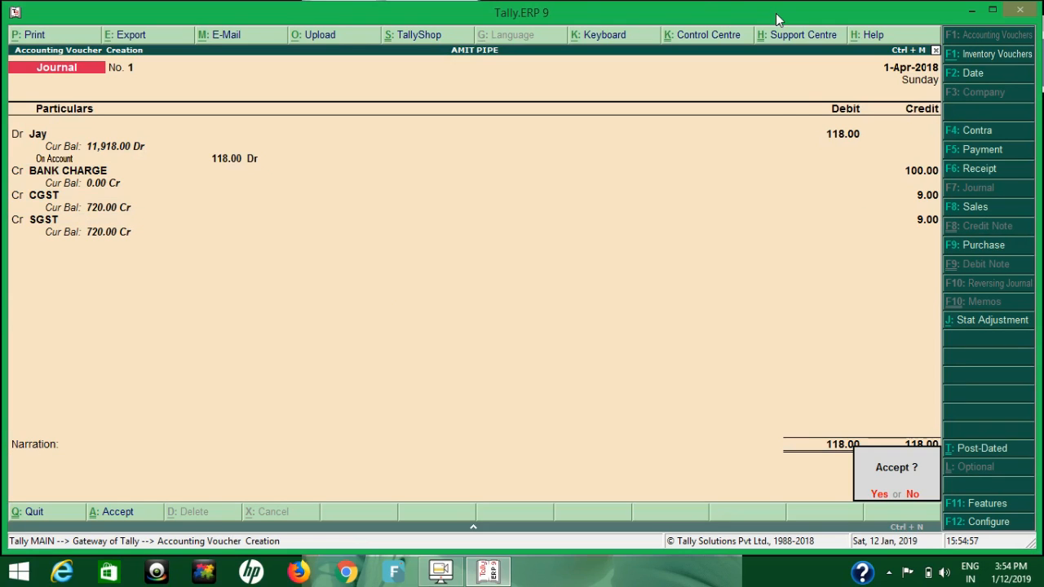
key("Return")
key("Escape")
key("Return")
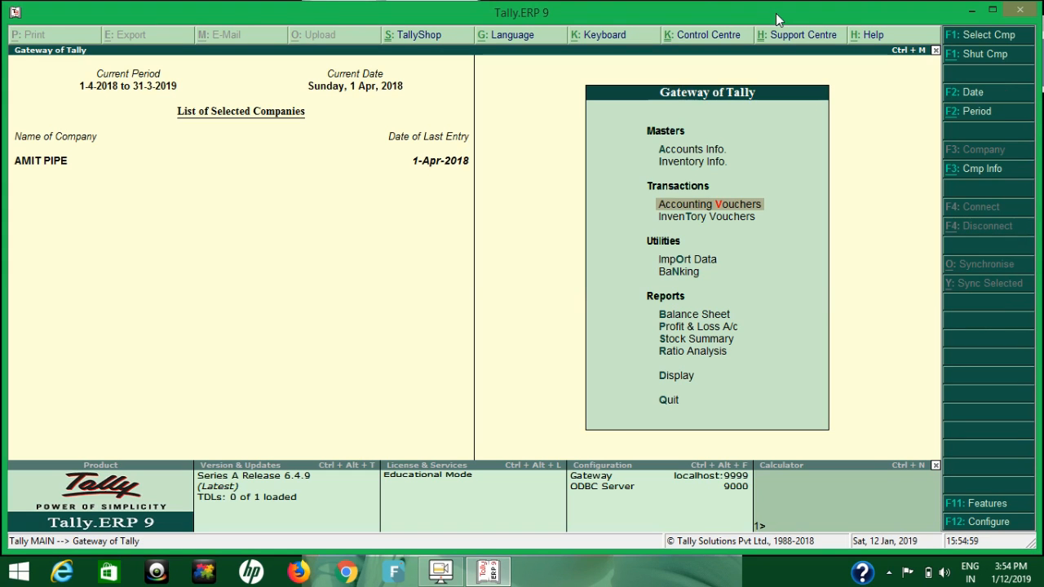
Step: Open the GSTR-2 report from the GST statutory reports
key("d")
key("Down")
key("Down")
key("Down")
key("Down")
key("Down")
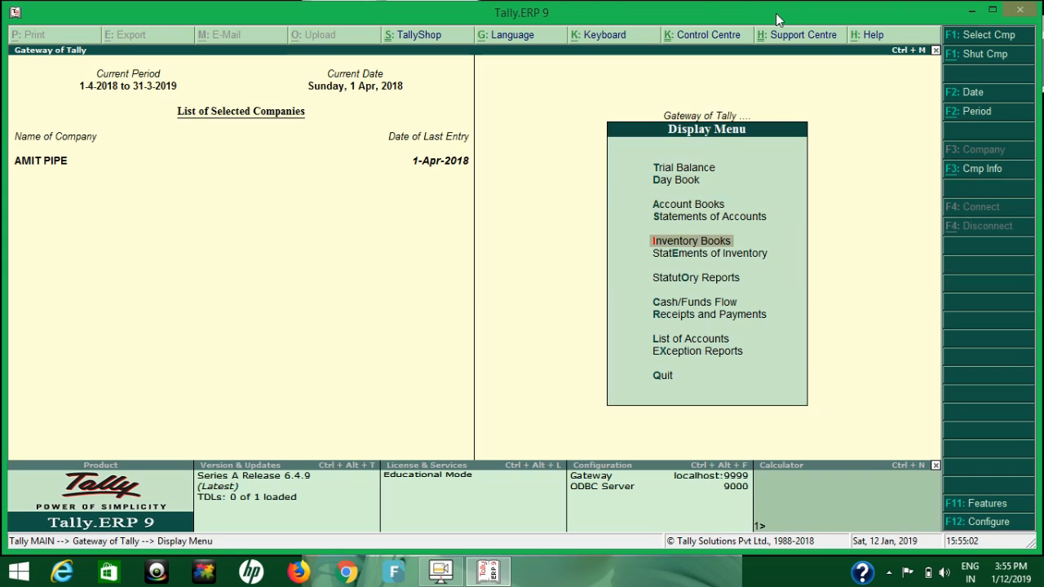
key("Down")
key("Return")
key("Return")
key("Down")
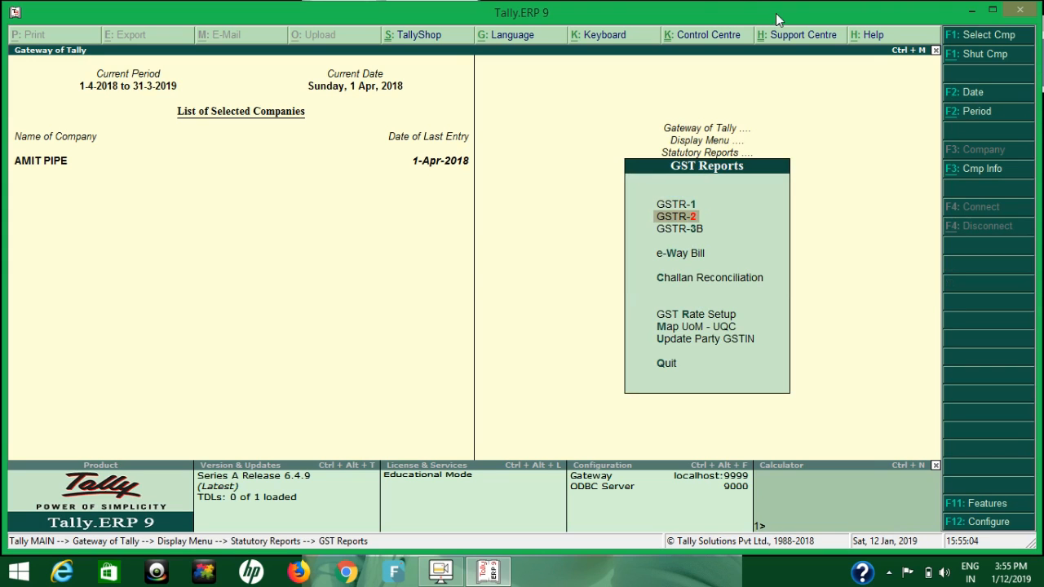
key("Return")
Step: Open the Credit/Debit Notes Regular - 6C party register in GSTR-2 to check the journal entry
key("Down")
key("Down")
key("Down")
key("Down")
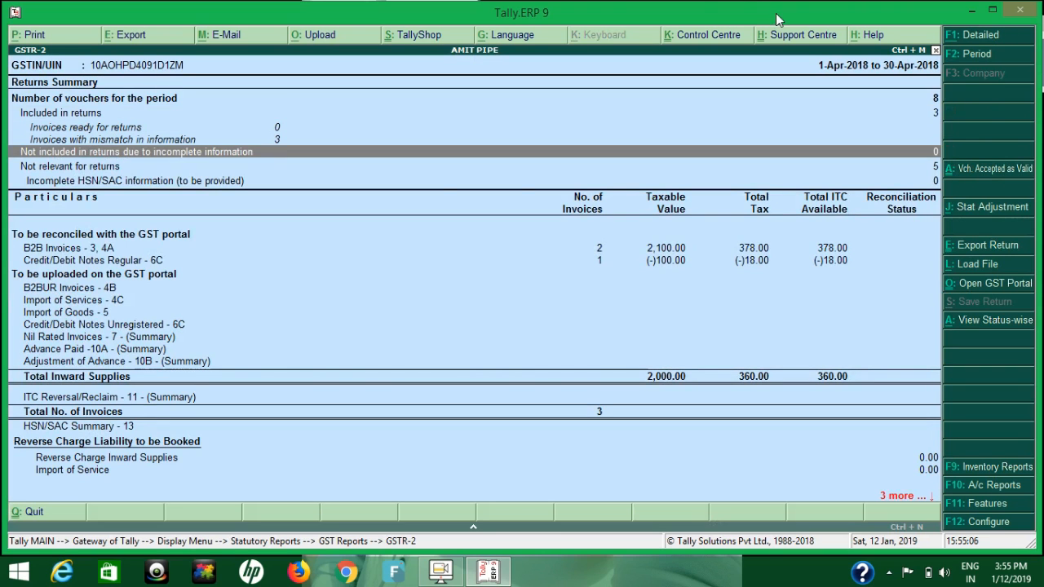
key("Down")
key("Down")
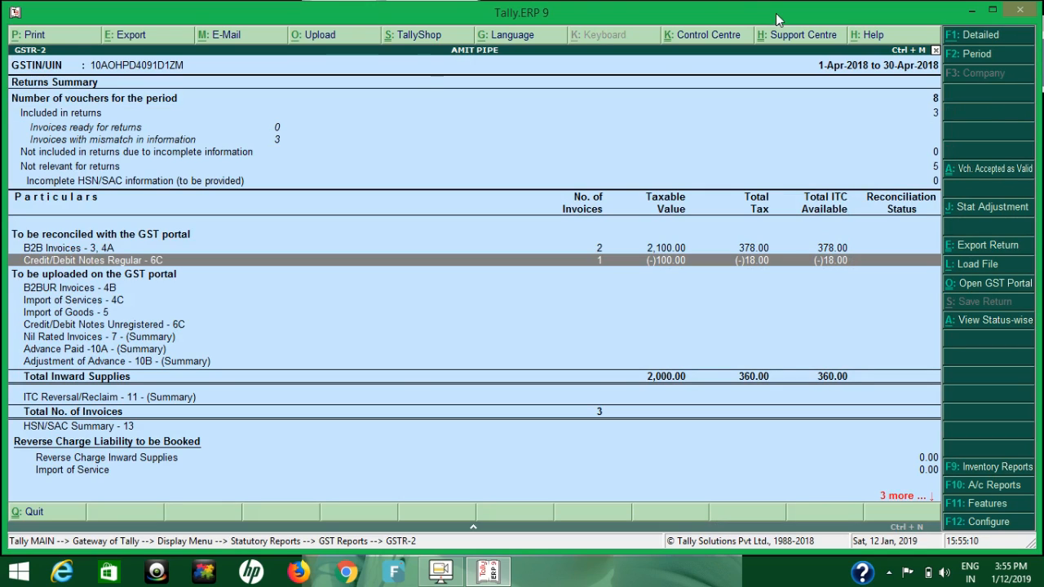
key("Return")
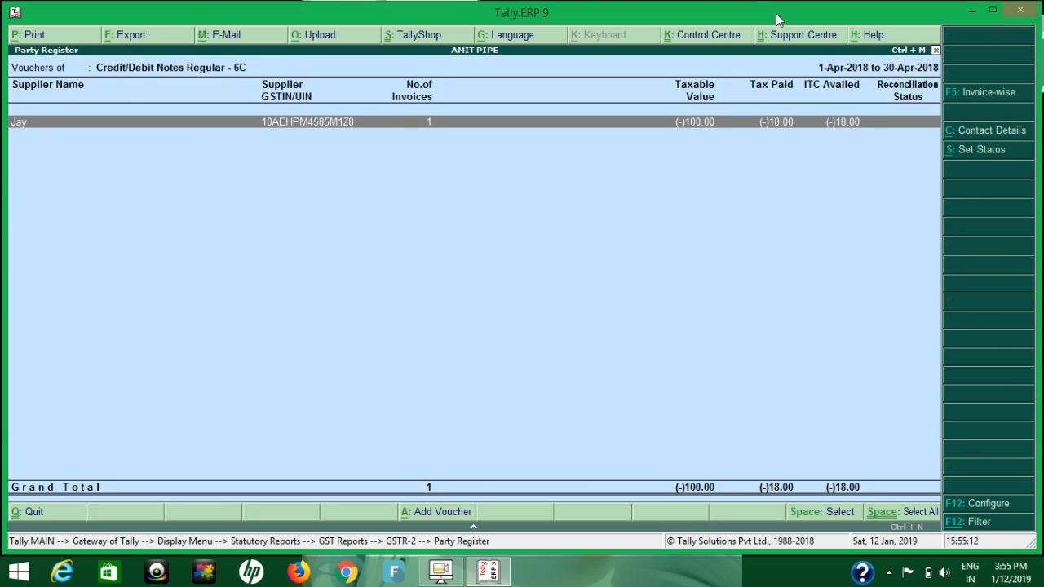
Step: Return to the GSTR-2 summary and open the B2B Invoices - 3, 4A party register to review its suppliers
key("Escape")
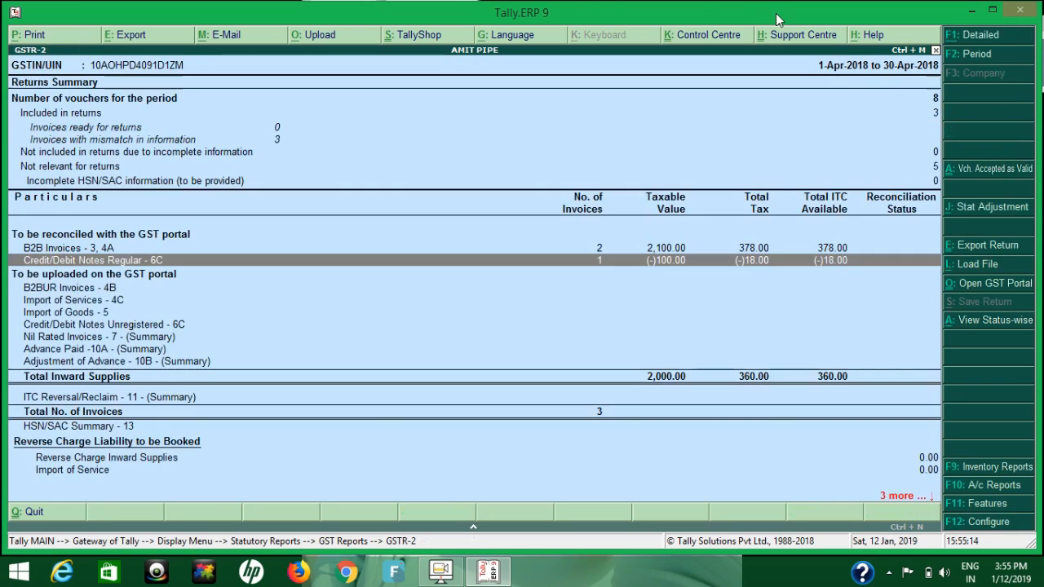
key("Up")
key("Return")
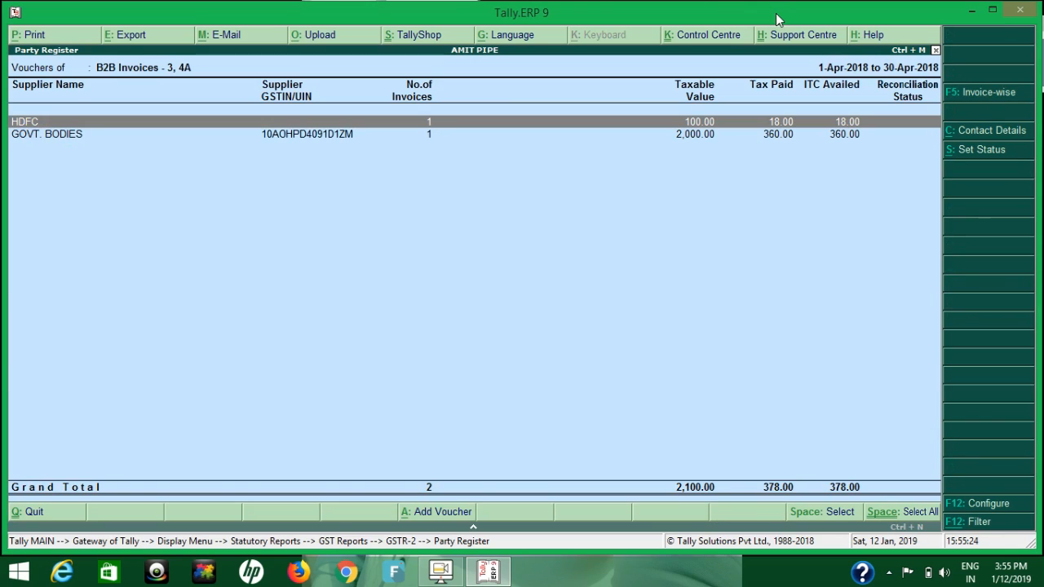
Step: Leave GSTR-2 and open the GSTR-3B report
key("Escape")
key("Escape")
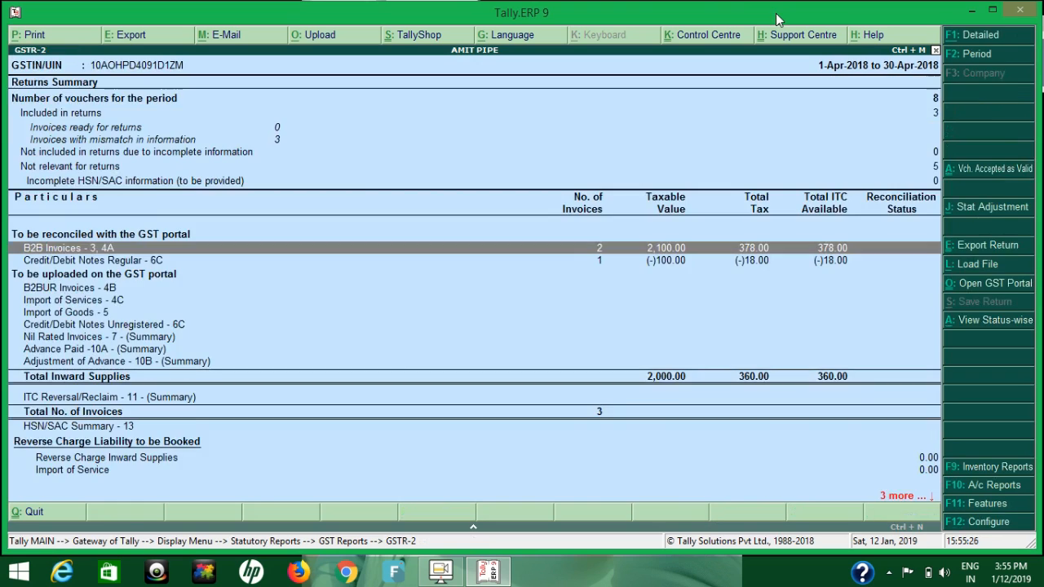
key("Down")
key("Return")
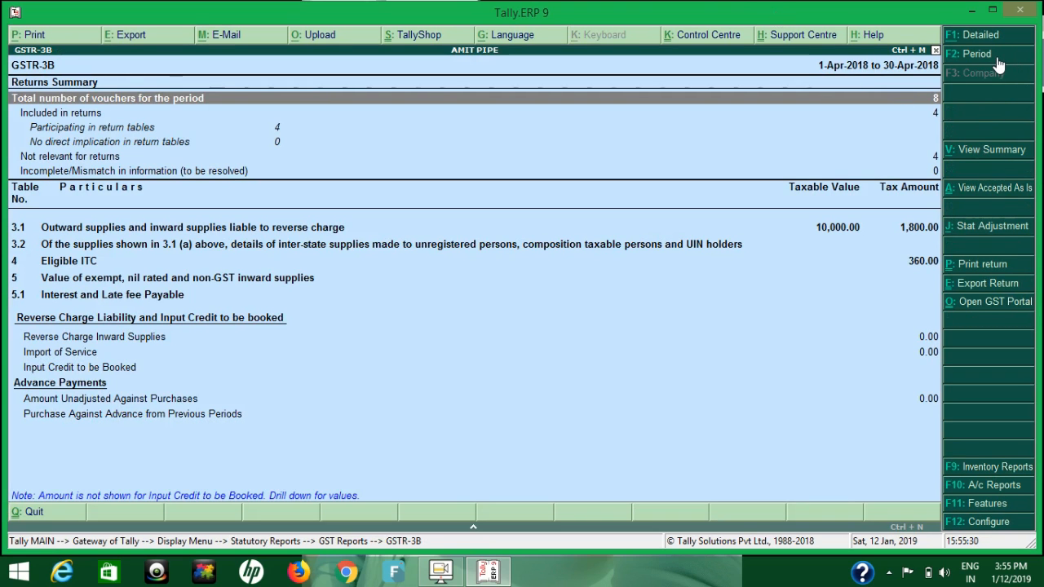
Step: Expand the Eligible ITC table in GSTR-3B to view its breakdown
key("Down")
key("Down")
key("Down")
key("Down")
key("Down")
key("Down")
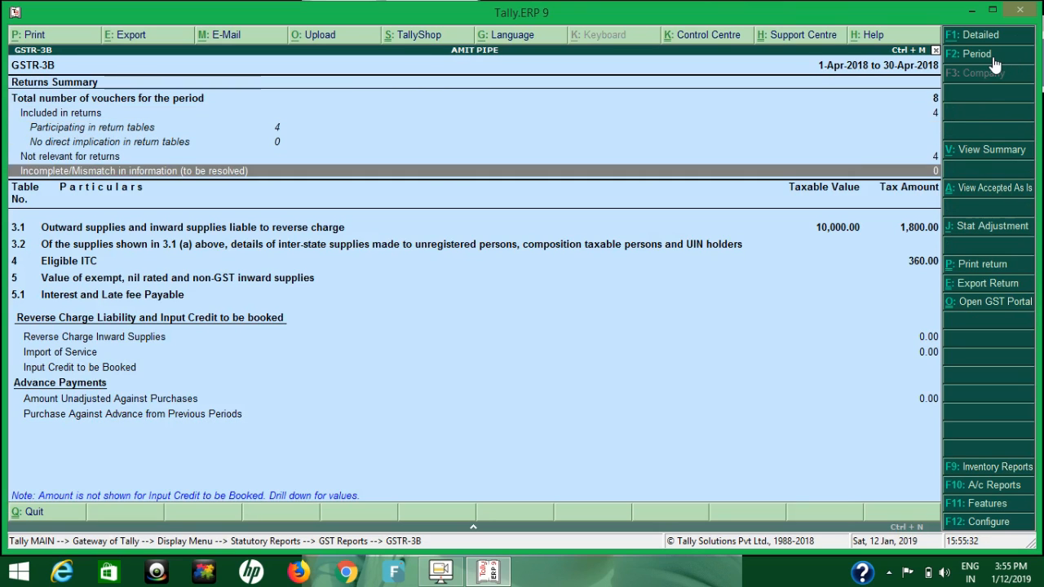
key("shift+Return")
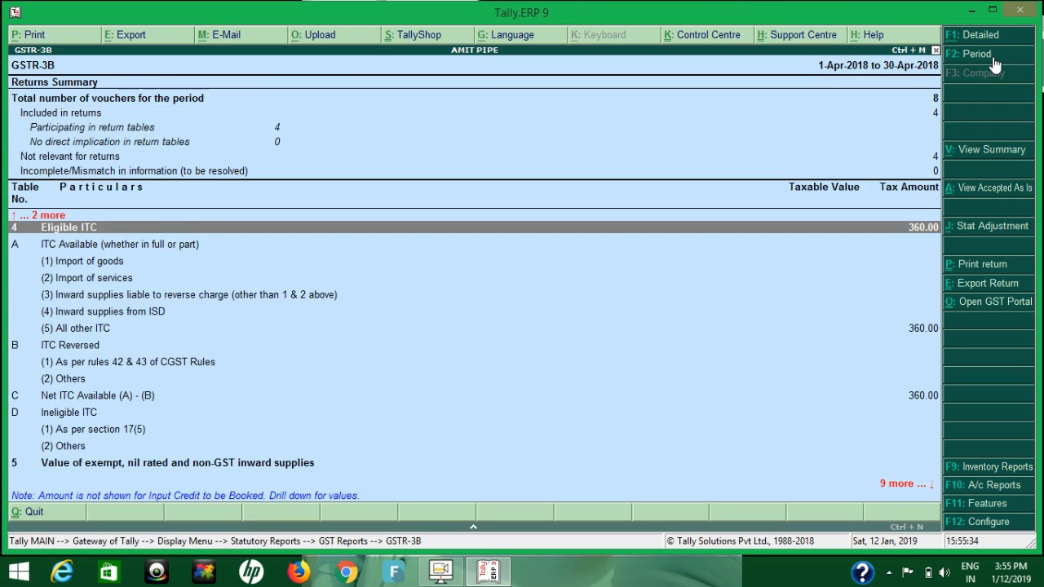
Step: Open the All other ITC voucher register to check how the journal voucher and the HDFC payment are included
key("Down")
key("Down")
key("Down")
key("Down")
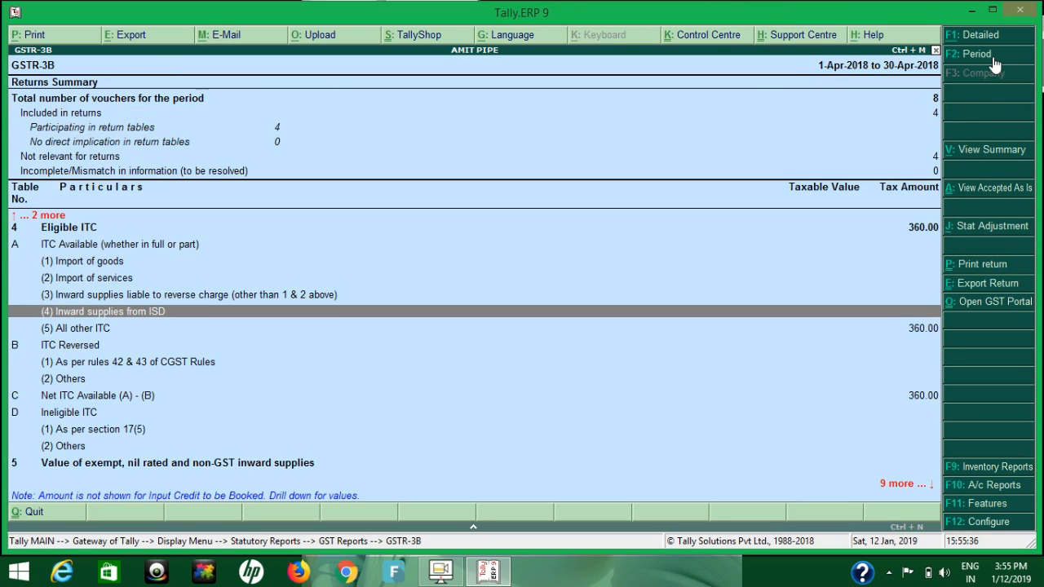
key("Down")
key("Return")
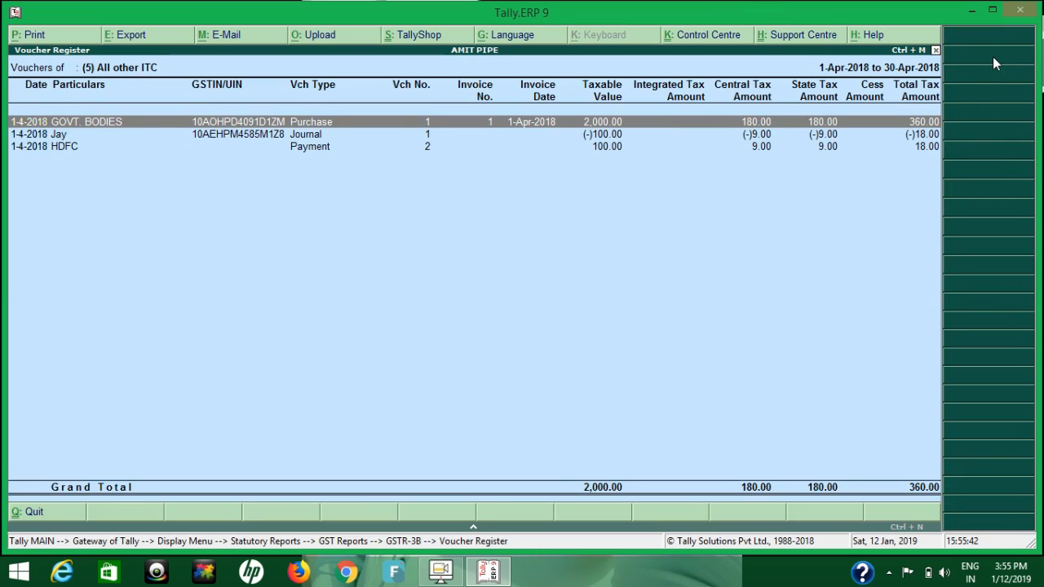
Step: Close the voucher register and GSTR-3B and go back to the Display Menu
key("Escape")
key("Escape")
key("Escape")
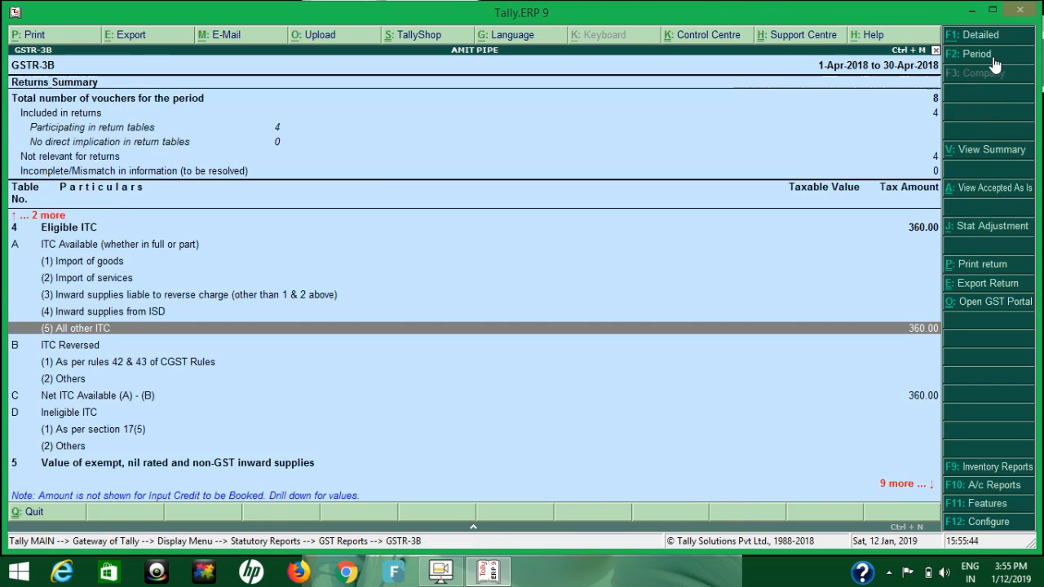
key("Escape")
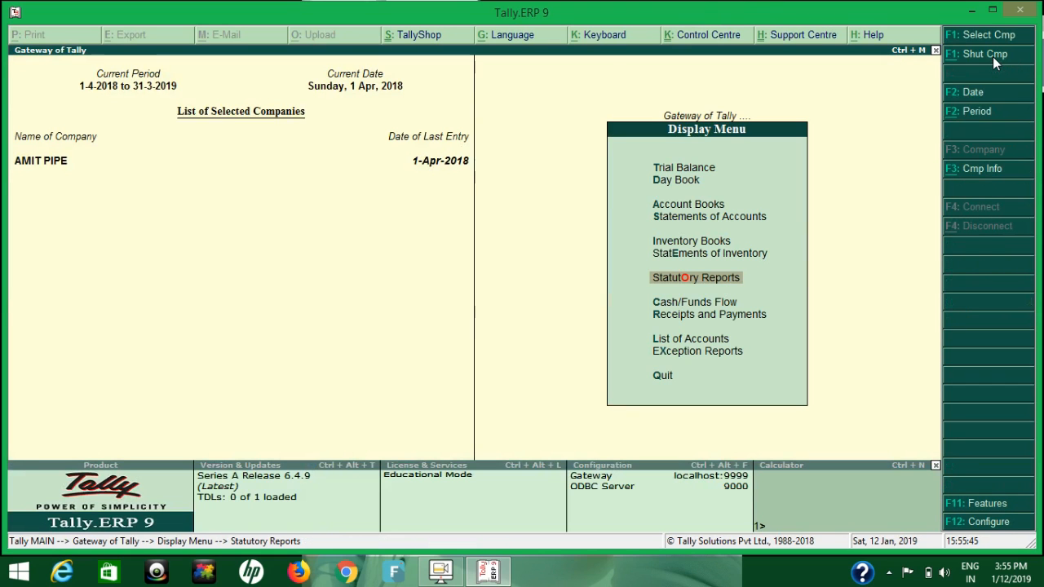
Step: Open the Day Book from the Display Menu
key("Escape")
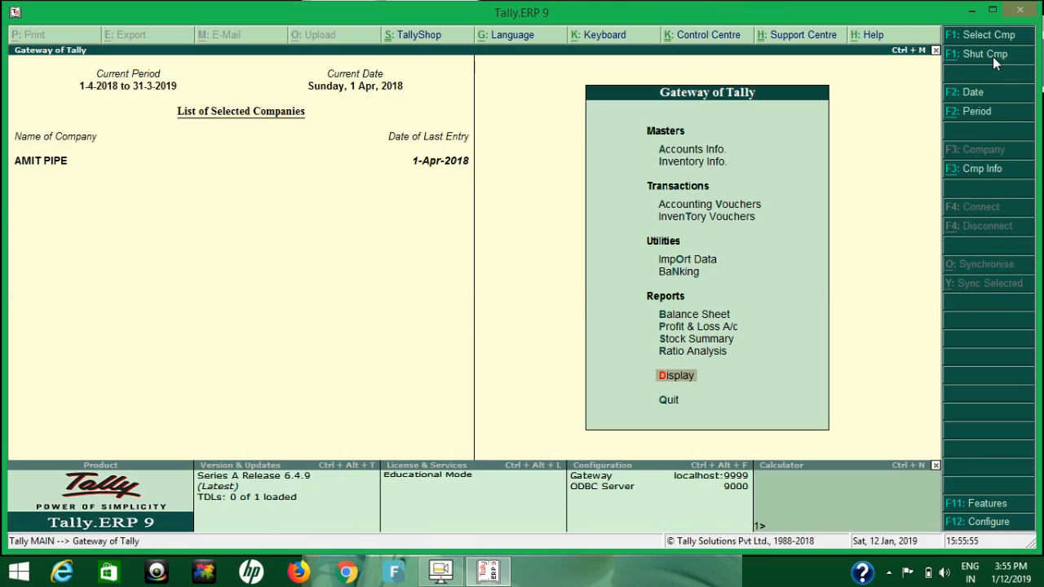
key("Return")
key("Return")
key("Down")
key("Return")
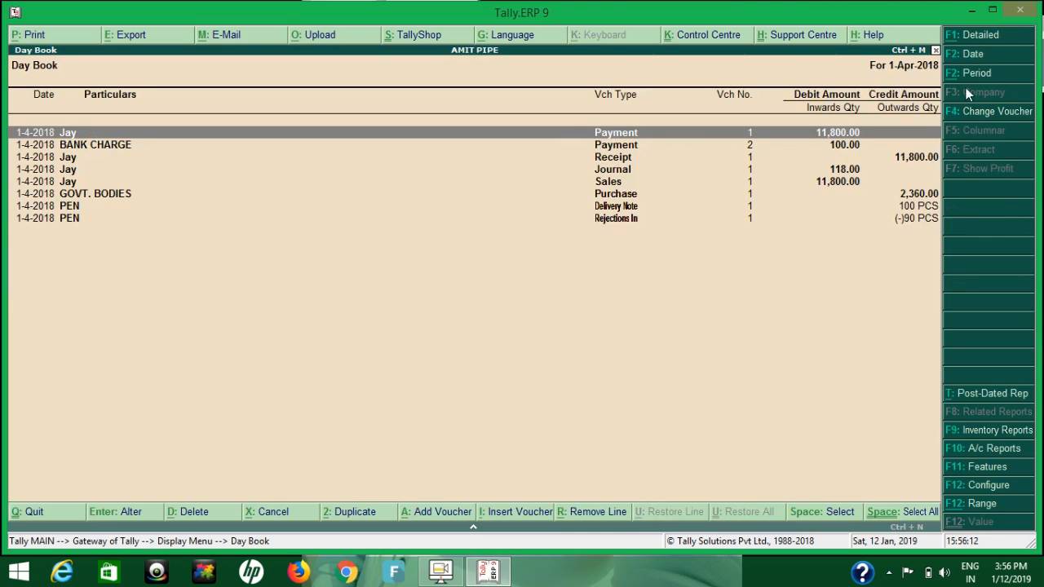
Step: Delete payment voucher No. 2 for BANK CHARGE from the Day Book and return to the Gateway of Tally
key("Down")
key("Return")
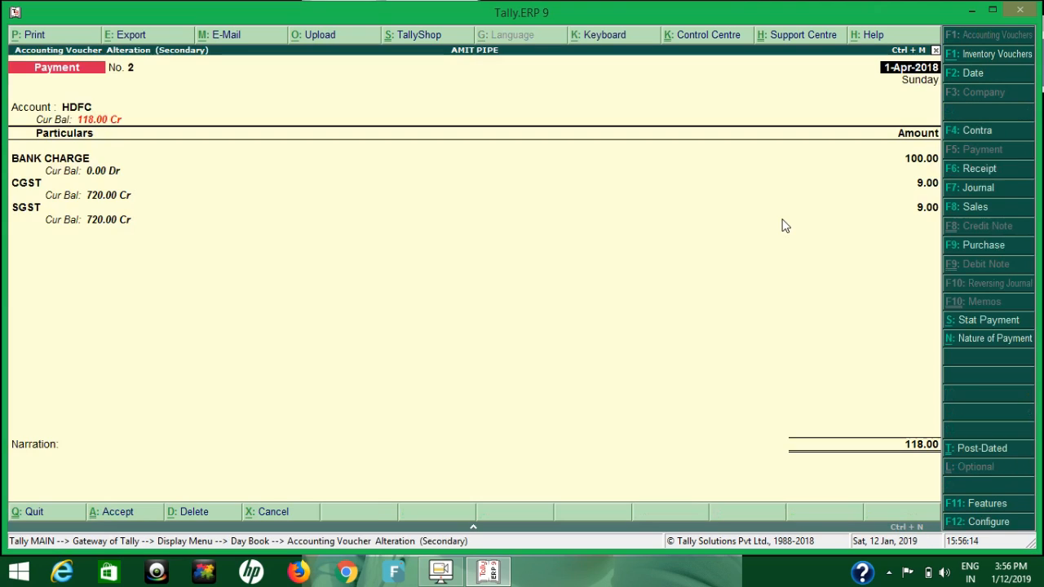
key("alt+d")
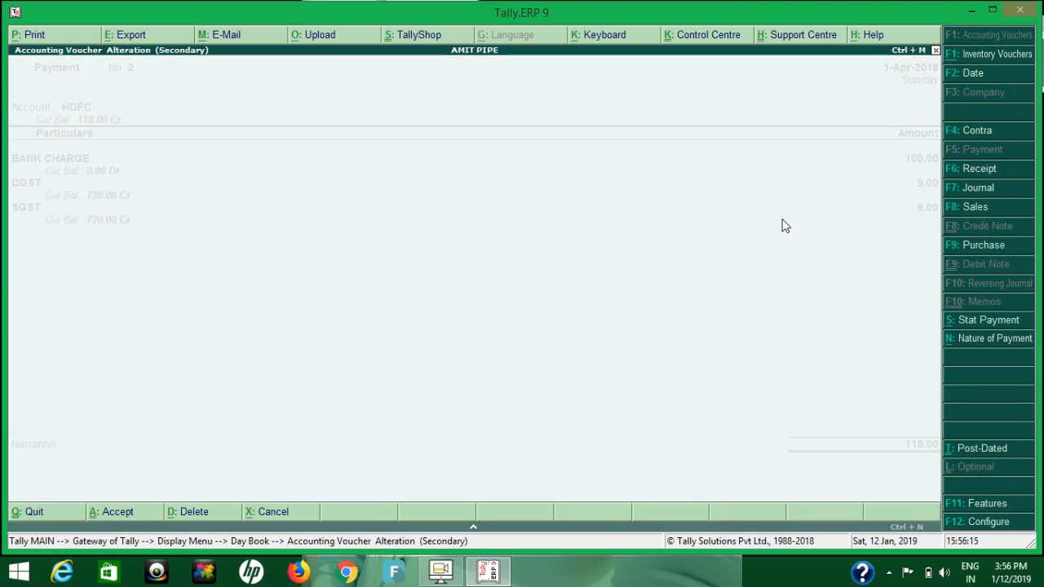
key("n")
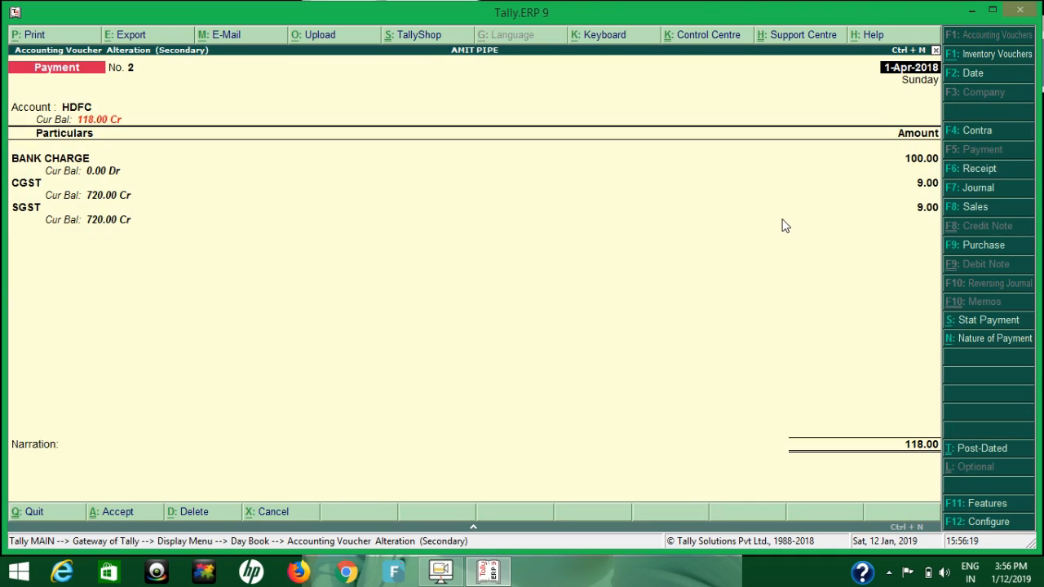
key("alt+d")
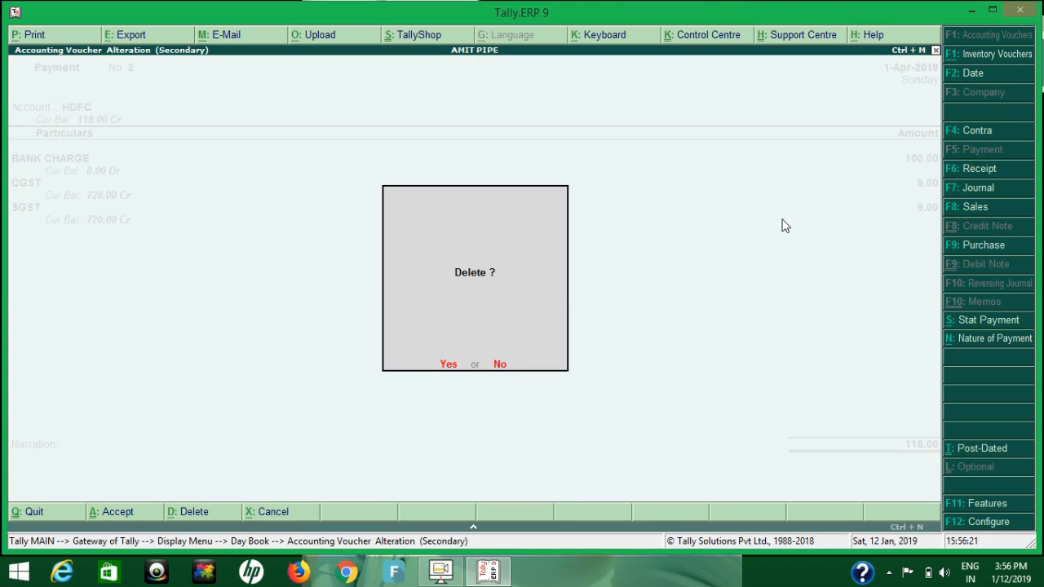
key("y")
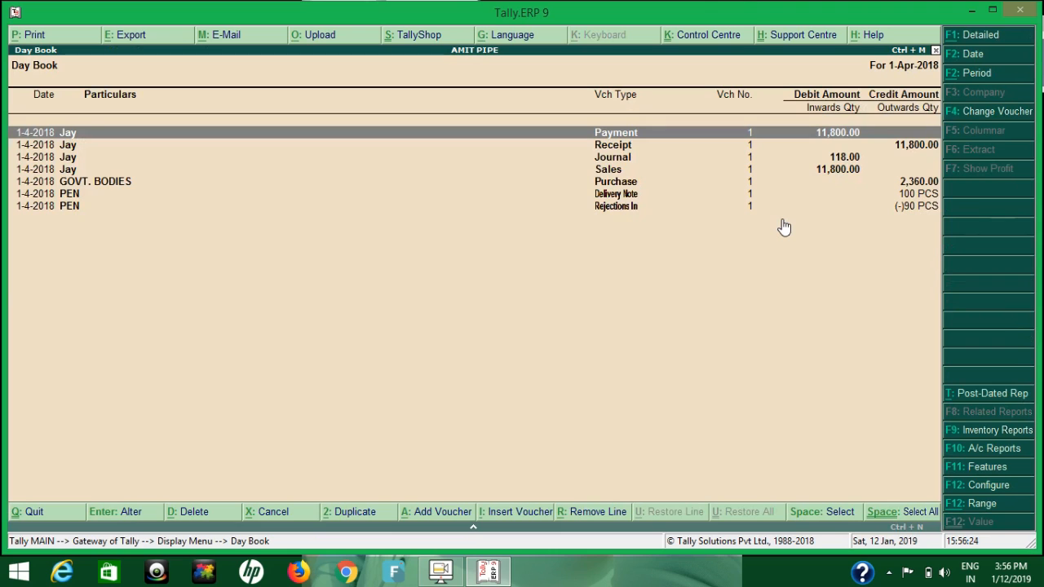
key("Escape")
key("Escape")
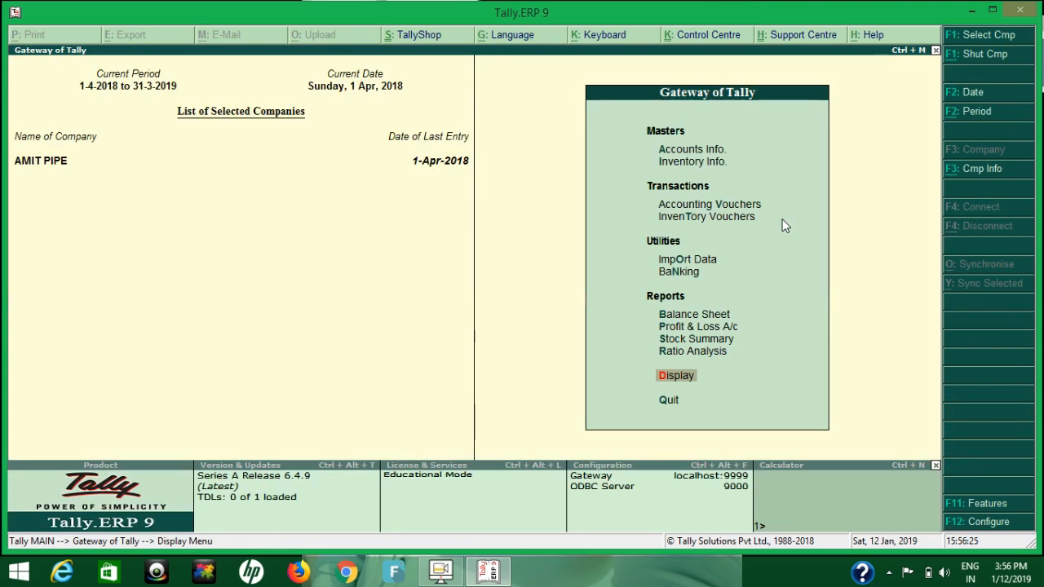
Step: Start a new purchase voucher, leaving the supplier invoice number and date blank
key("v")
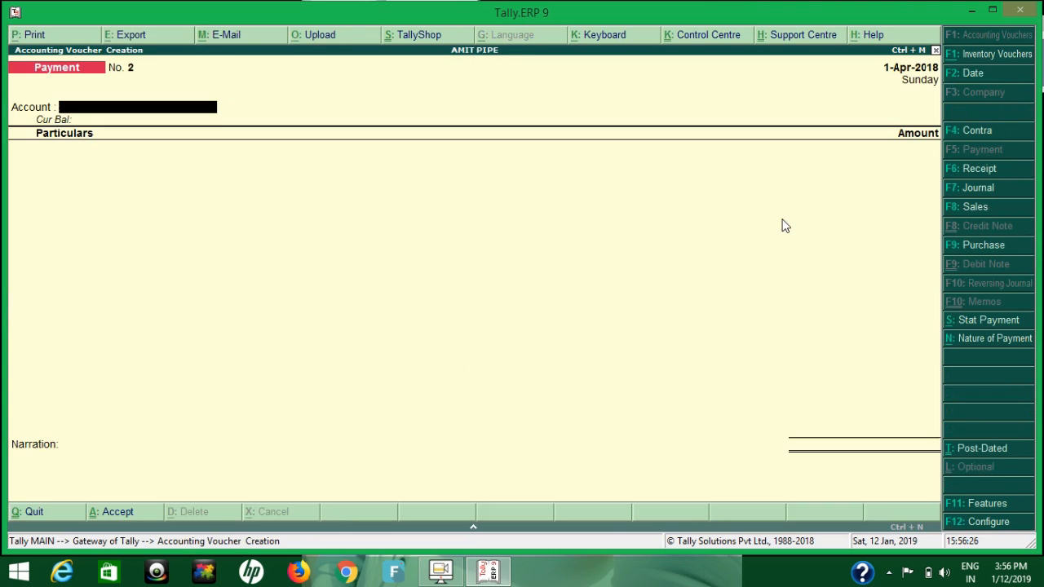
left_click(1001, 245)
key("Return")
key("Return")
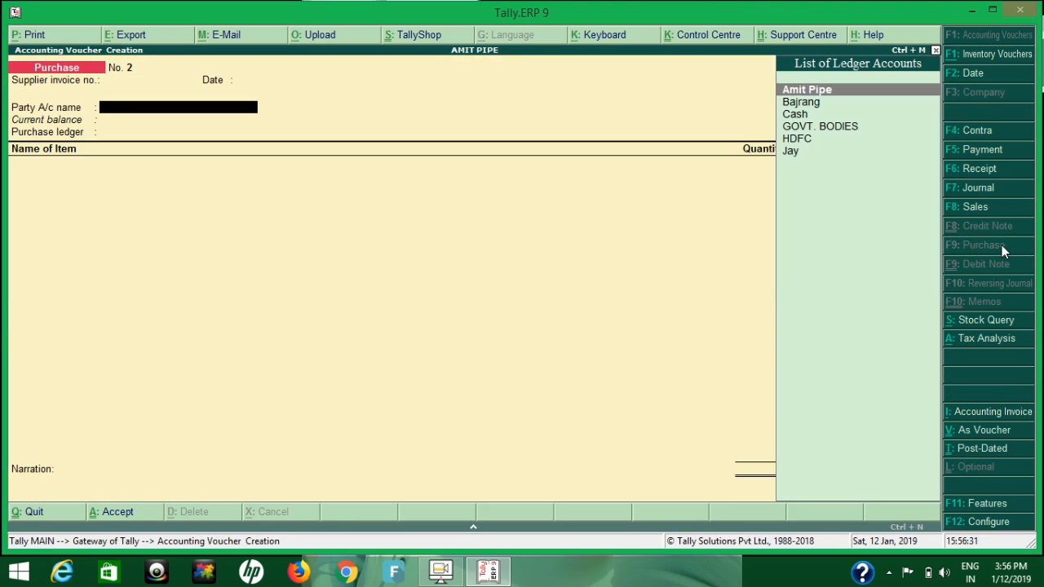
Step: Choose HDFC as the party account of the purchase voucher and accept its default party details
key("Down")
key("Down")
key("Down")
key("Down")
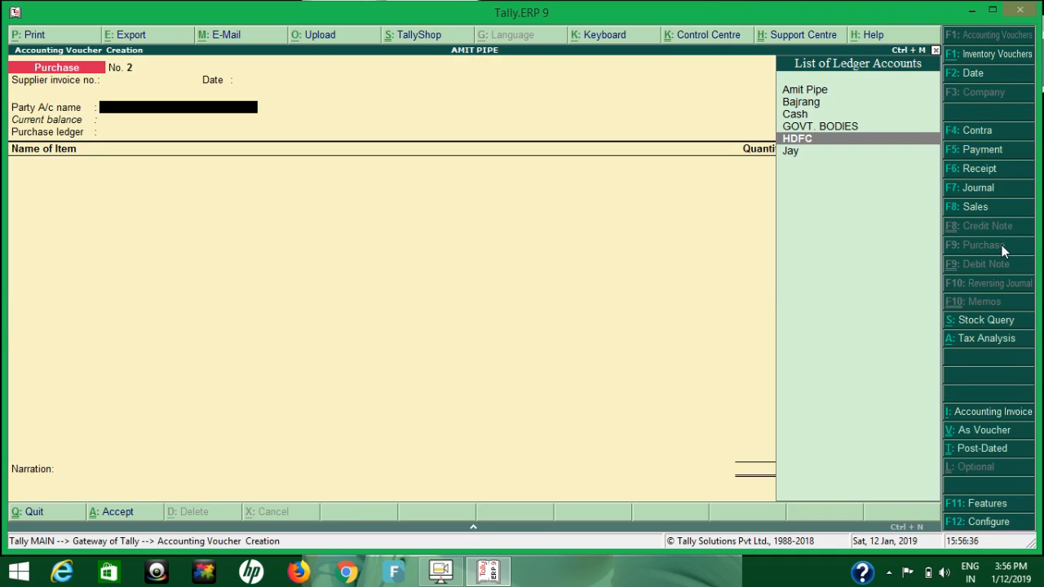
key("Return")
key("Return")
key("Return")
key("Return")
key("Return")
key("Return")
key("Return")
key("Return")
key("Return")
key("Return")
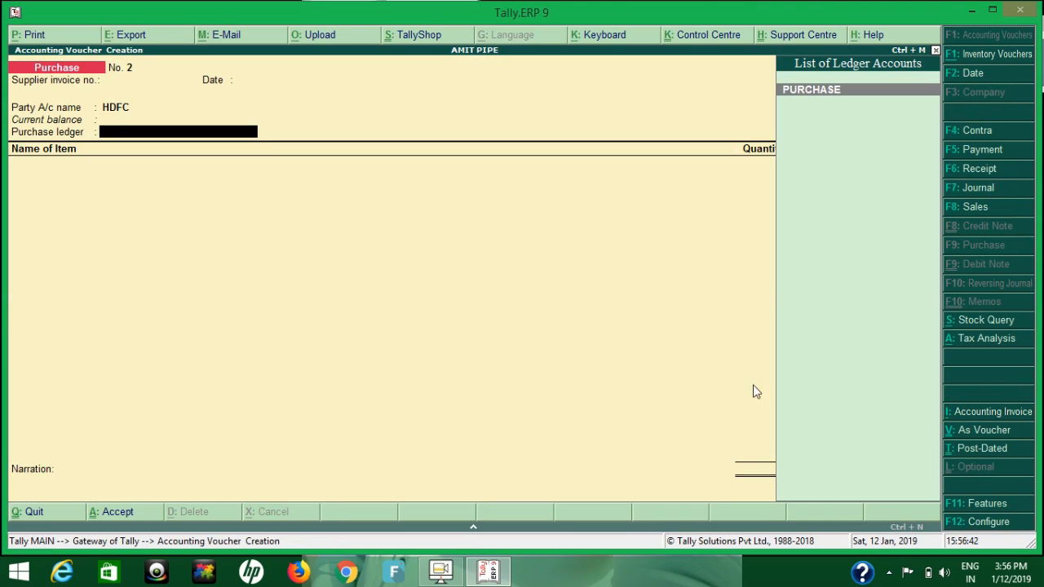
Step: Switch the purchase voucher to Accounting Invoice mode and accept the HDFC party details again, keeping the state Bihar
left_click(974, 417)
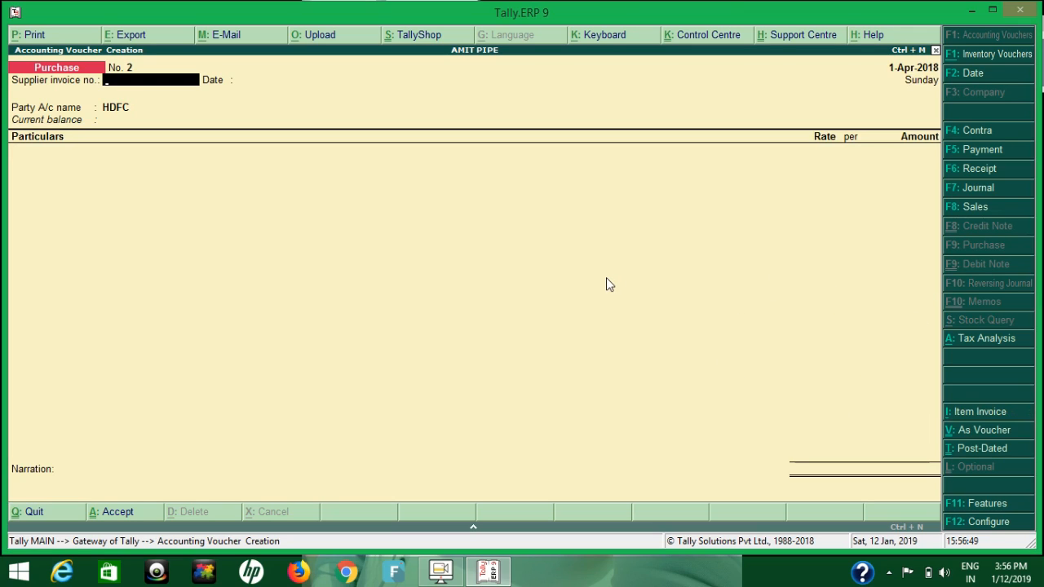
key("Return")
key("Return")
key("Return")
key("Return")
key("Return")
key("Return")
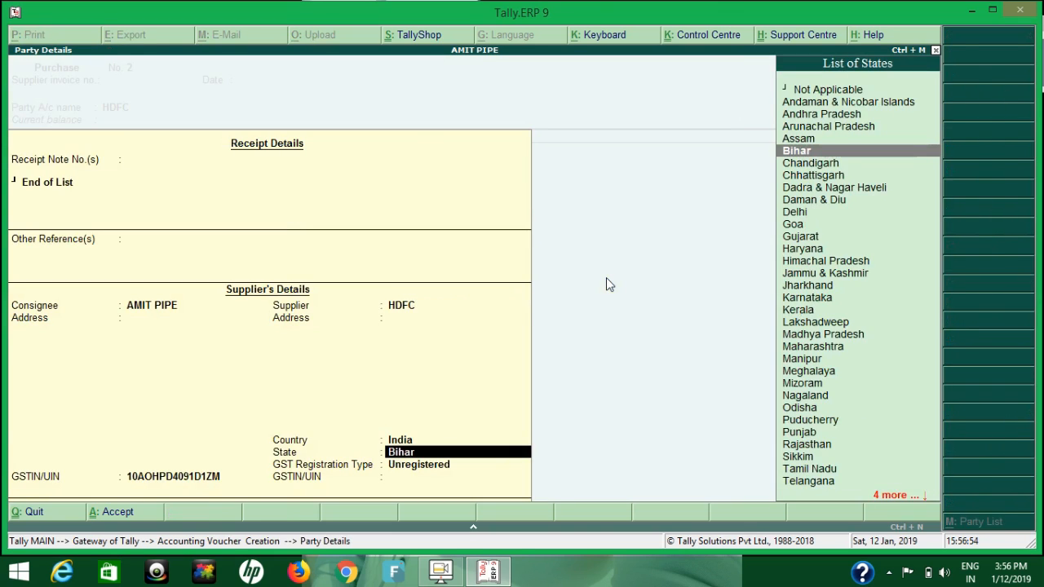
key("Return")
key("Return")
key("Return")
Step: Add a BANK CHARGE line of 100 to the purchase invoice
type("B")
key("Return")
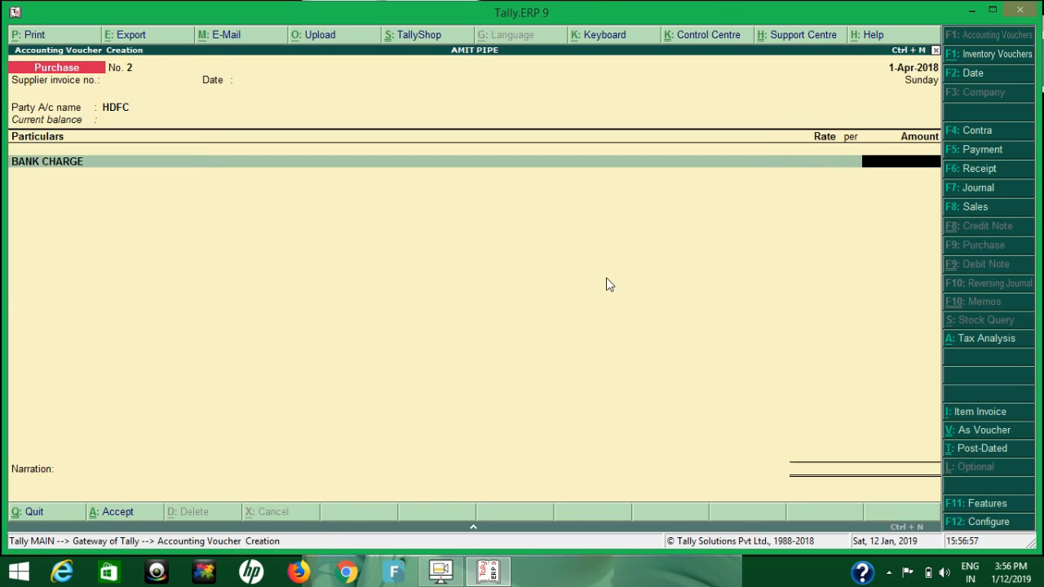
type("100")
key("Return")
key("Return")
key("Return")
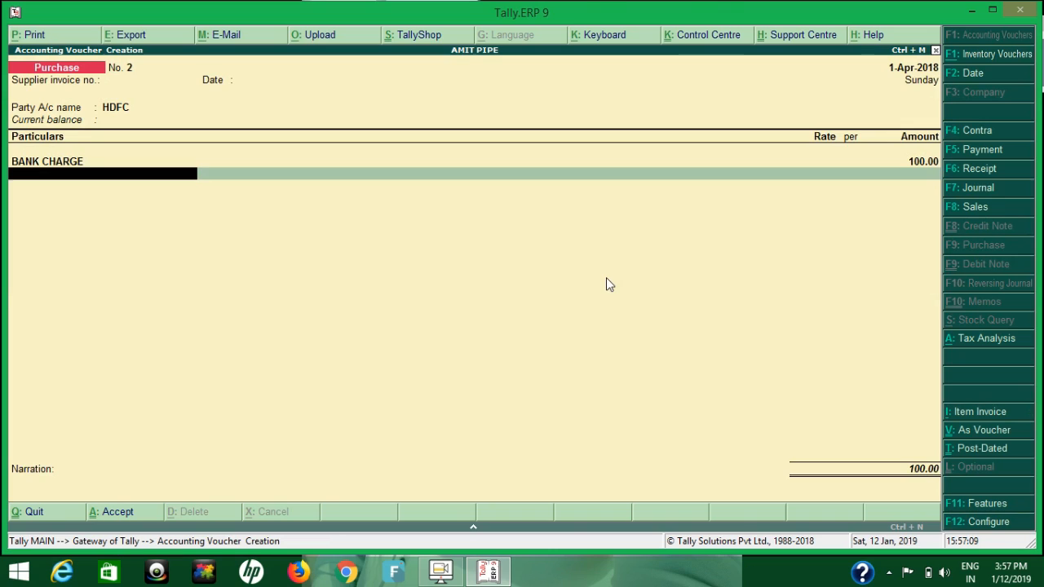
Step: Add CGST and SGST lines of 9.00 each to the purchase invoice
type("C")
key("Return")
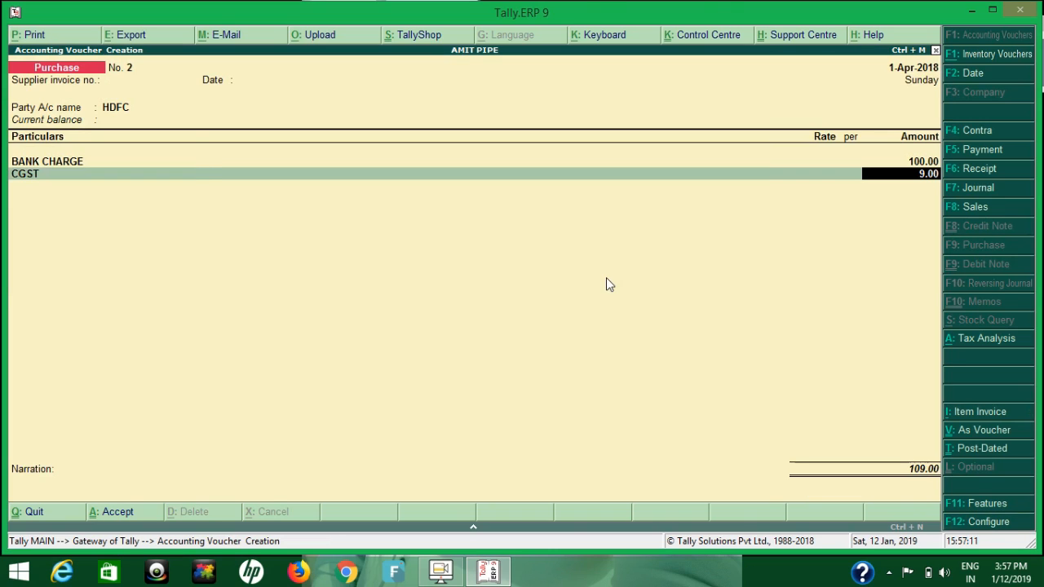
key("Return")
type("SG")
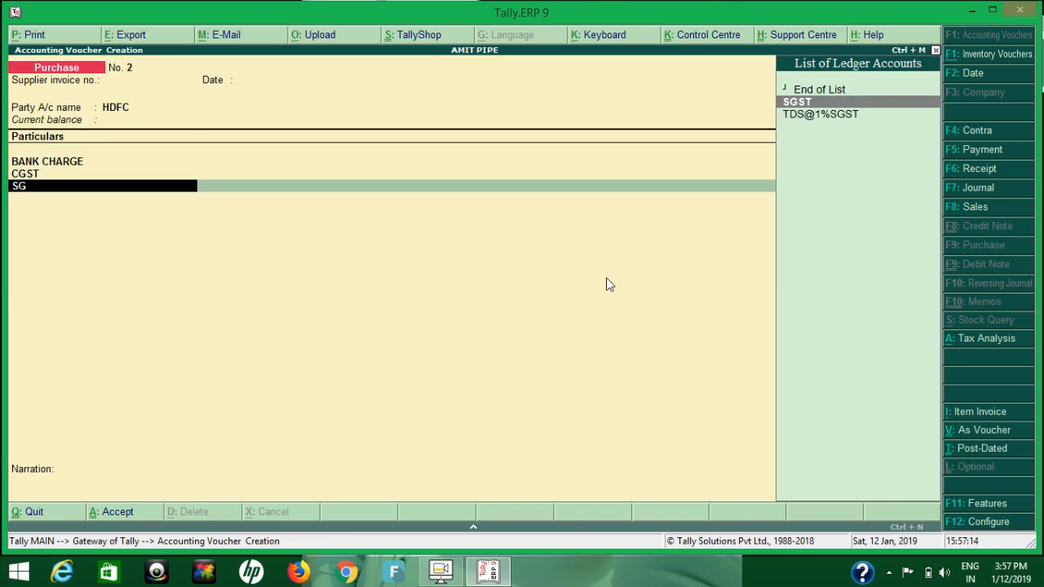
key("Return")
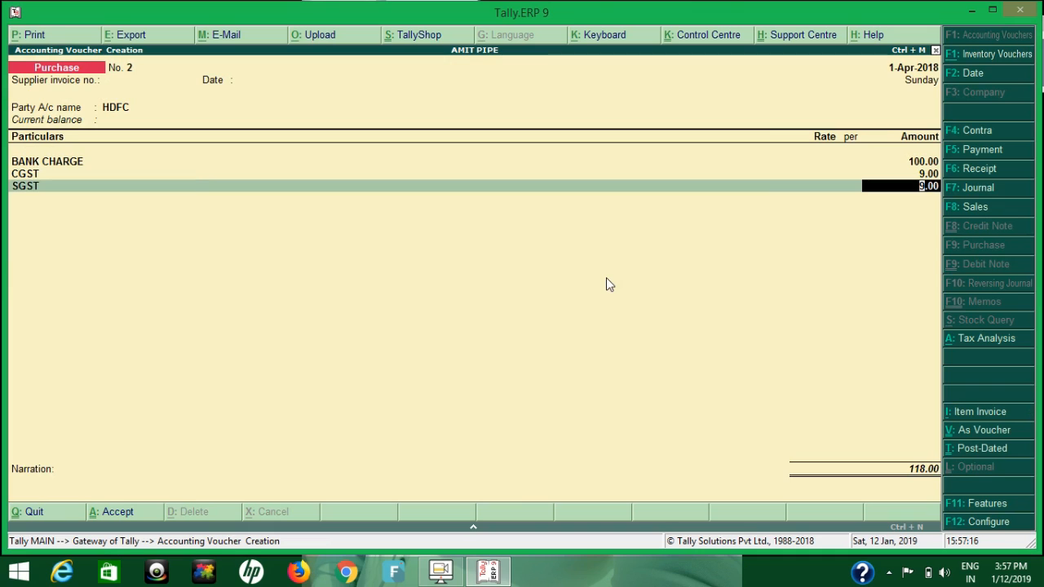
key("Return")
Step: Discard the HDFC purchase invoice and leave voucher creation
key("Escape")
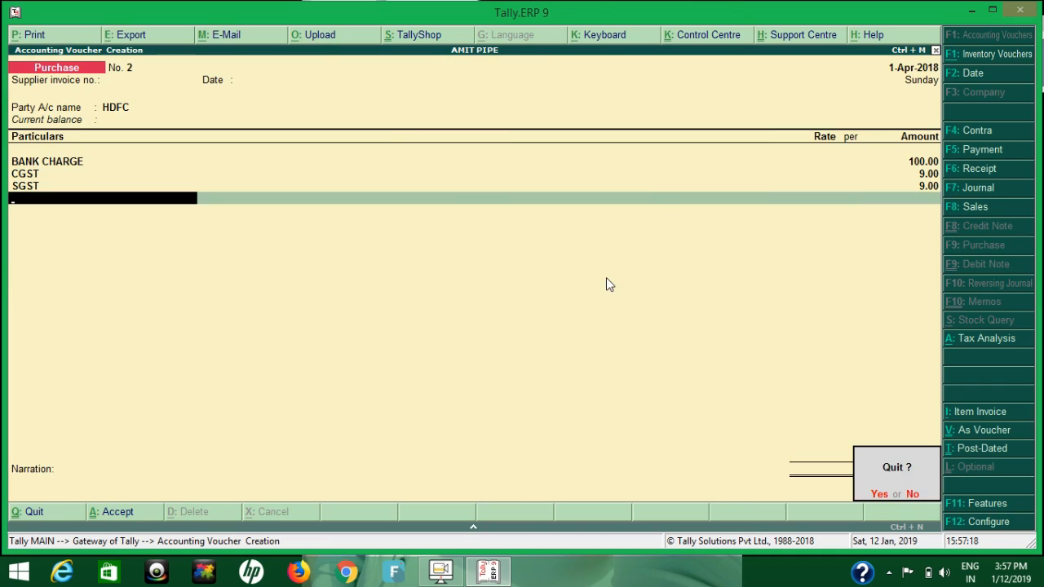
key("Return")
key("Return")
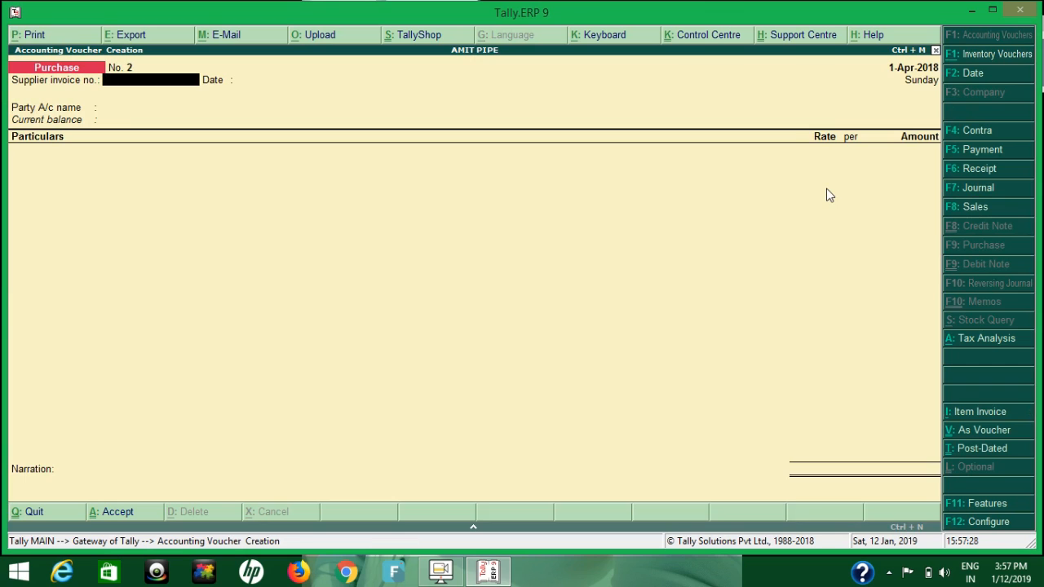
key("Escape")
key("Return")
Step: Reopen the Day Book and examine the payment, receipt and sales vouchers one after another
key("d")
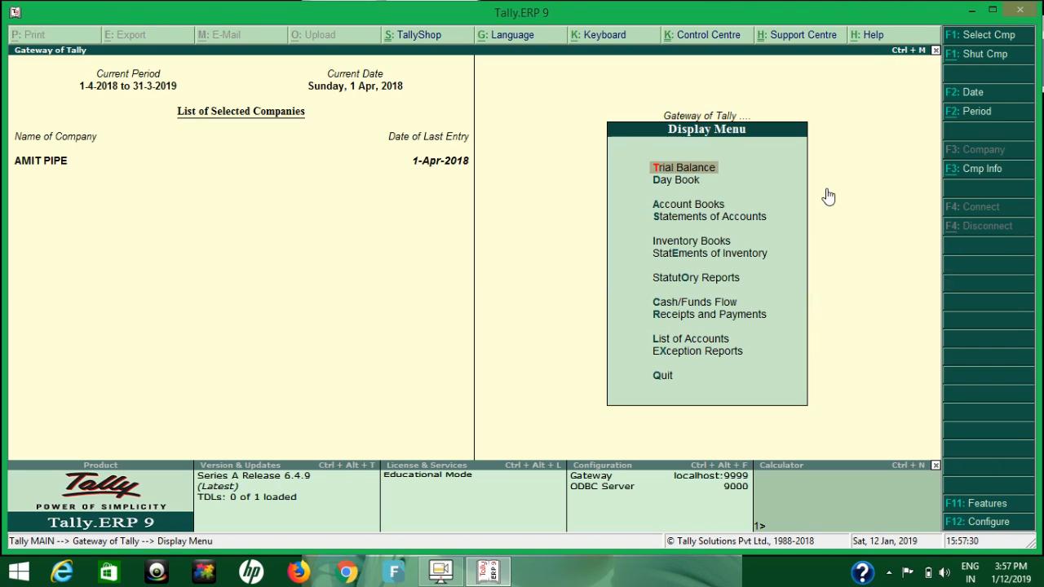
key("d")
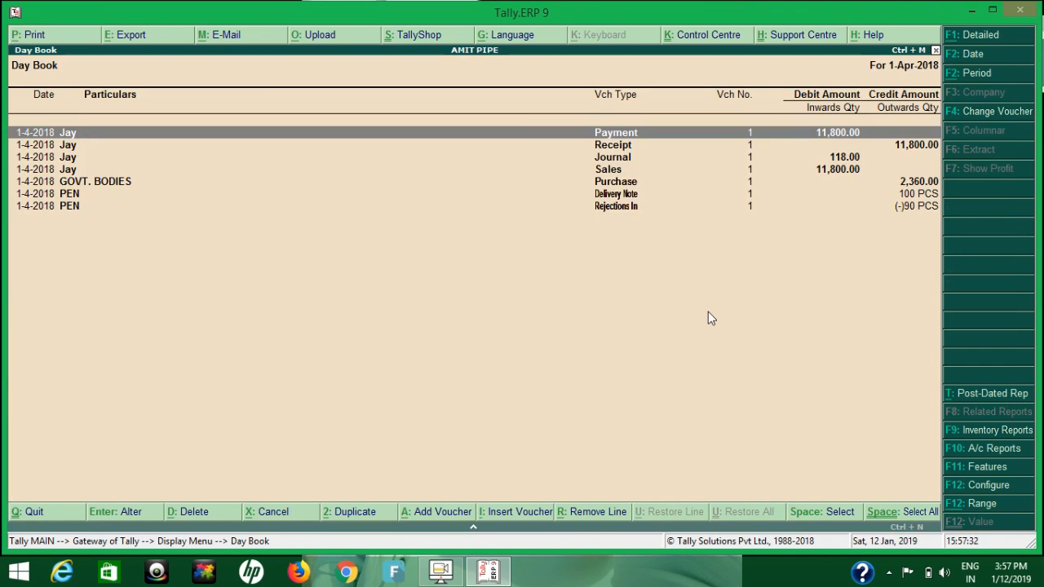
key("Down")
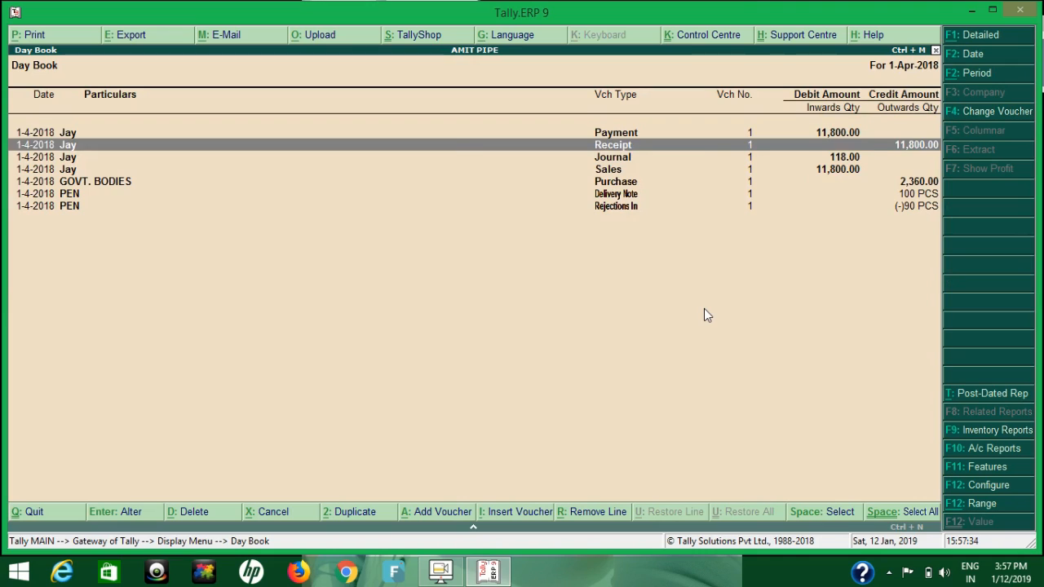
key("Up")
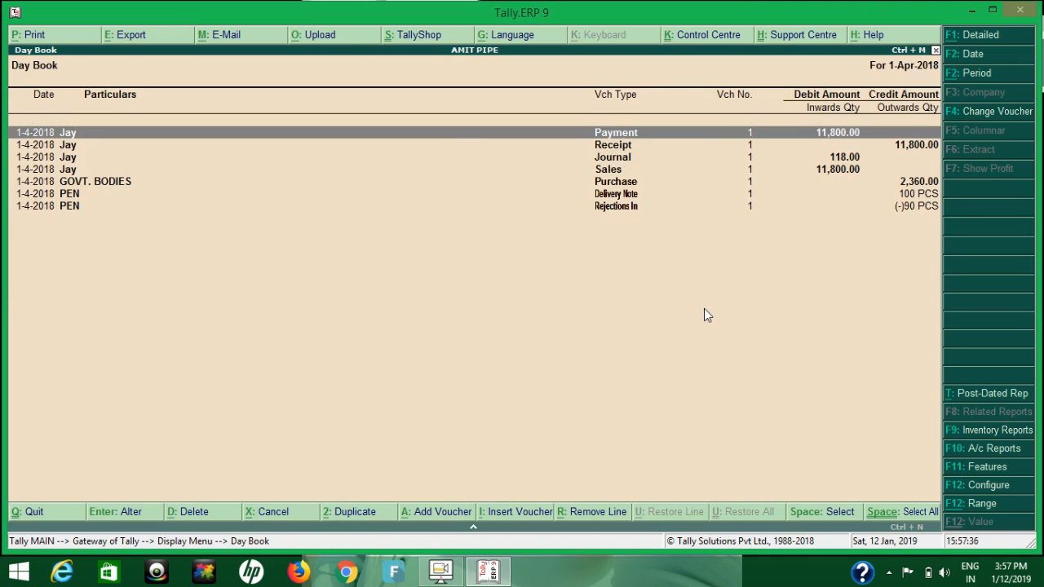
key("Down")
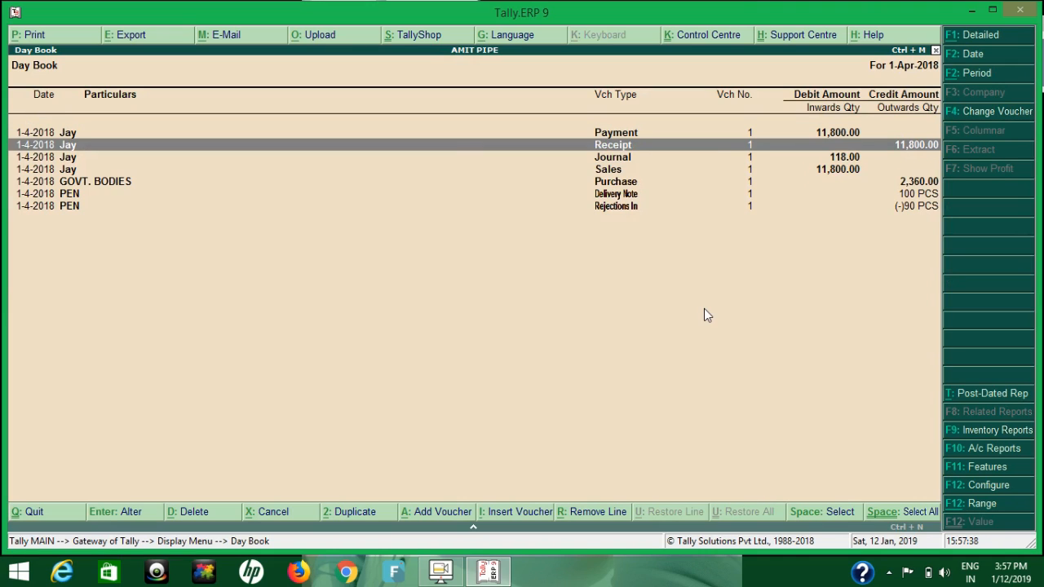
key("Up")
key("Return")
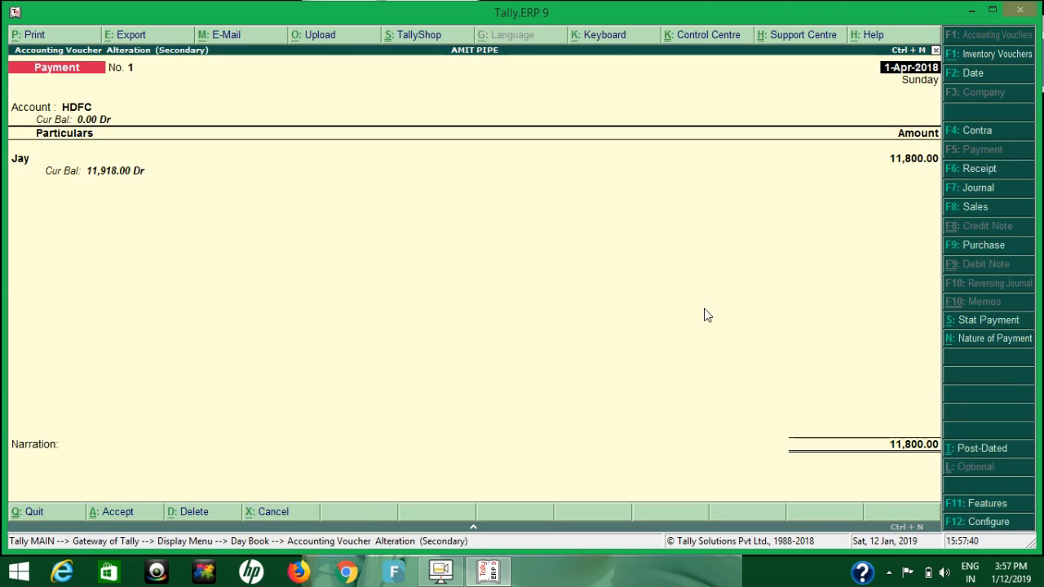
key("Escape")
key("Return")
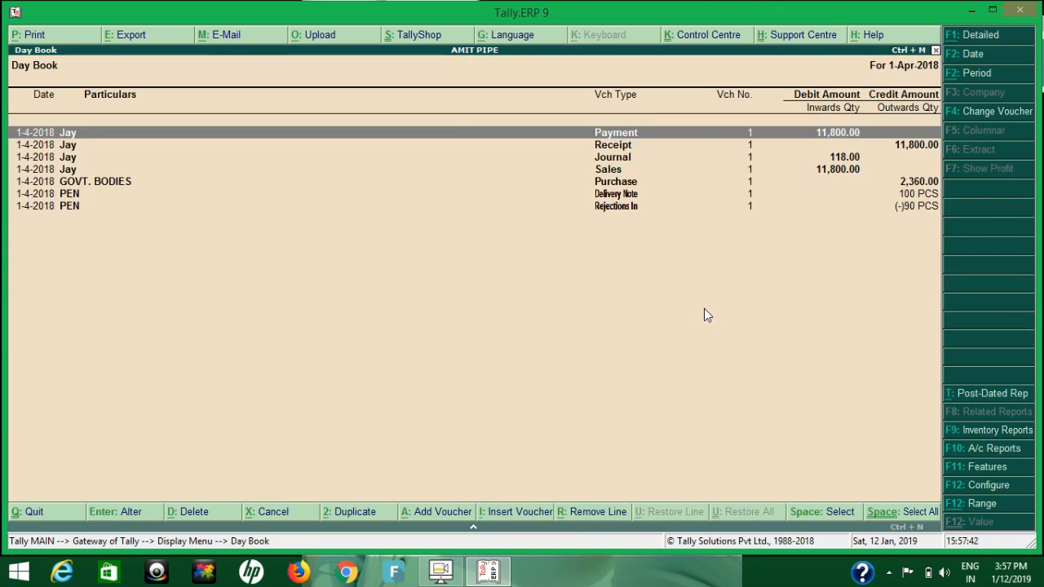
key("Down")
key("Return")
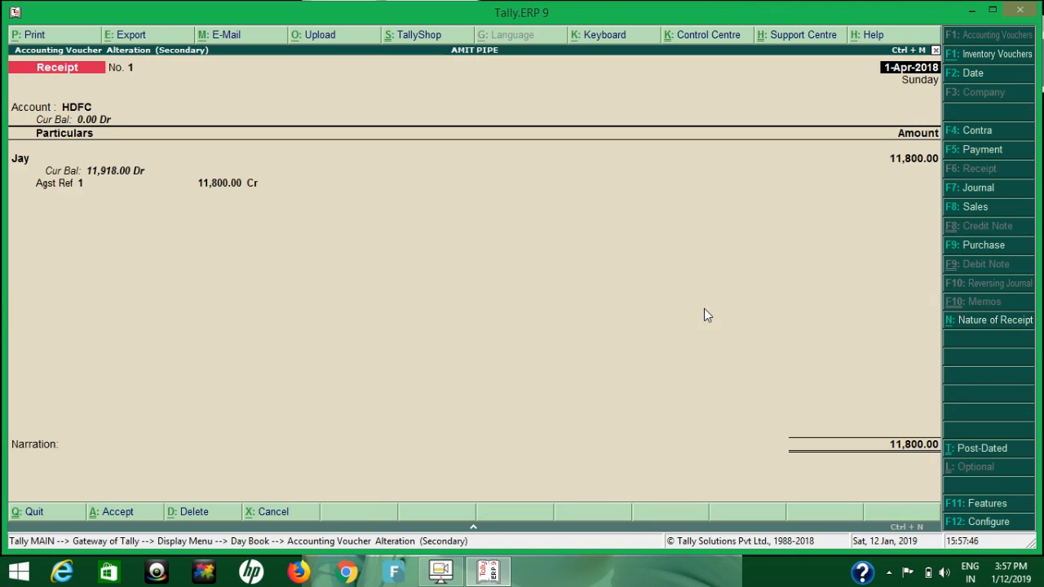
key("Escape")
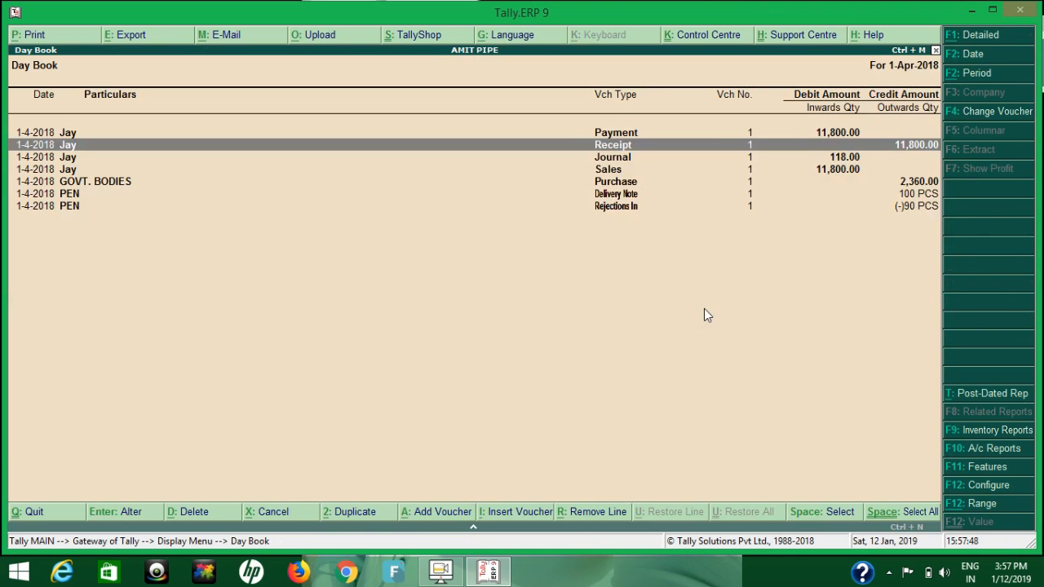
key("Down")
key("Down")
key("Return")
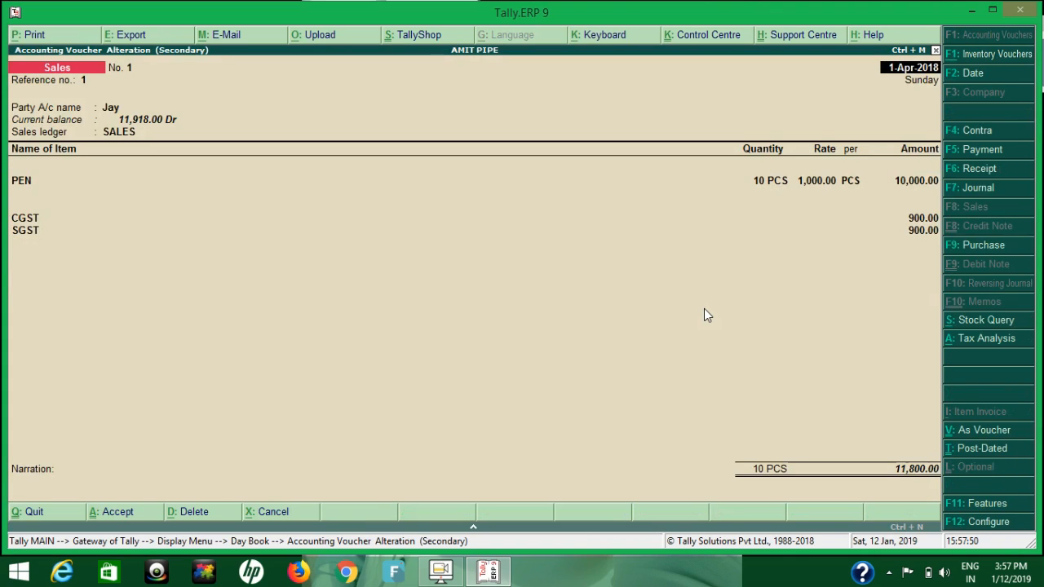
key("Escape")
key("Return")
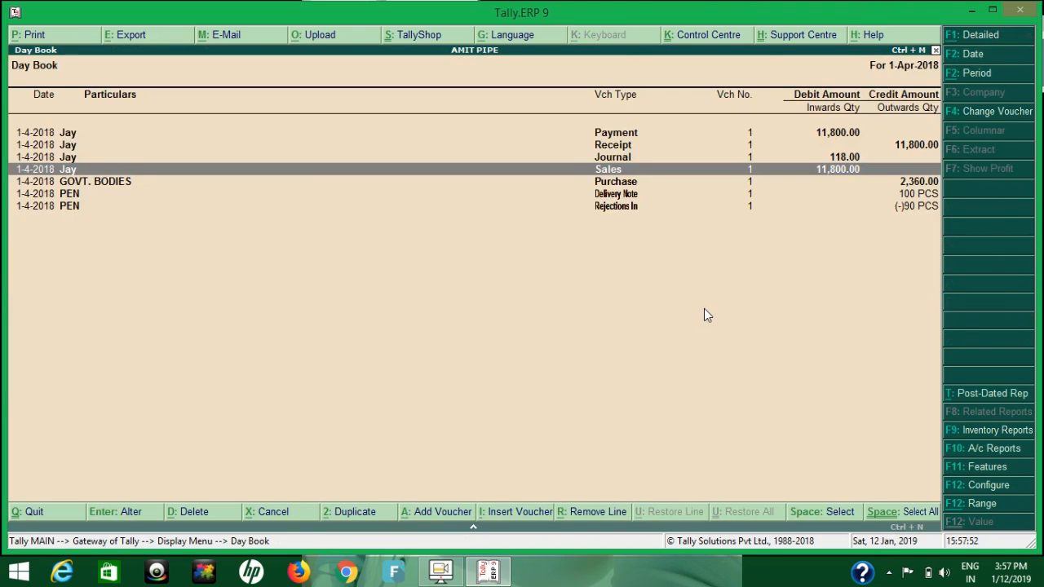
Step: Delete journal voucher No. 1 for 118.00 from the Day Book and return to the Gateway of Tally
key("Up")
key("Return")
key("alt+d")
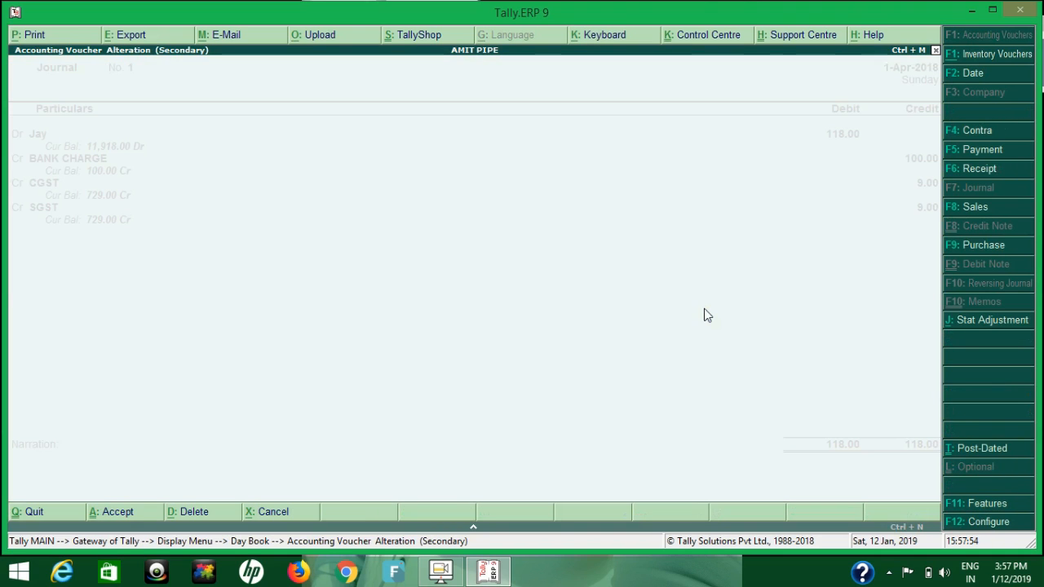
key("Return")
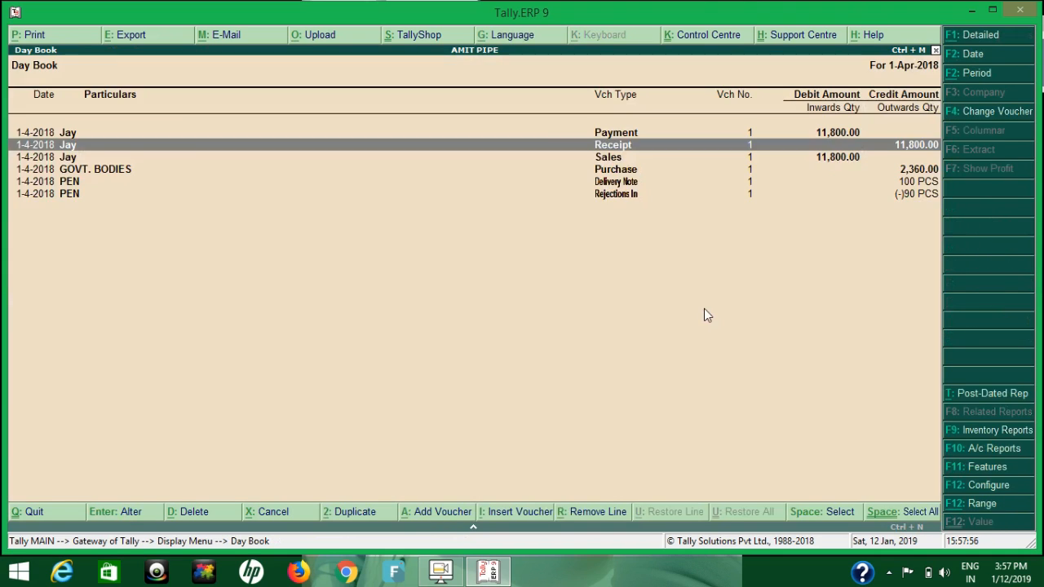
key("Escape")
key("Escape")
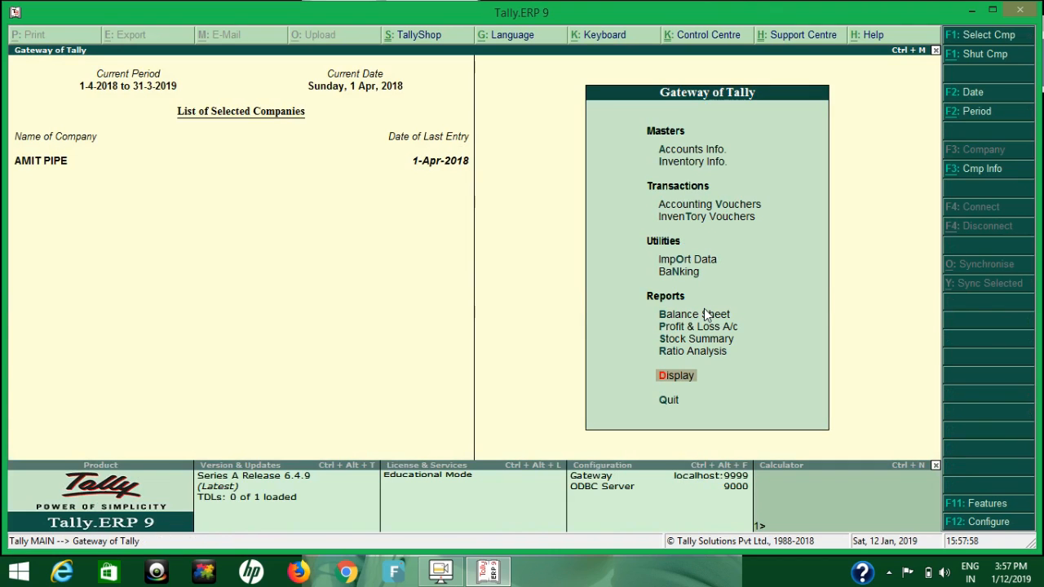
Step: Start a payment voucher from the HDFC account, choose the BANK CHARGE ledger, and back out of its tax classification details
key("v")
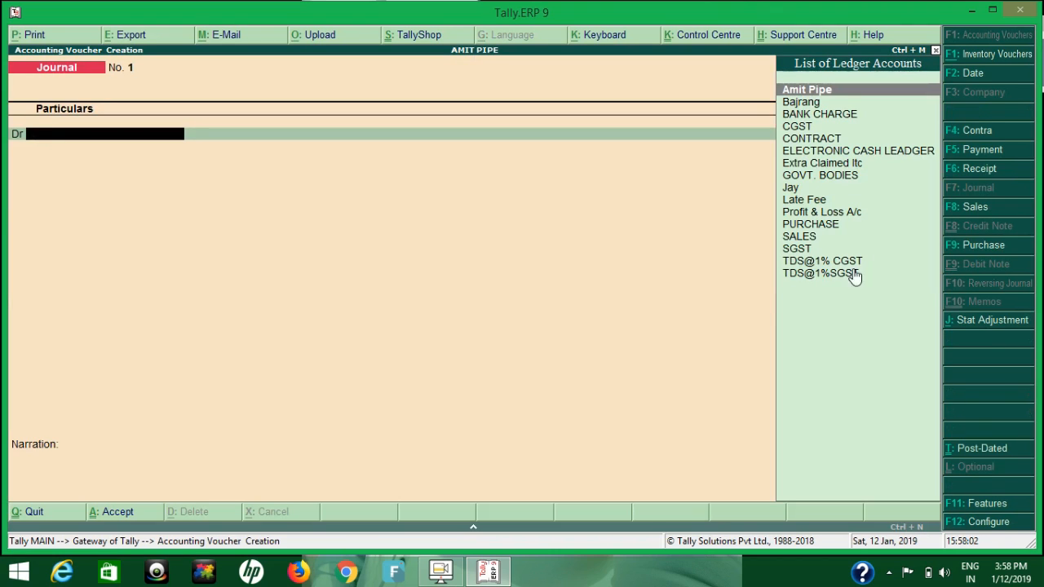
left_click(981, 156)
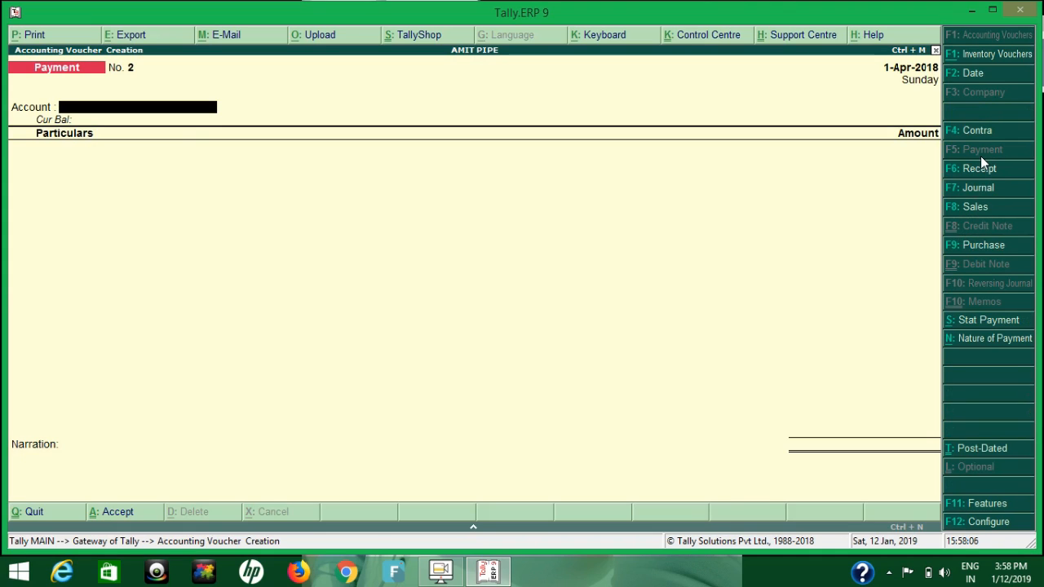
type("h")
key("Return")
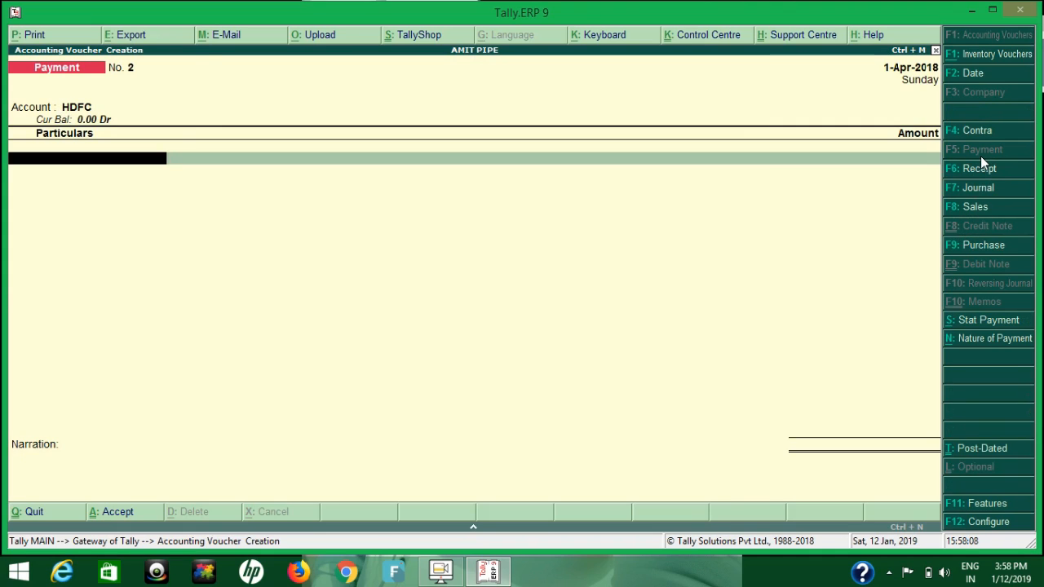
type("b")
key("Return")
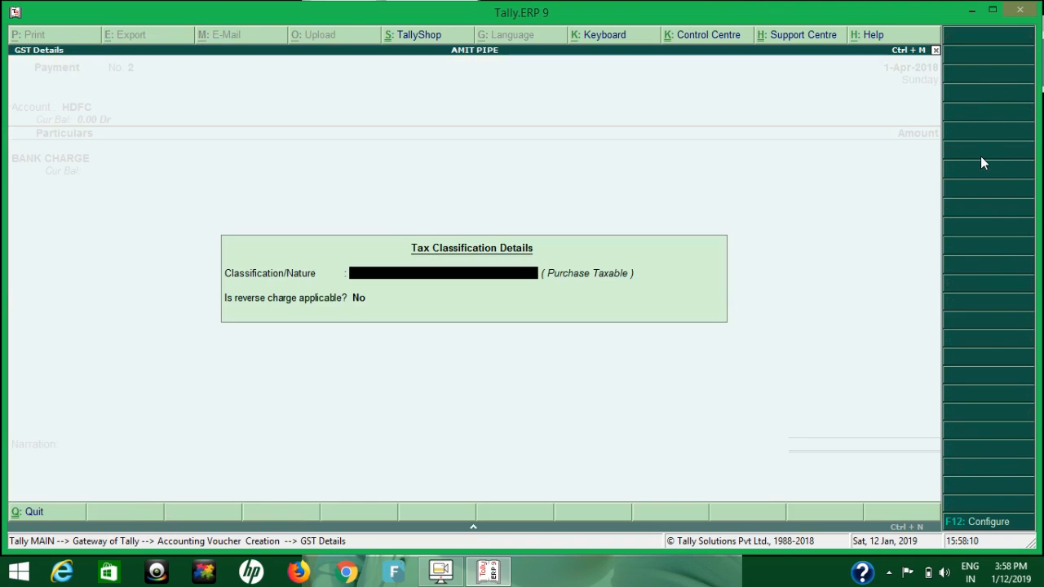
key("Escape")
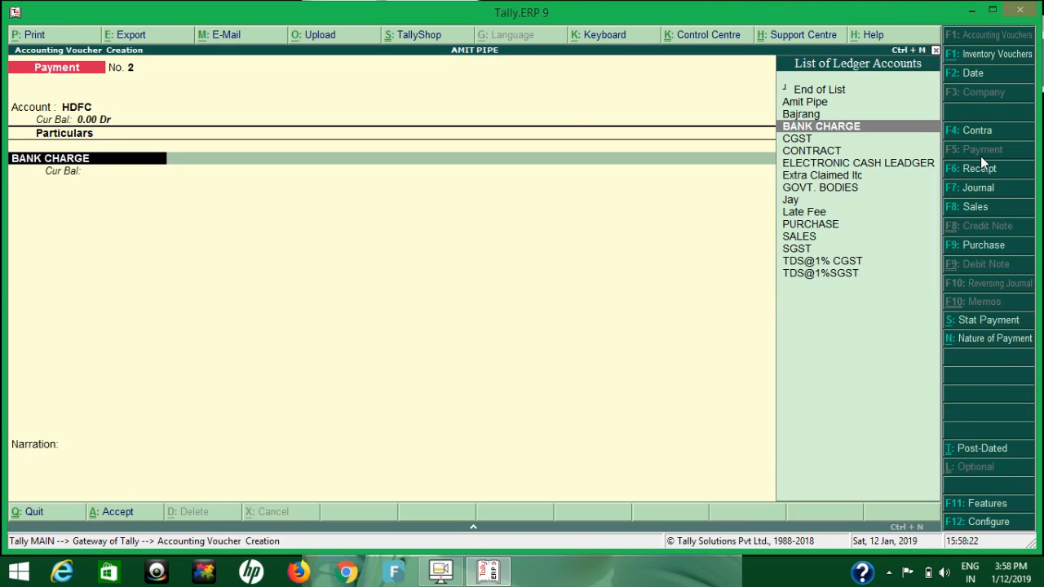
Step: Alter the BANK CHARGE ledger so that GST is Not Applicable, and save the ledger
key("ctrl+Return")
key("Return")
key("Return")
key("Return")
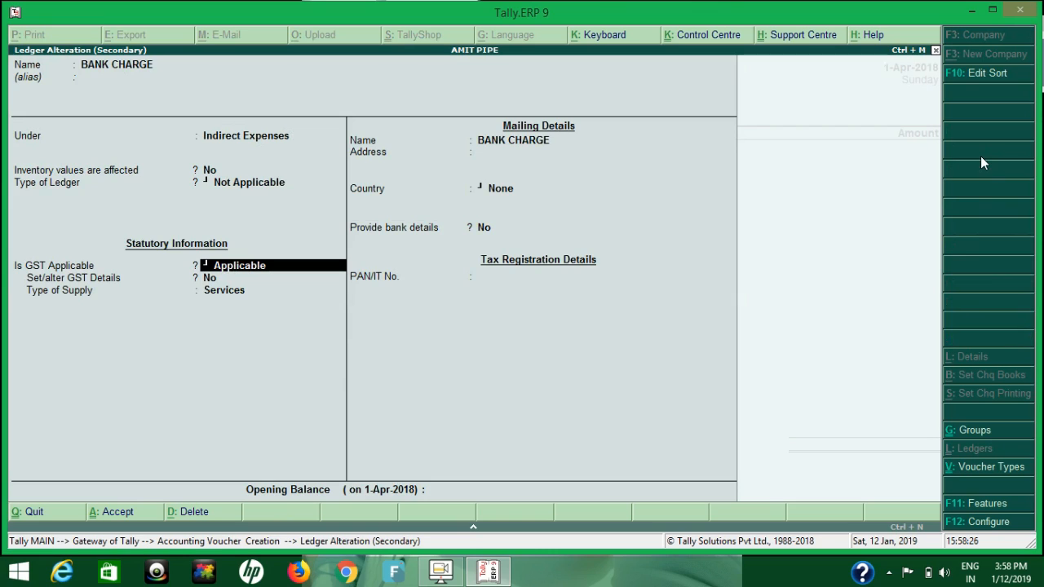
type("B")
key("Down")
key("Down")
key("Return")
key("Return")
key("Return")
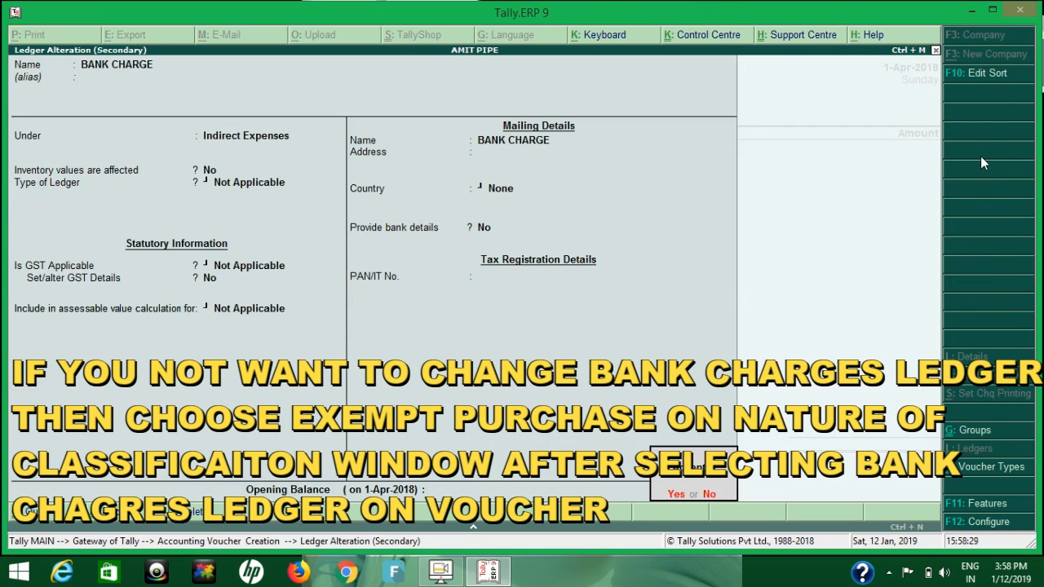
key("Return")
Step: Enter 118 as the BANK CHARGE amount in the payment voucher and end the particulars list
key("Return")
type("118")
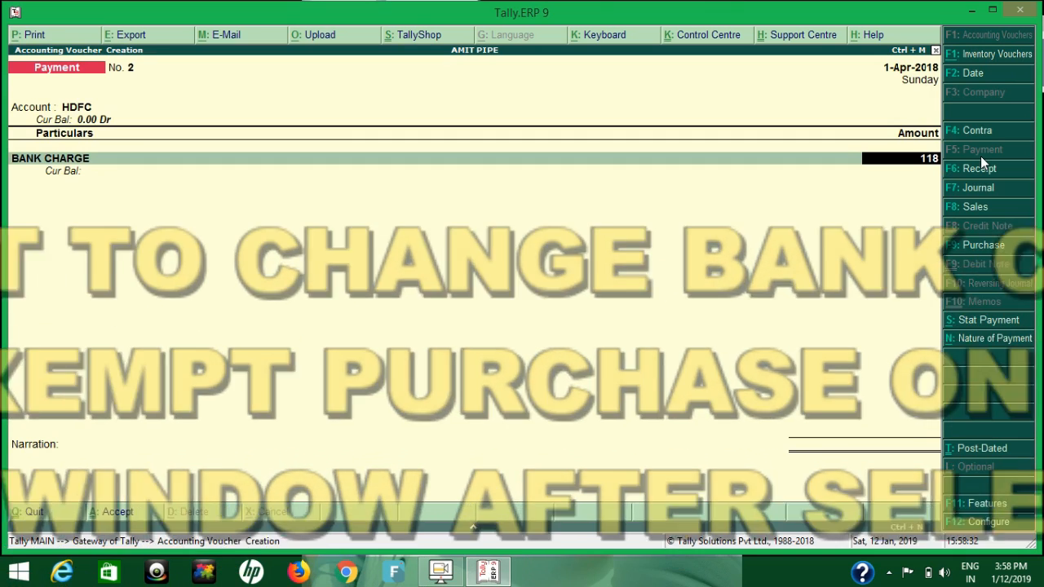
key("Return")
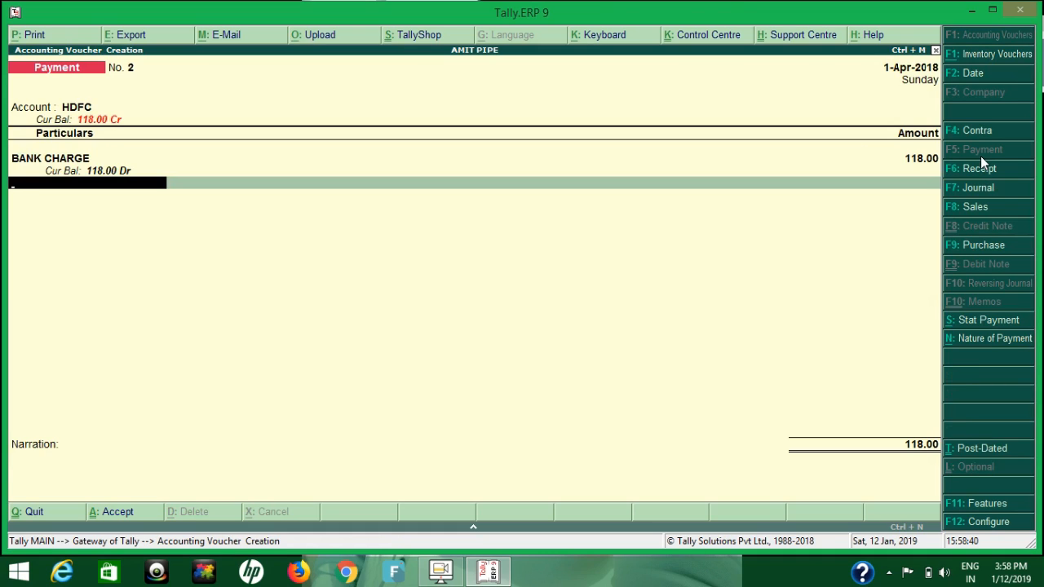
key("Return")
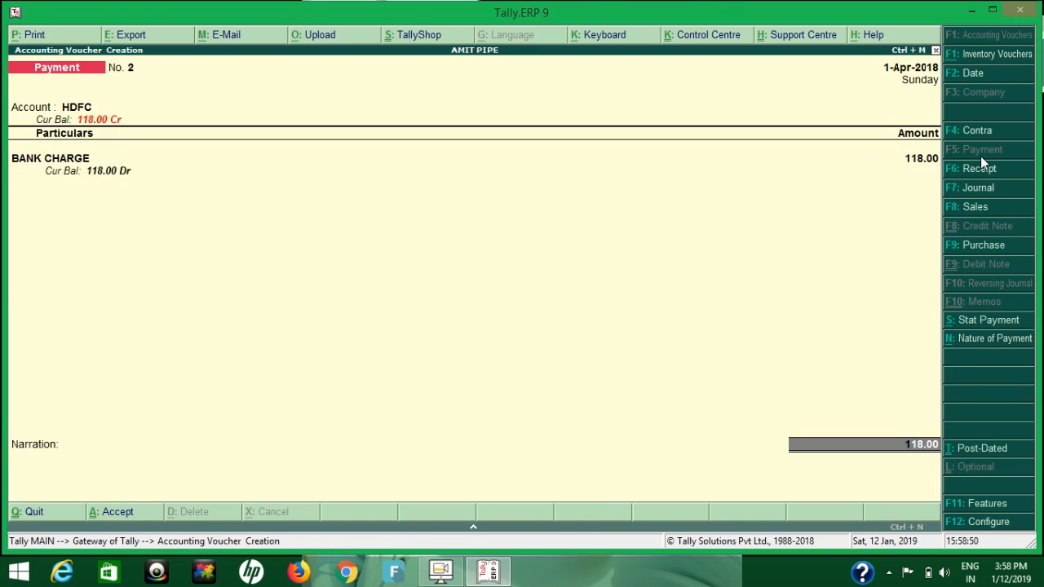
Step: Allocate the HDFC amount as a cheque dated 1-Apr-2018 and save the payment voucher without a narration
key("Return")
key("Return")
key("Return")
key("Return")
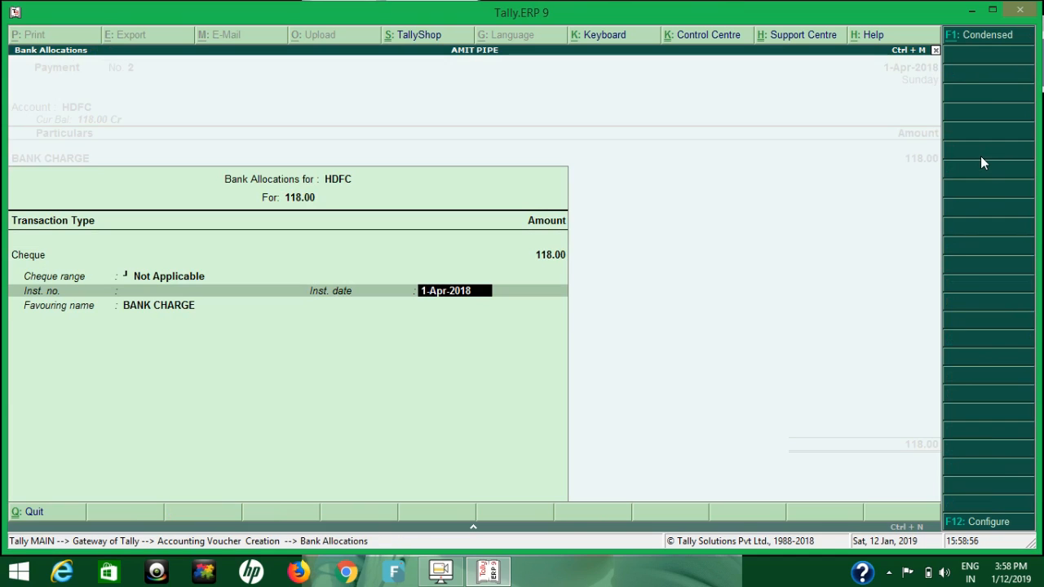
key("Return")
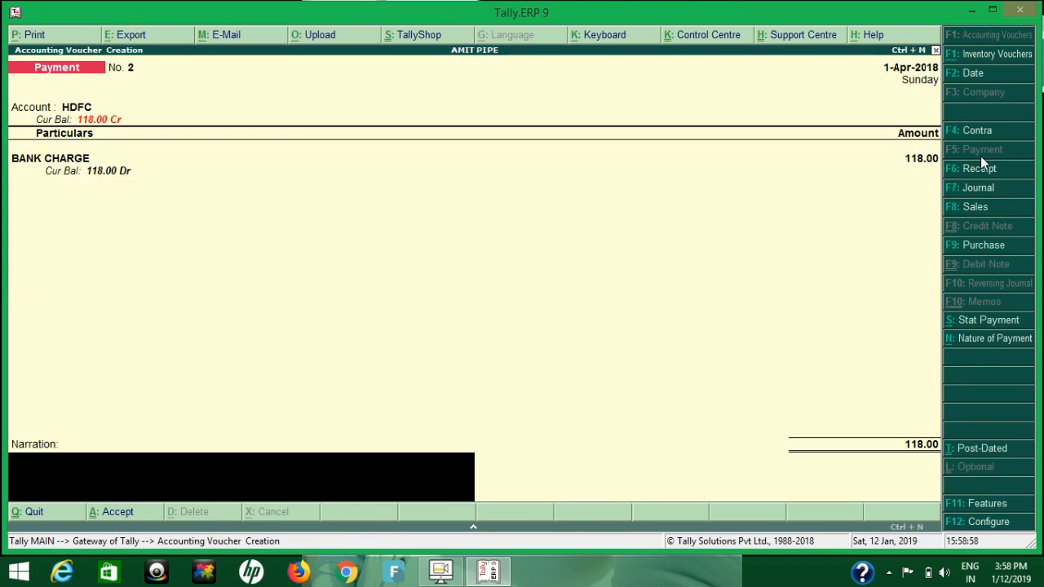
key("Return")
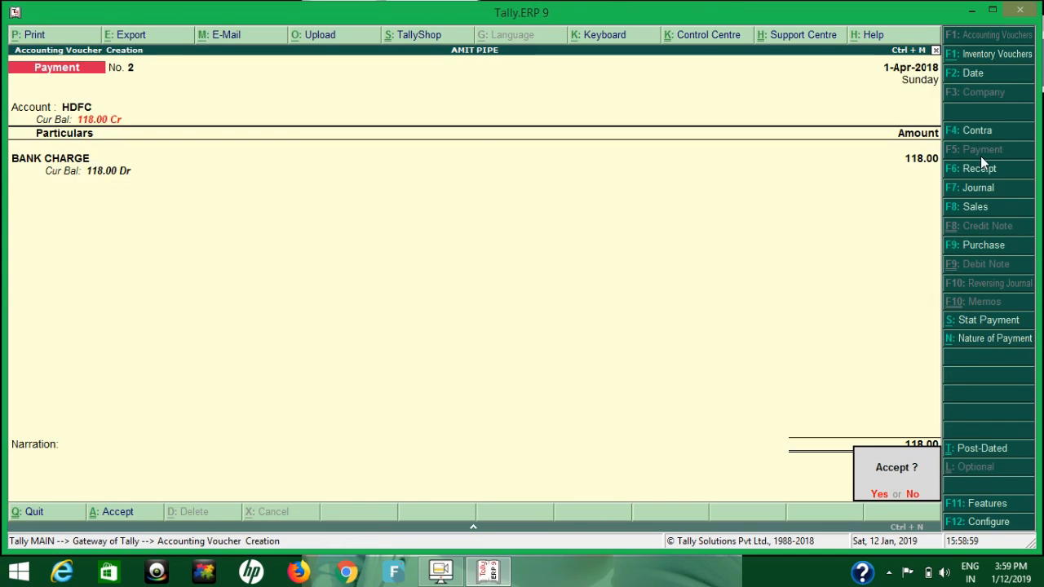
key("Return")
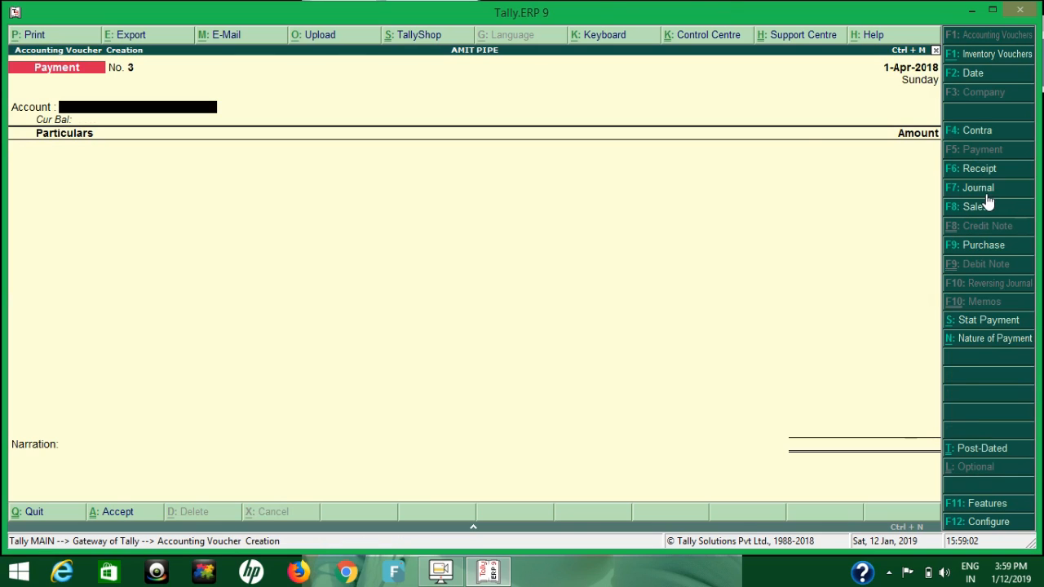
Step: Start a journal voucher and debit 118 to the customer's ledger with the 11,800.00 Dr balance, adjusted On Account
left_click(984, 191)
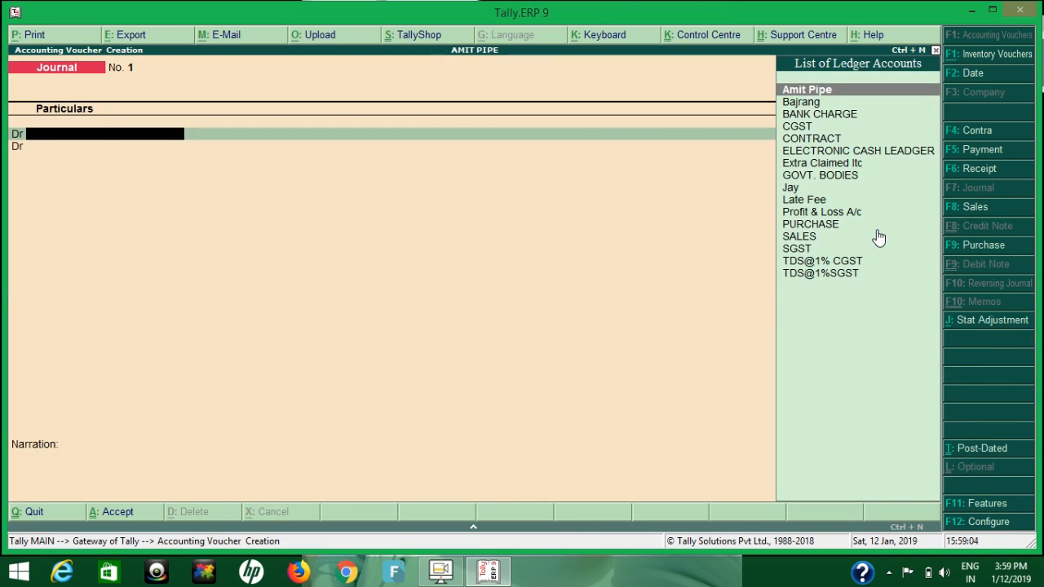
type("j")
key("Return")
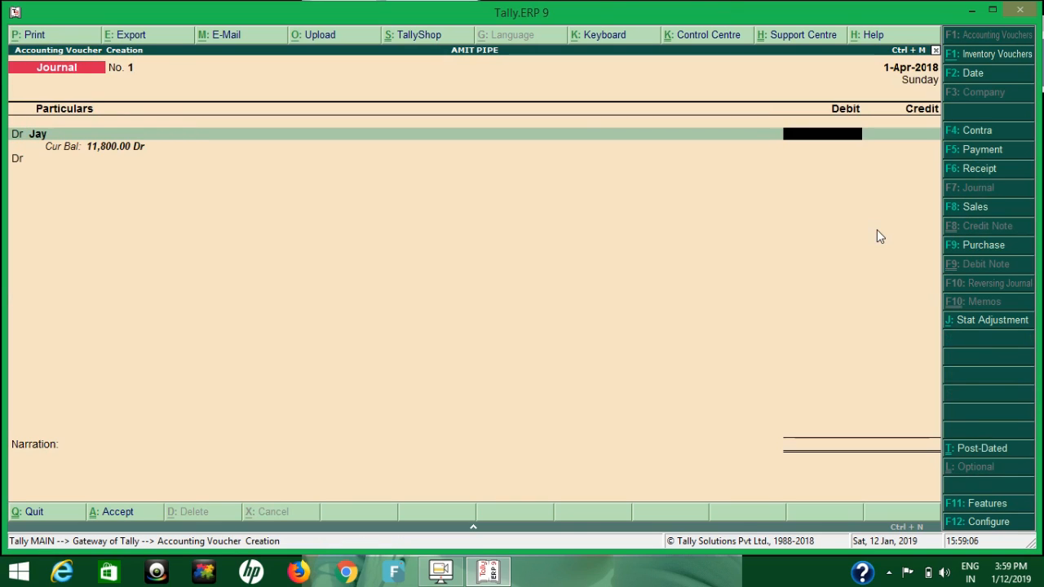
type("118")
key("Return")
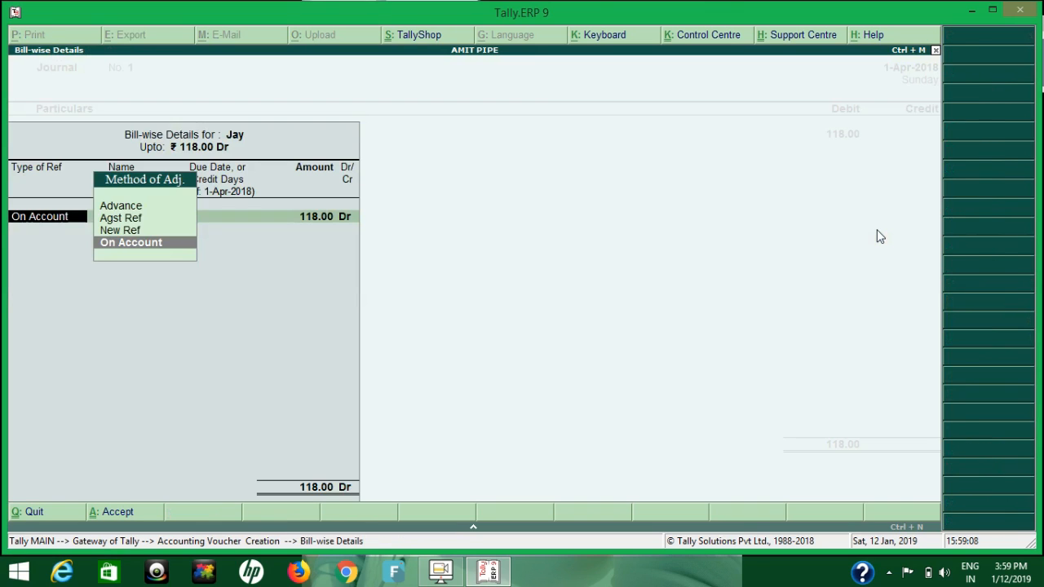
key("Return")
key("Return")
key("Return")
key("Return")
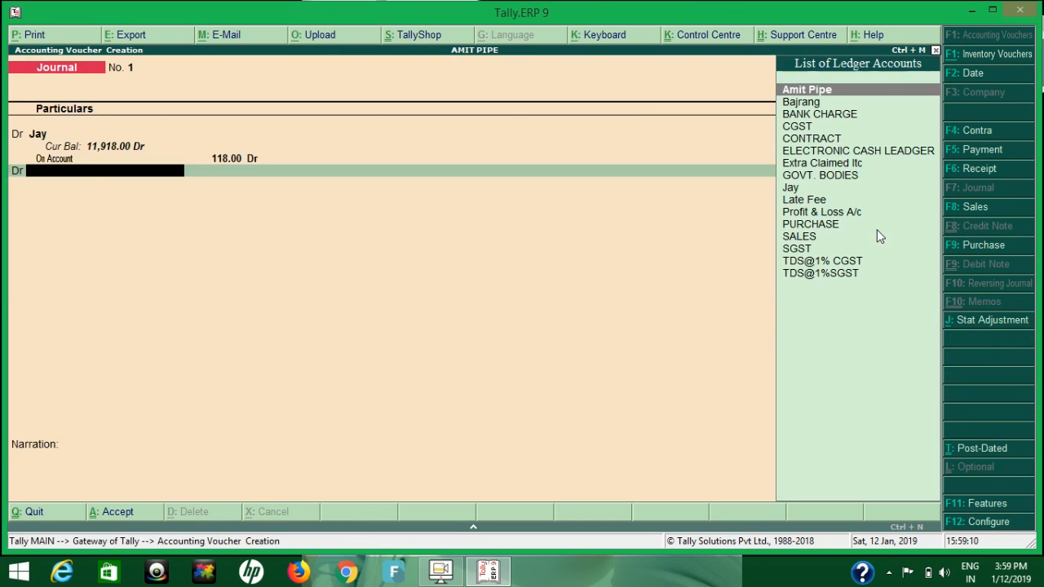
Step: Credit the BANK CHARGE ledger with 118.00 and save the journal voucher without a narration
key("BackSpace")
type("c")
key("Return")
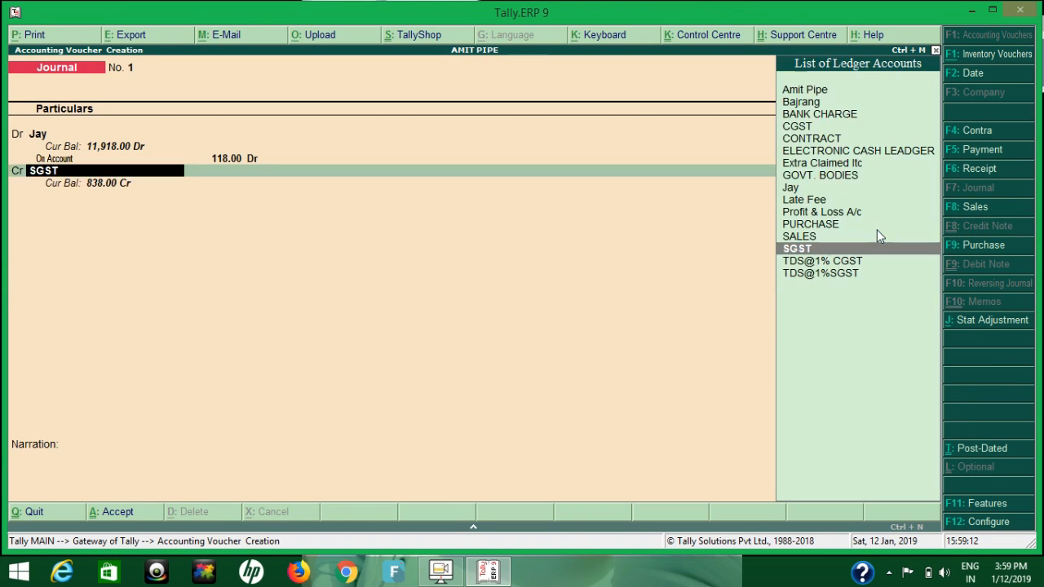
type("b")
key("Down")
key("Return")
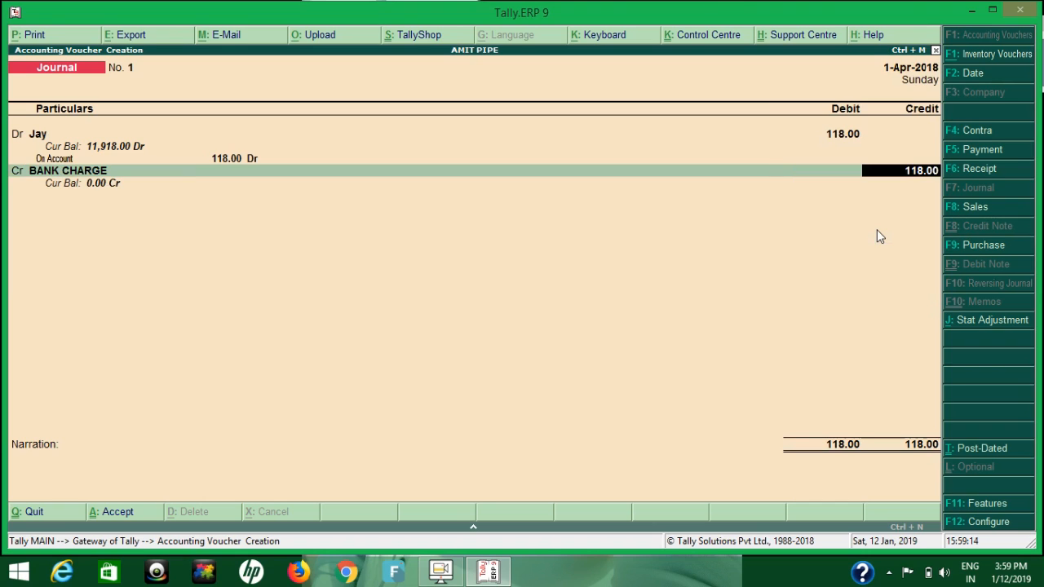
key("Return")
key("Return")
key("Return")
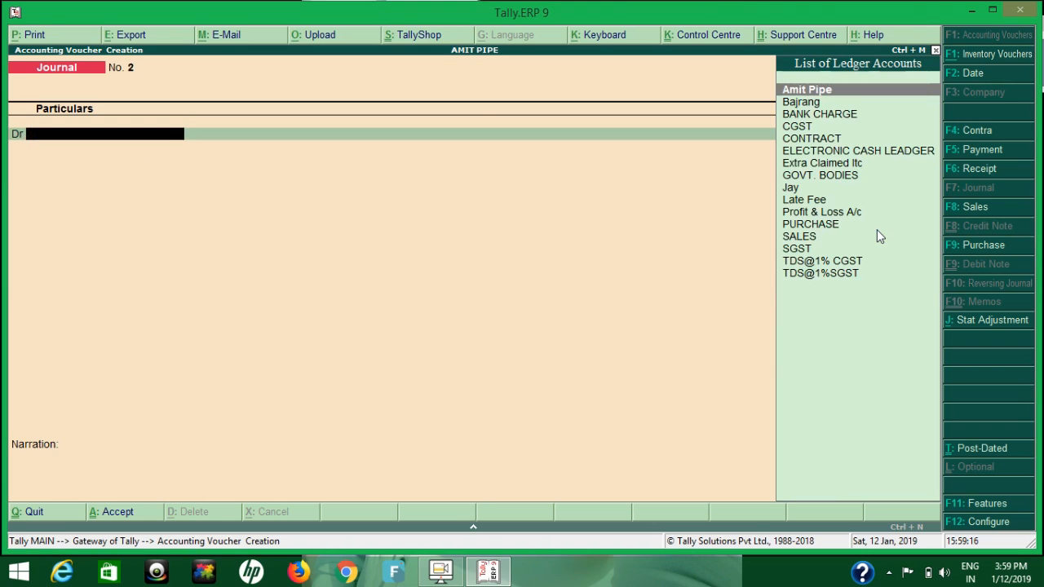